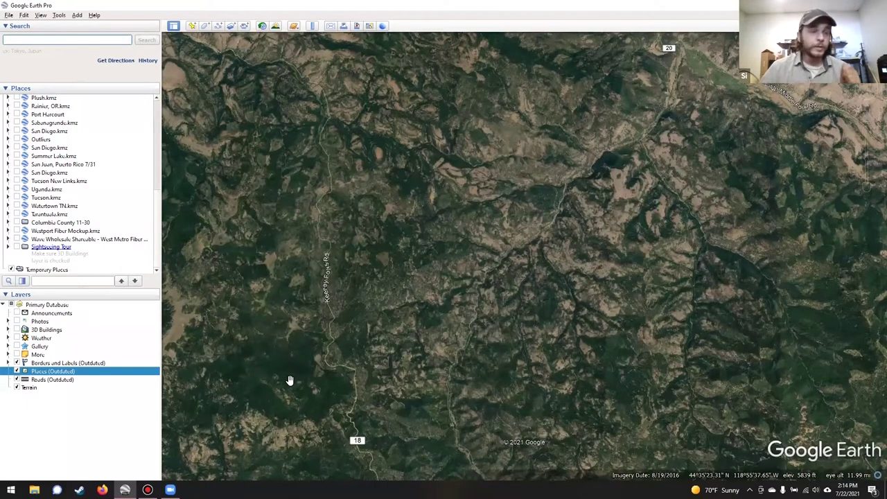
# - Import the CSV file Example Subscriber List Newberg from the Downloads folder
pyautogui.click(8, 15)
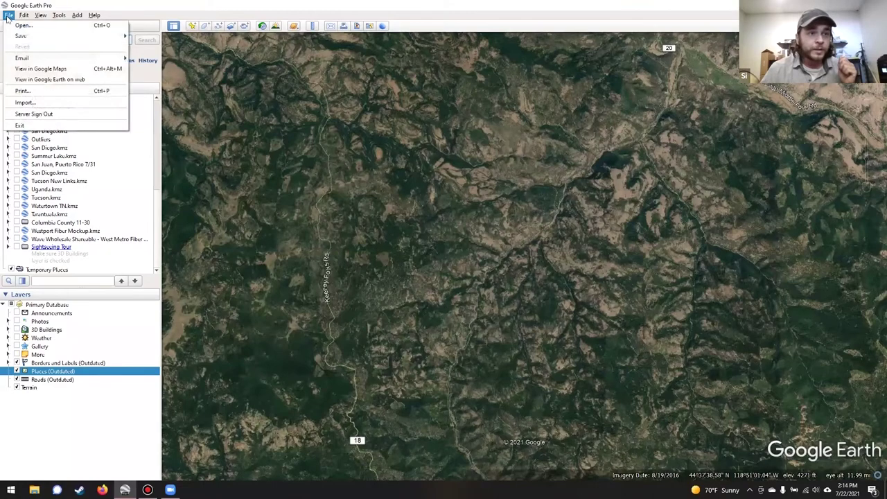
pyautogui.click(32, 106)
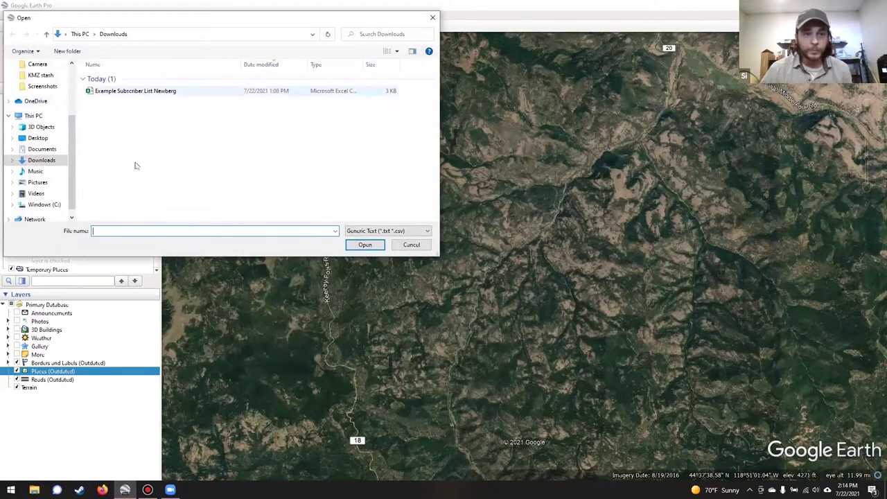
pyautogui.click(136, 92)
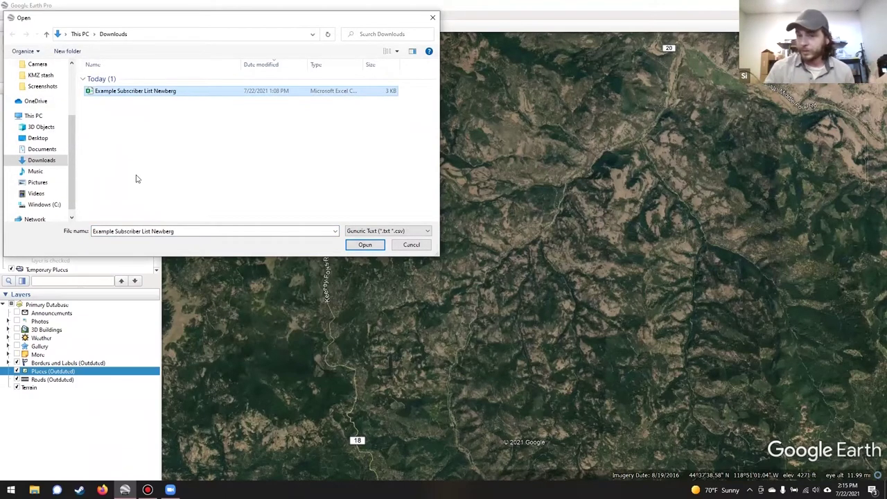
pyautogui.click(363, 246)
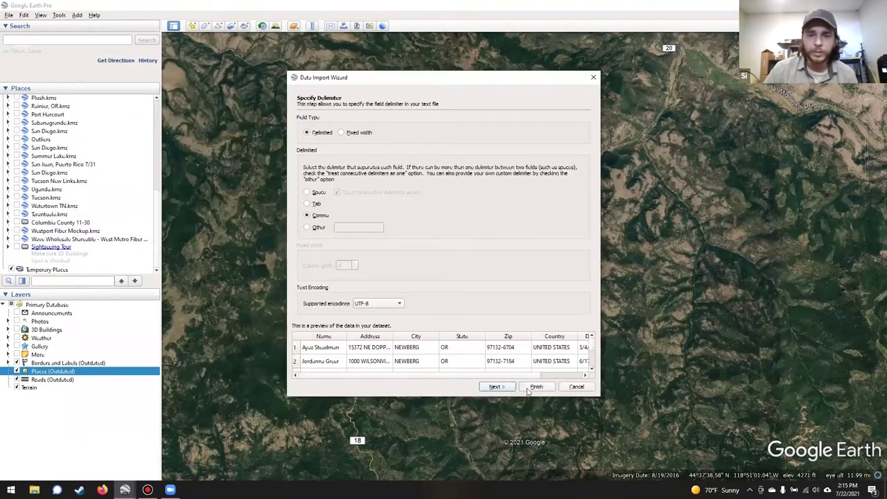
# - Enlarge the Data Import Wizard, review the dataset preview rows, and accept comma-delimited fields with UTF-8 encoding
pyautogui.scroll(-2, 353, 364)
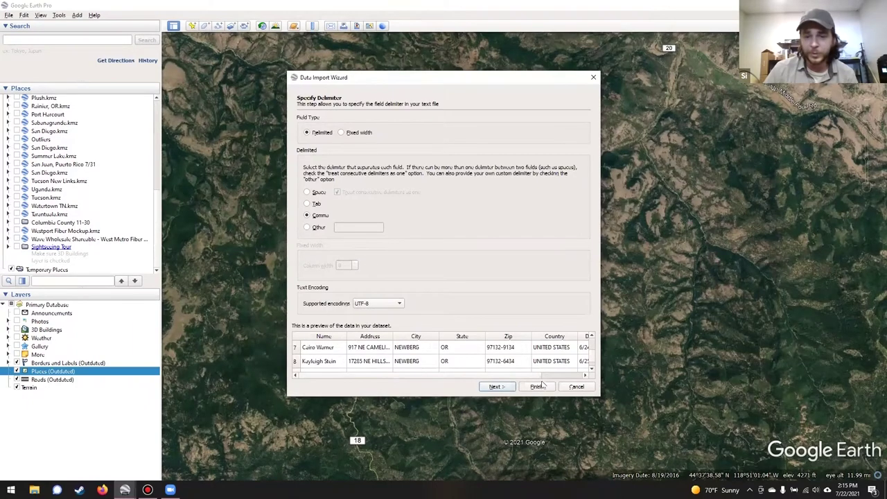
pyautogui.click(499, 387)
pyautogui.click(465, 386)
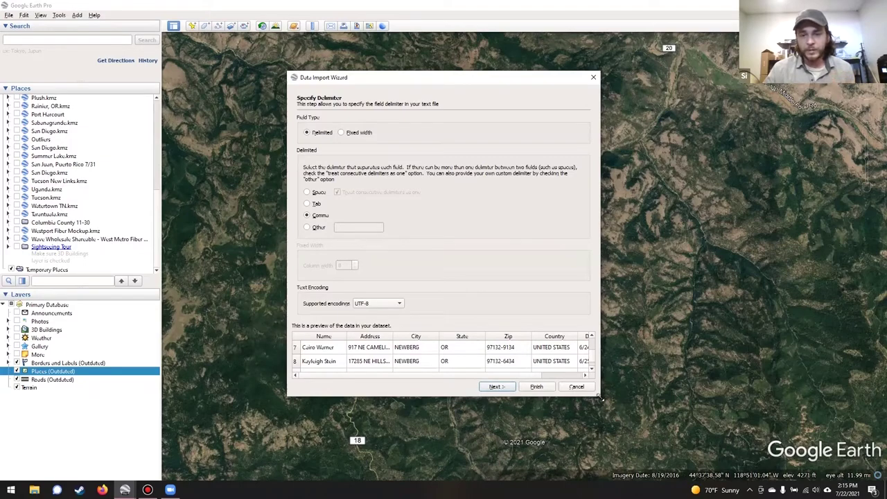
pyautogui.moveTo(600, 398); pyautogui.dragTo(706, 451)
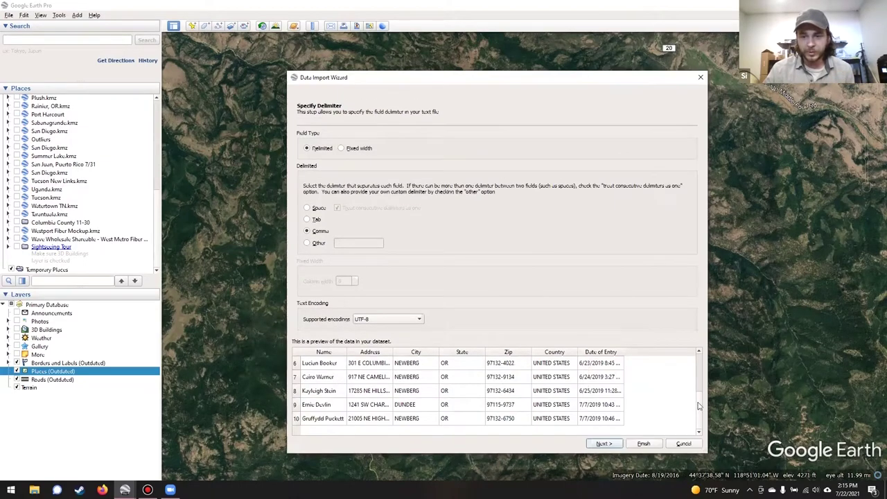
pyautogui.moveTo(698, 396); pyautogui.dragTo(702, 368)
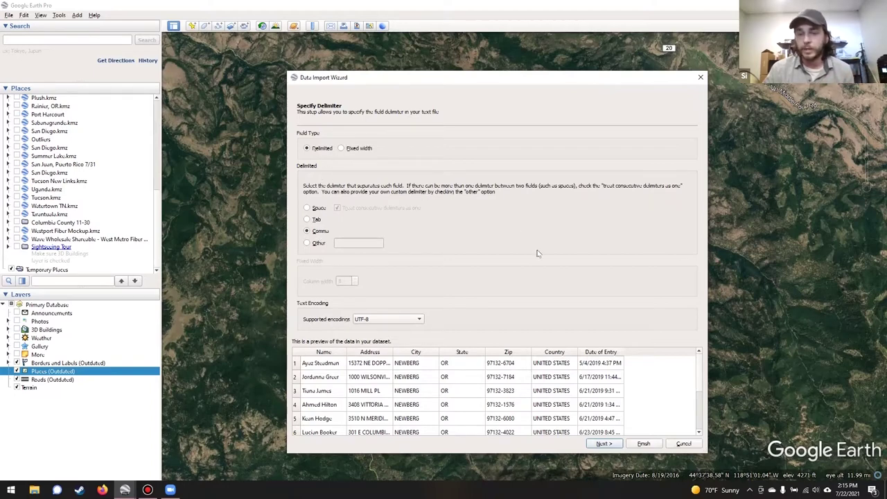
pyautogui.click(603, 445)
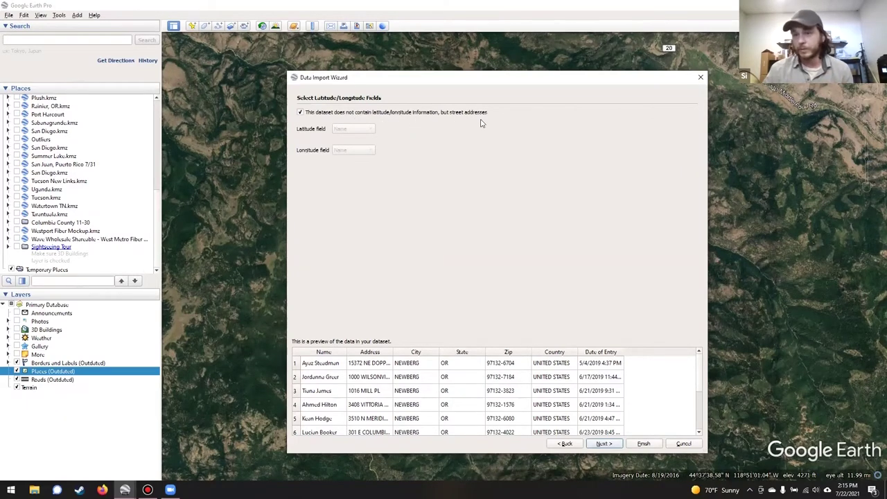
# - Keep the dataset marked as containing street addresses instead of latitude/longitude information and proceed to the address field selection
pyautogui.click(301, 113)
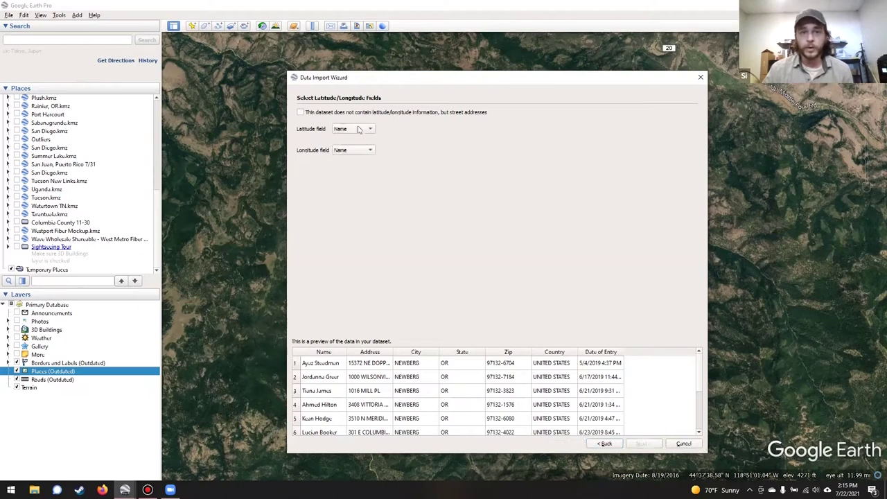
pyautogui.click(302, 113)
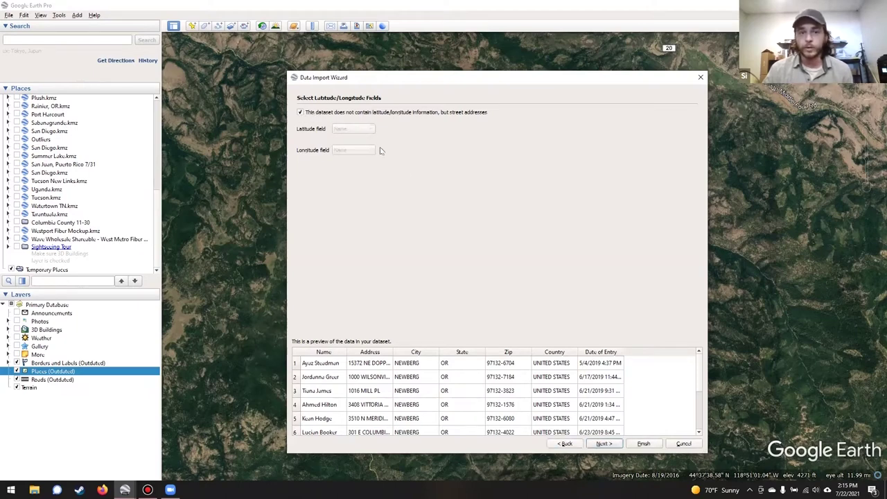
pyautogui.click(611, 445)
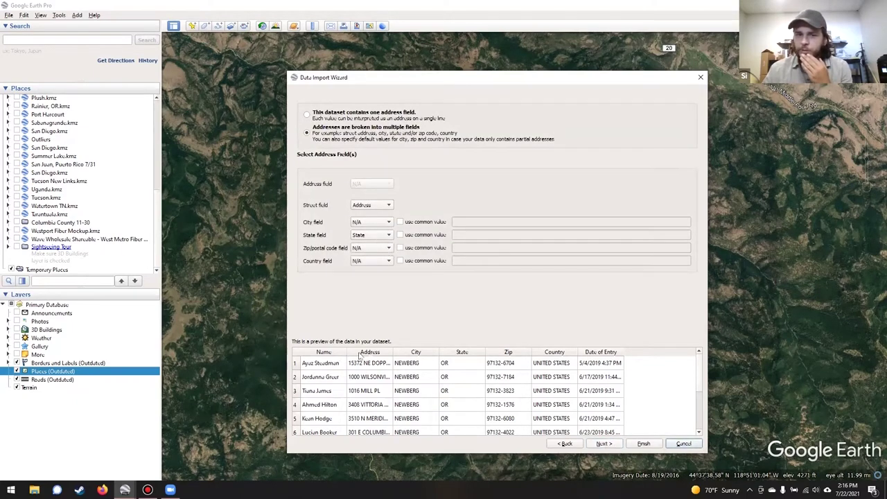
# - Map the city, zip/postal code and country fields to the City, Zip and Country columns, and finish the import with string field types
pyautogui.click(367, 222)
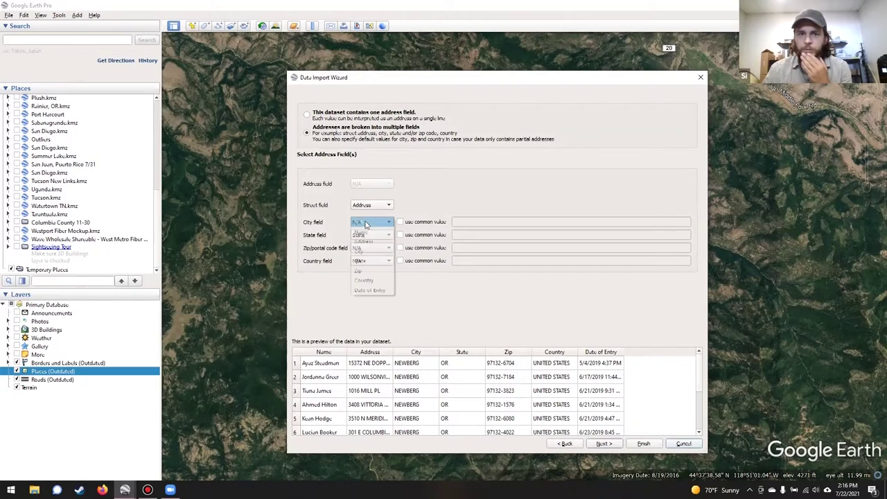
pyautogui.click(369, 251)
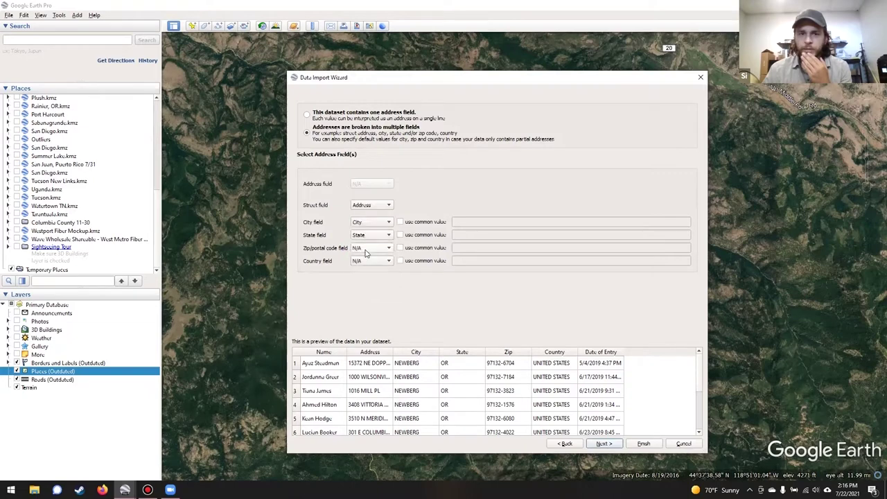
pyautogui.click(367, 248)
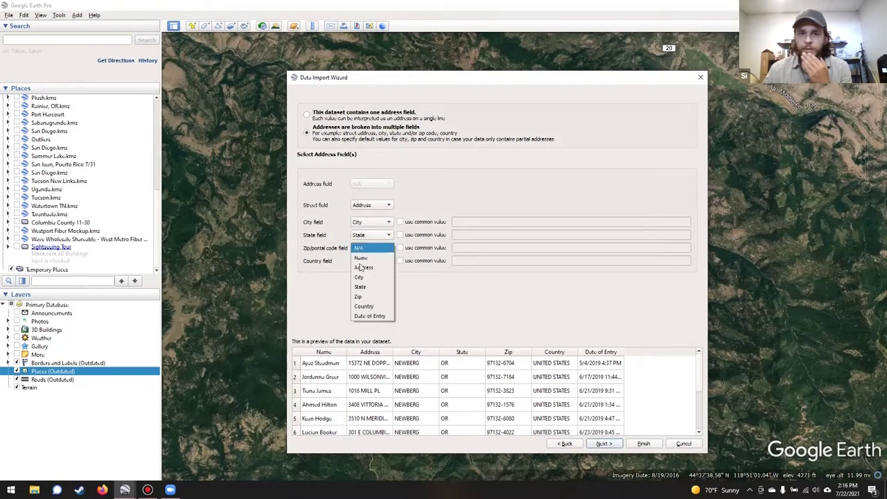
pyautogui.click(367, 297)
pyautogui.click(362, 261)
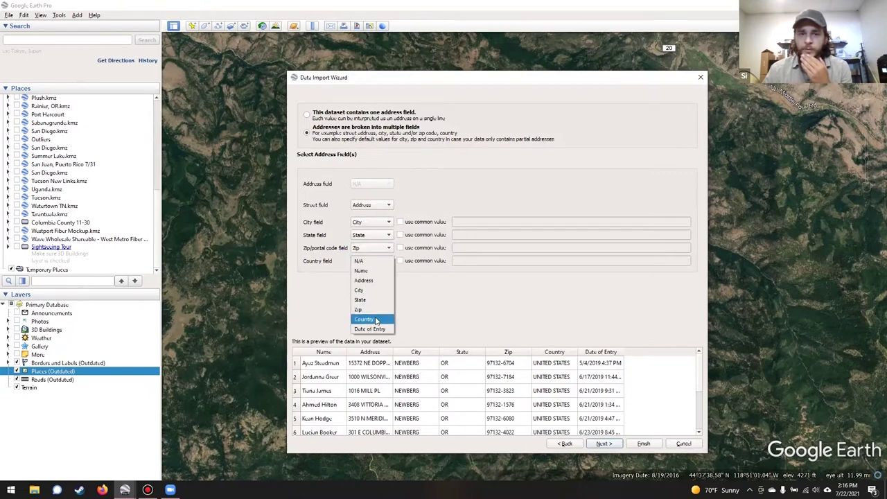
pyautogui.click(375, 320)
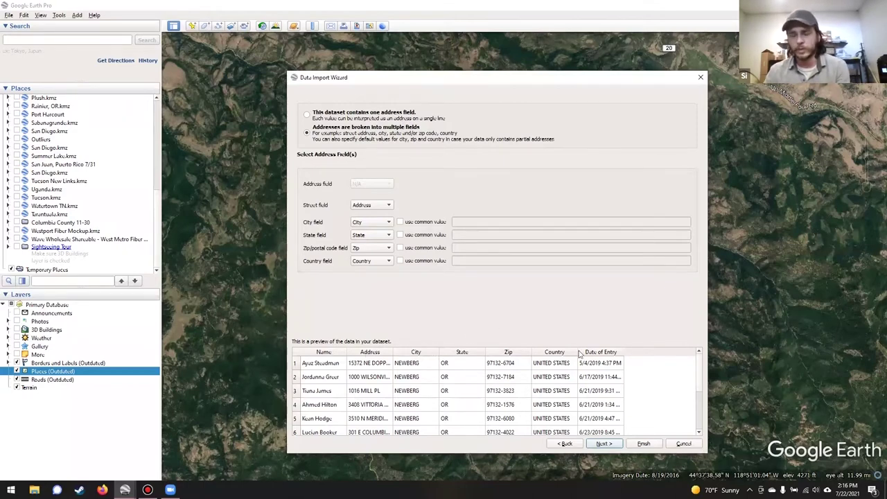
pyautogui.click(603, 444)
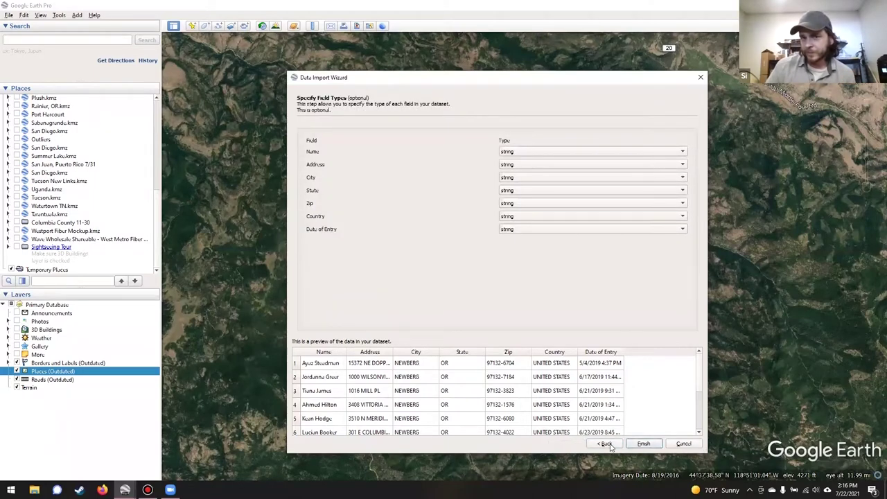
pyautogui.click(645, 444)
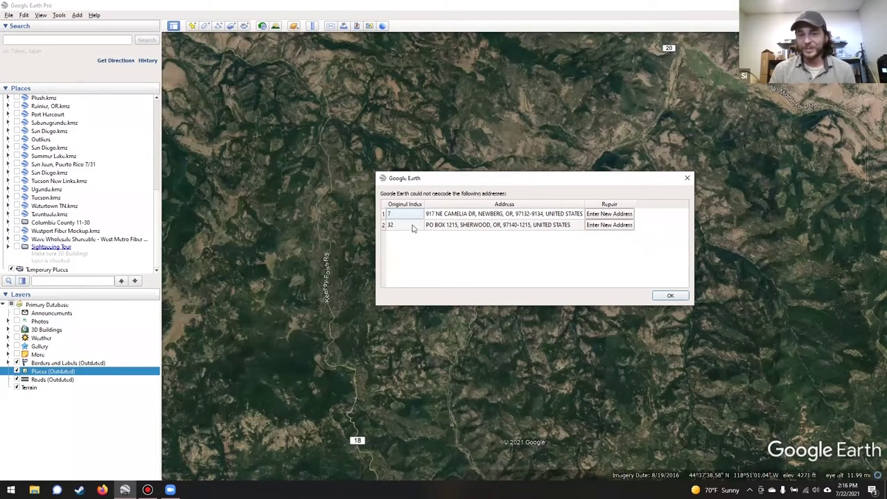
# - Examine the PO box address in the second row of the ungeocoded list and its geocode repair entry, leaving the address unchanged
pyautogui.click(453, 230)
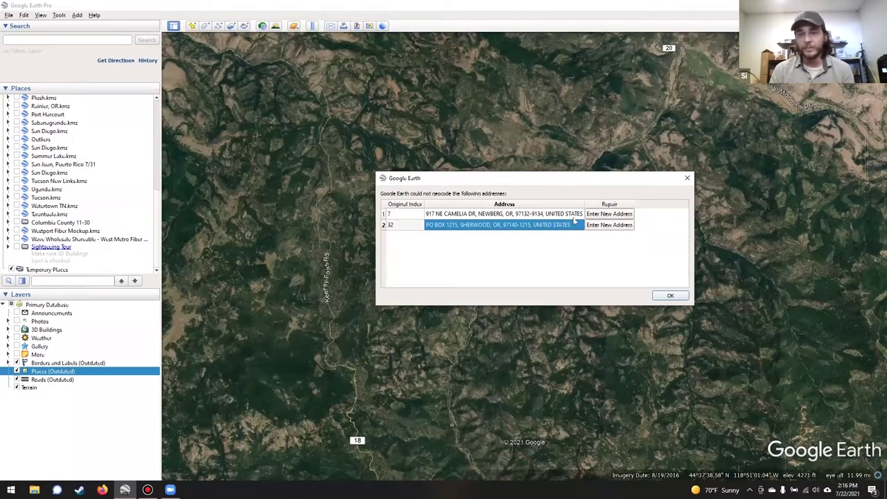
pyautogui.click(594, 226)
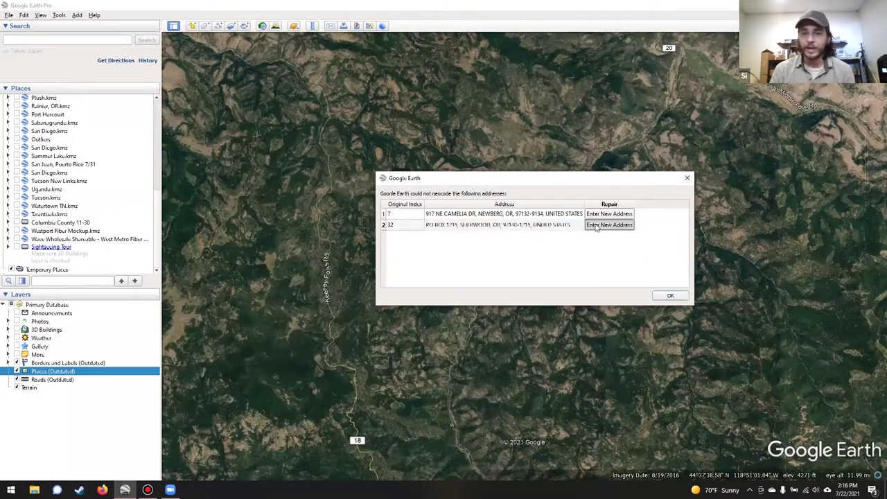
pyautogui.moveTo(520, 246); pyautogui.dragTo(455, 249)
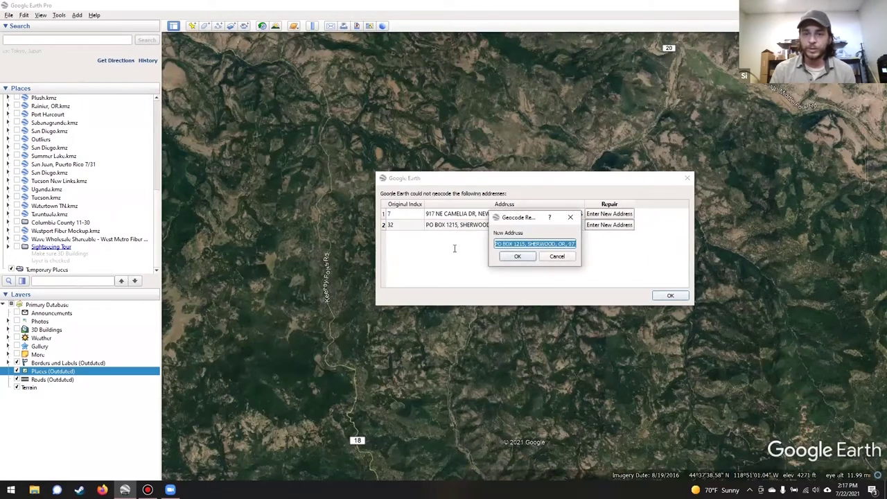
pyautogui.click(518, 257)
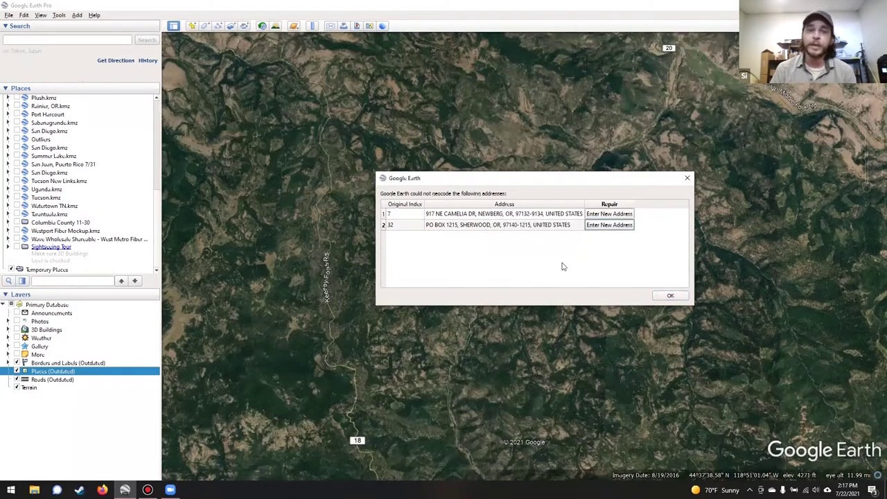
pyautogui.click(430, 226)
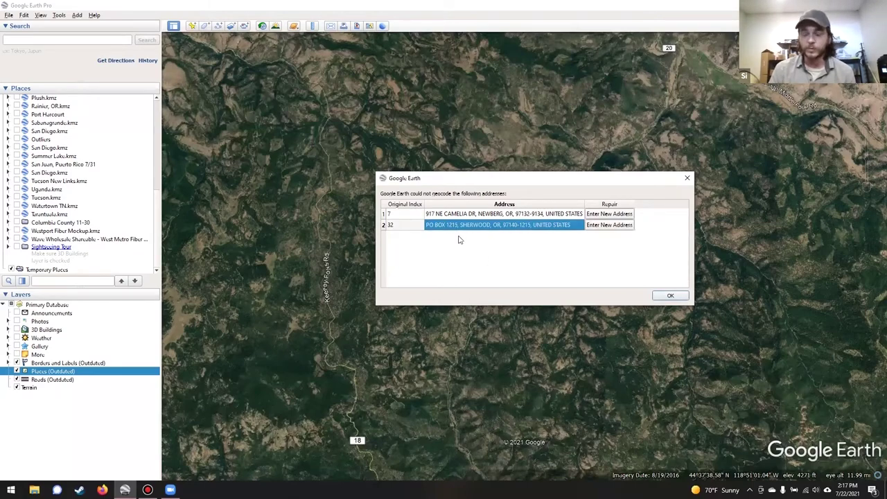
# - Try to repair the ungeocoded street address in the first row by changing the middle digit of its house number to 2
pyautogui.click(506, 217)
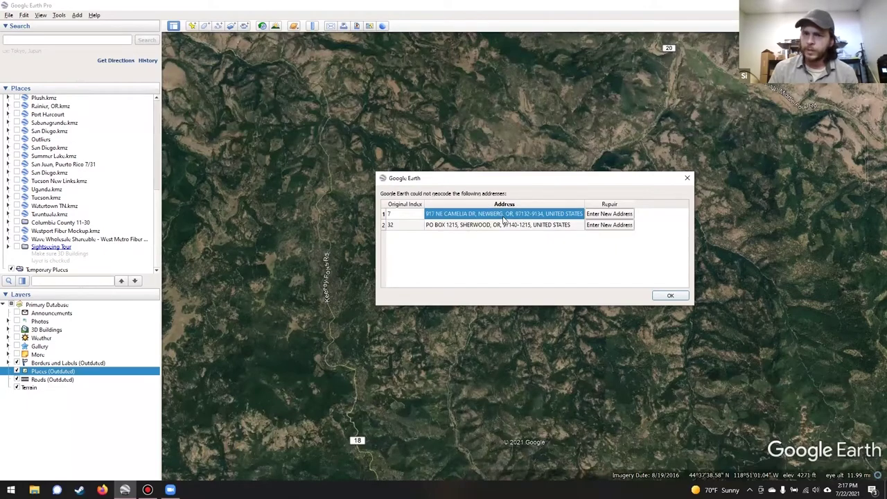
pyautogui.click(602, 218)
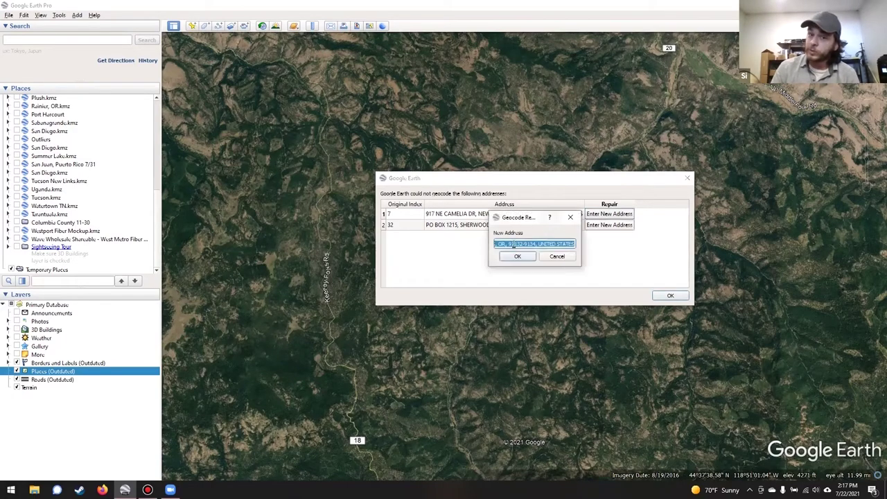
pyautogui.moveTo(514, 245); pyautogui.dragTo(480, 243)
pyautogui.click(503, 244)
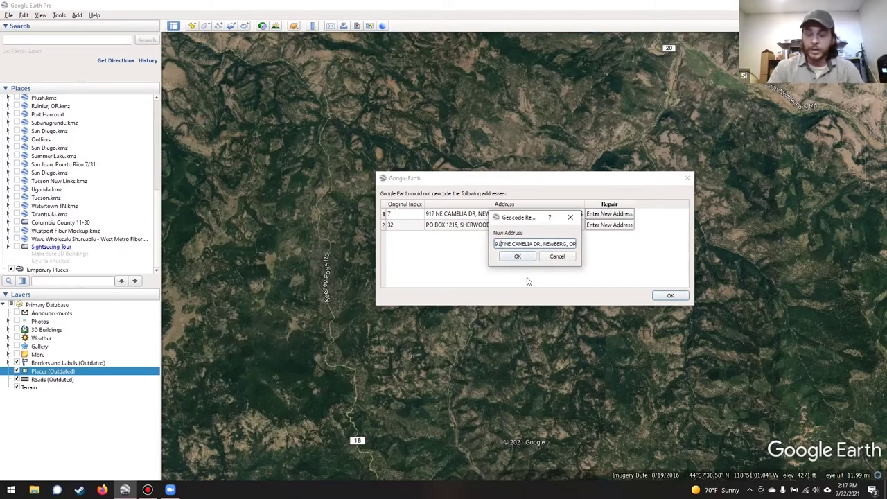
pyautogui.press('BackSpace')
pyautogui.write('2')
pyautogui.click(519, 258)
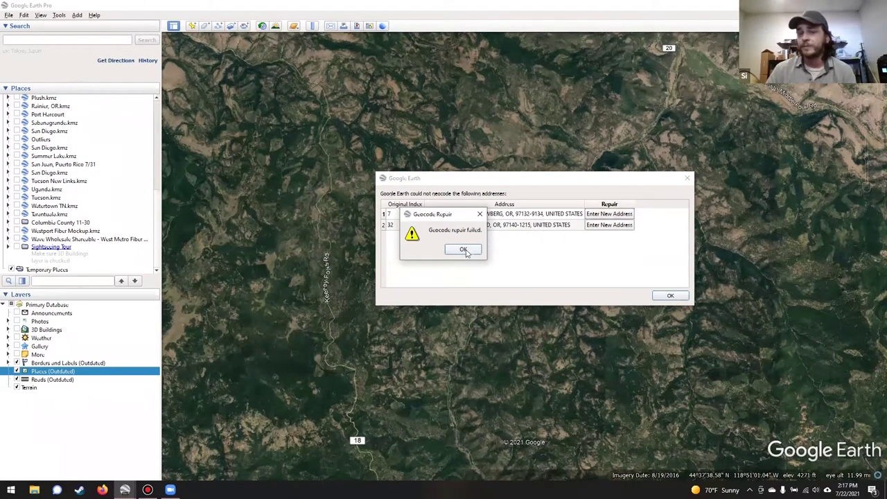
pyautogui.click(463, 250)
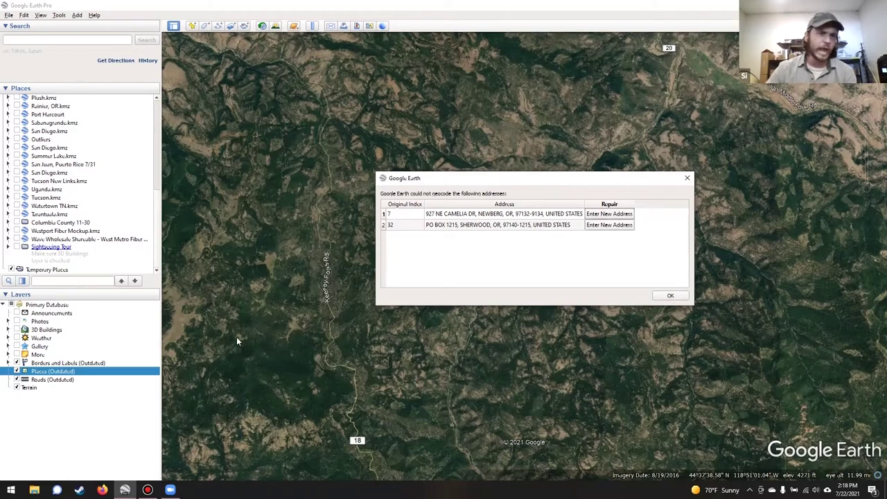
# - Dismiss the list of ungeocoded addresses and choose to apply a newly created style template to the imported features
pyautogui.click(678, 299)
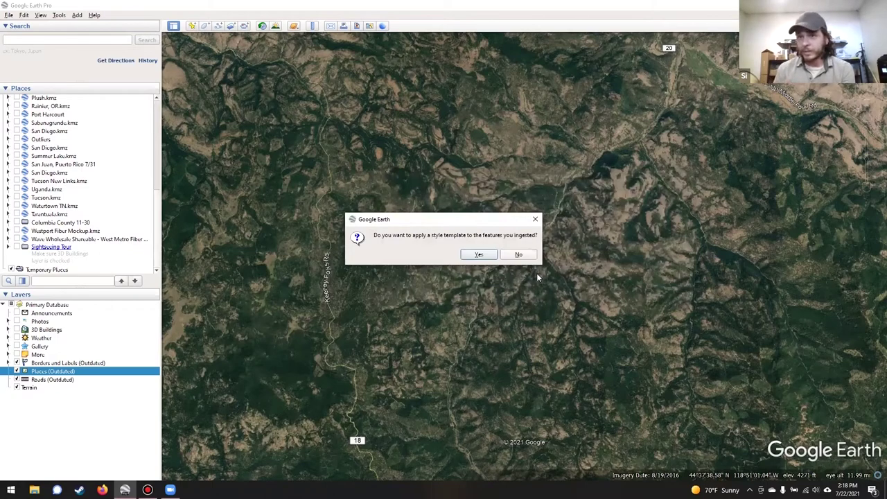
pyautogui.click(490, 256)
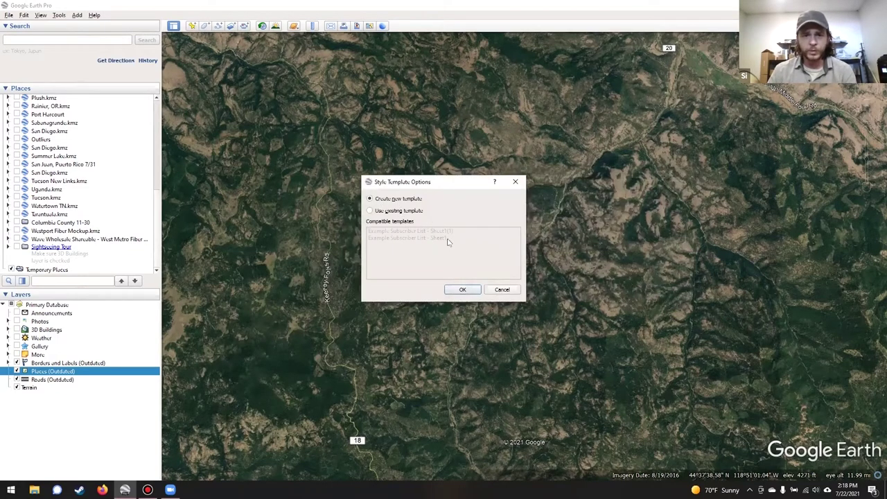
pyautogui.click(461, 291)
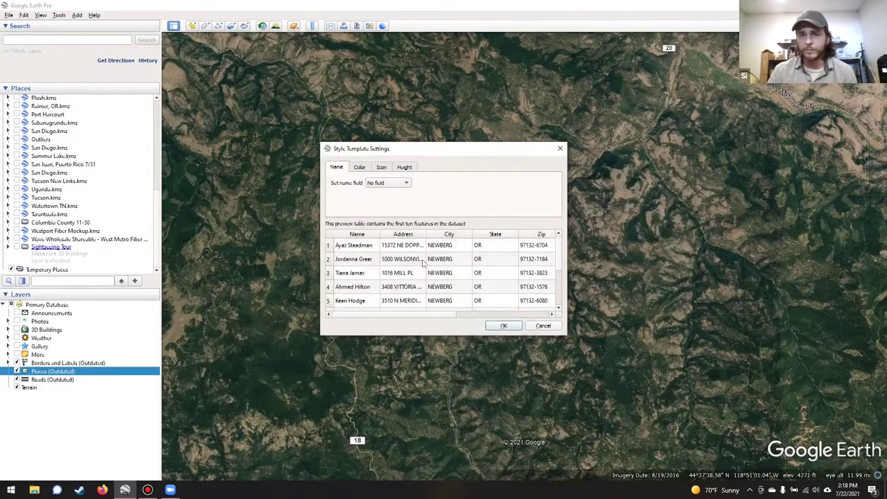
# - Set the style template to use the same map-pin icon for all features
pyautogui.click(381, 168)
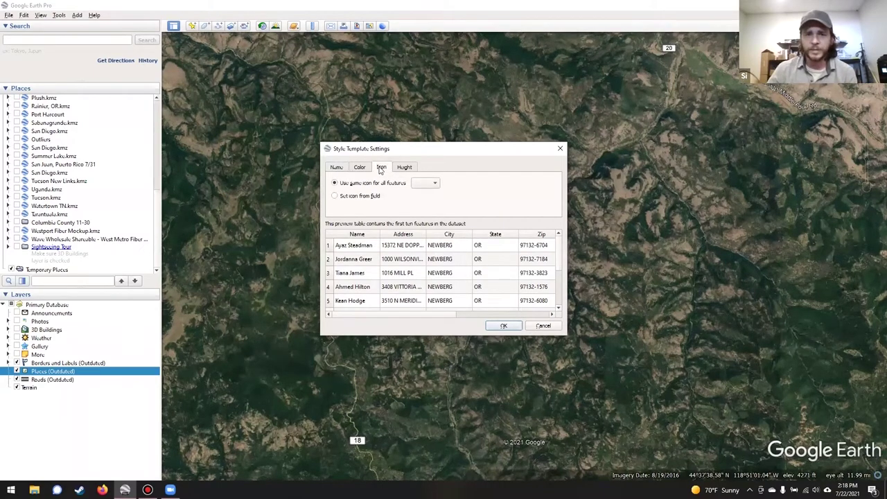
pyautogui.click(430, 184)
pyautogui.scroll(-10, 422, 229)
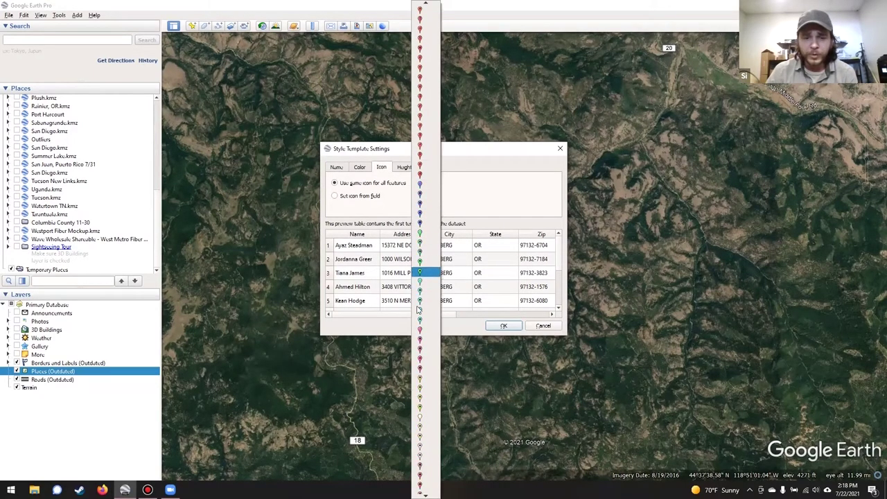
pyautogui.click(422, 390)
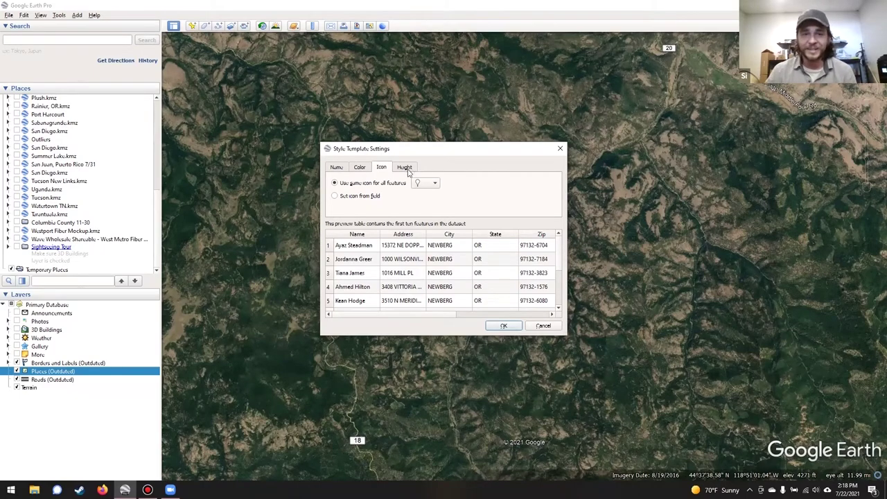
# - Accept the style template settings and save the template as Example Subscriber List Newberg in the My Style Templates folder
pyautogui.click(502, 326)
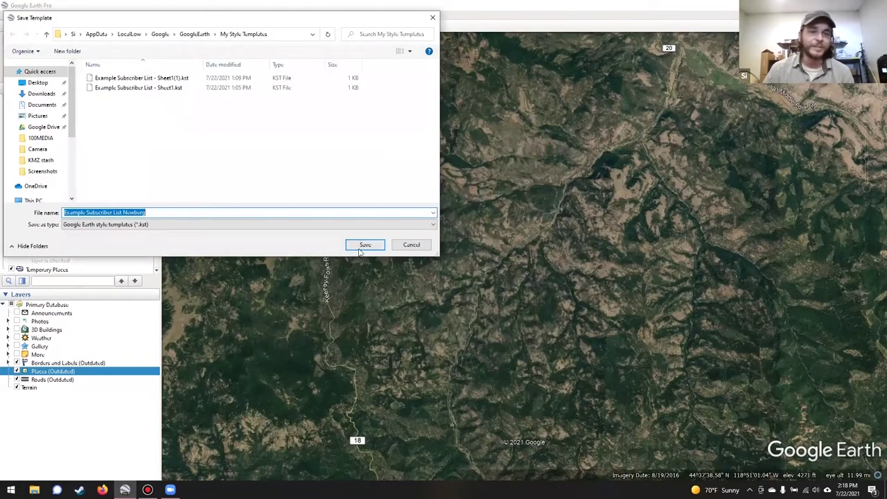
pyautogui.click(359, 247)
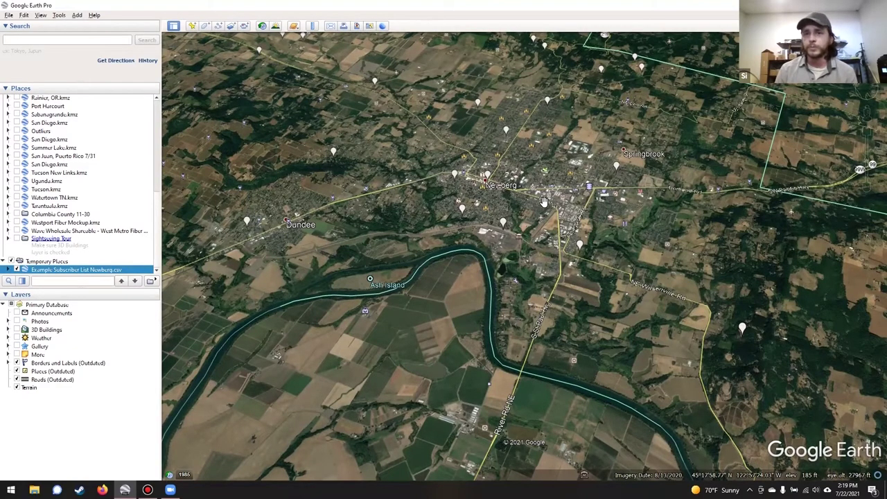
# - Examine how the imported subscriber placemarks are spread across Newberg, Dundee and the farmland to the north
pyautogui.moveTo(590, 188); pyautogui.dragTo(598, 243)
pyautogui.moveTo(471, 216); pyautogui.dragTo(488, 275)
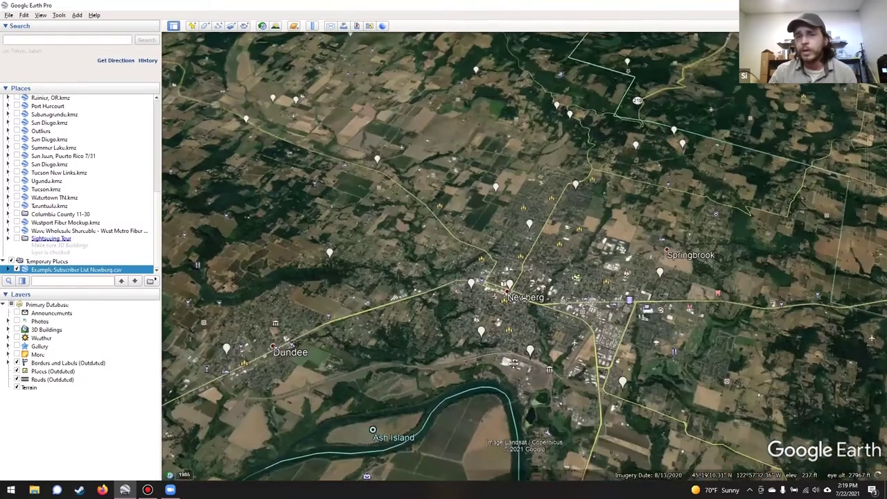
pyautogui.moveTo(536, 326); pyautogui.dragTo(518, 337)
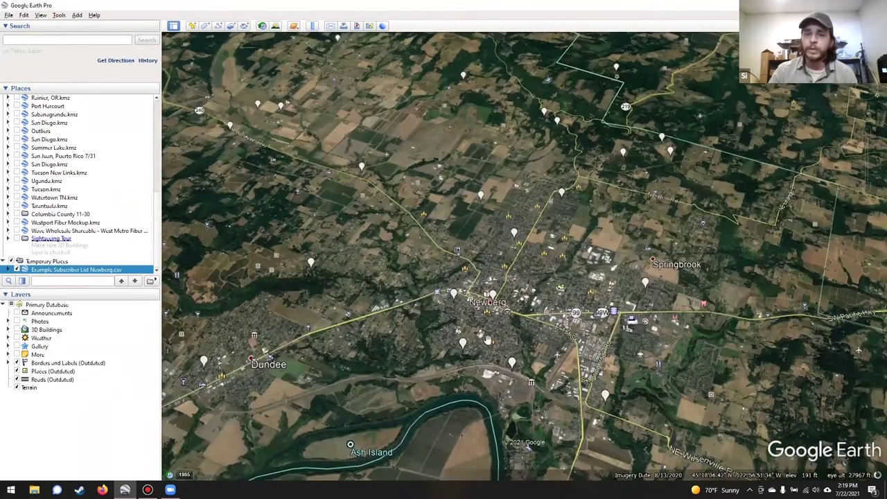
pyautogui.scroll(2, 554, 333)
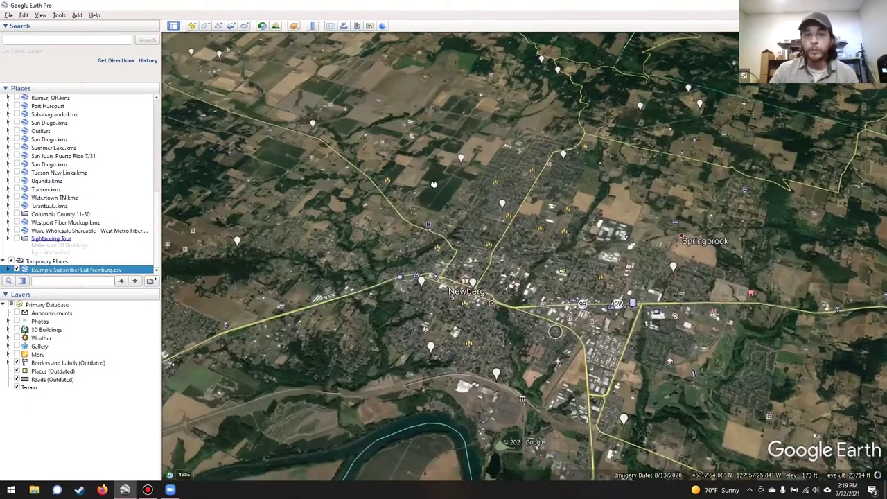
pyautogui.scroll(-3, 614, 305)
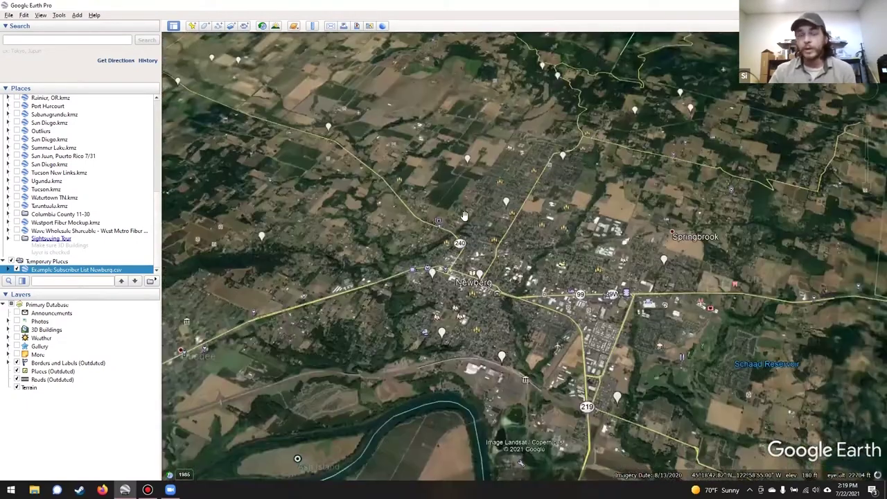
pyautogui.scroll(3, 468, 225)
pyautogui.moveTo(483, 206); pyautogui.dragTo(367, 229, button='middle')
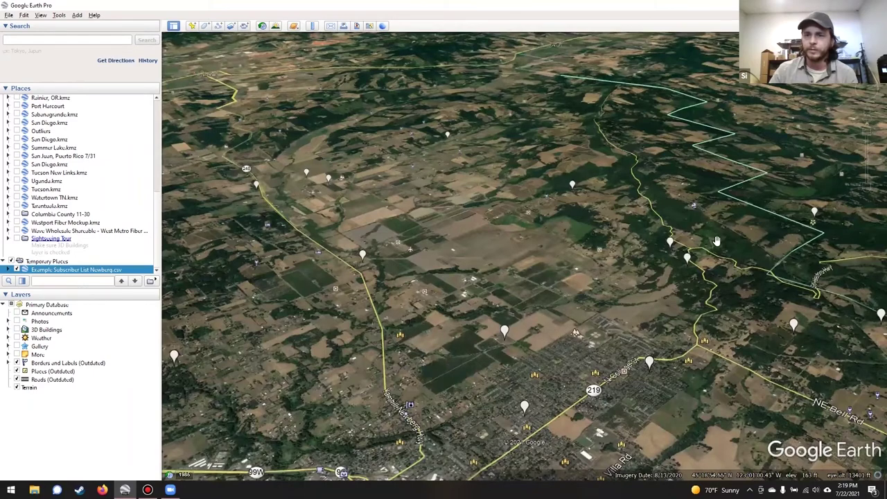
pyautogui.moveTo(616, 215); pyautogui.dragTo(568, 206)
pyautogui.moveTo(673, 232); pyautogui.dragTo(555, 230)
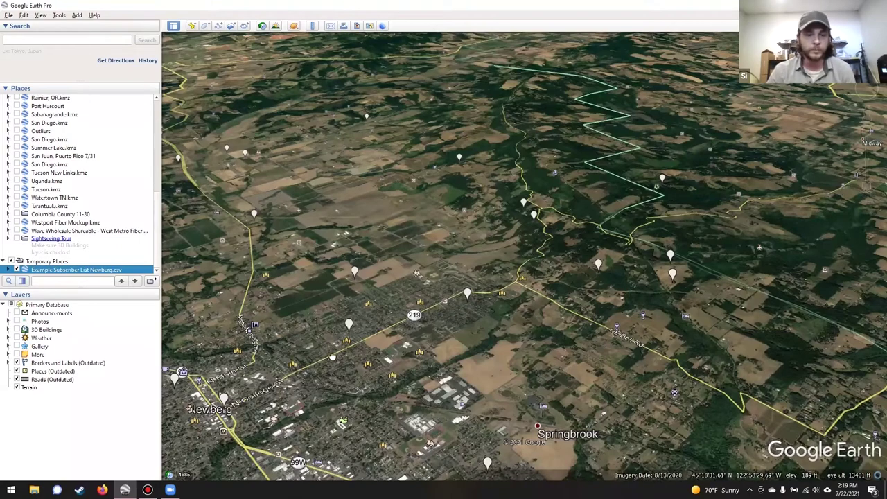
# - View the subscriber details of the placemark in northern Newberg just west of Highway 219, and dismiss them
pyautogui.moveTo(305, 361); pyautogui.dragTo(350, 344)
pyautogui.moveTo(297, 365); pyautogui.dragTo(311, 357)
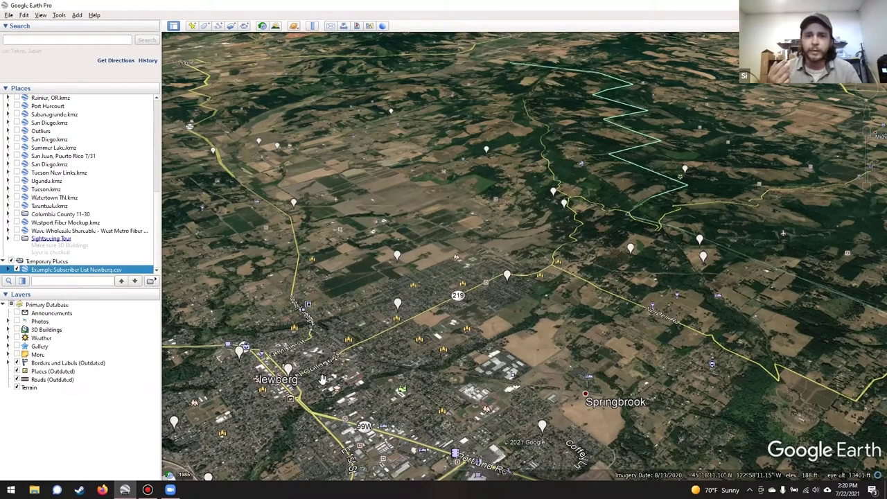
pyautogui.click(398, 305)
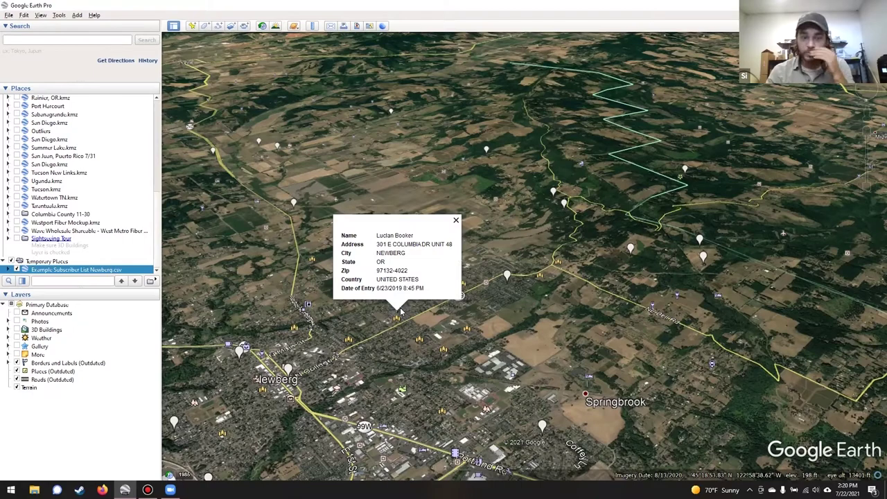
pyautogui.click(409, 312)
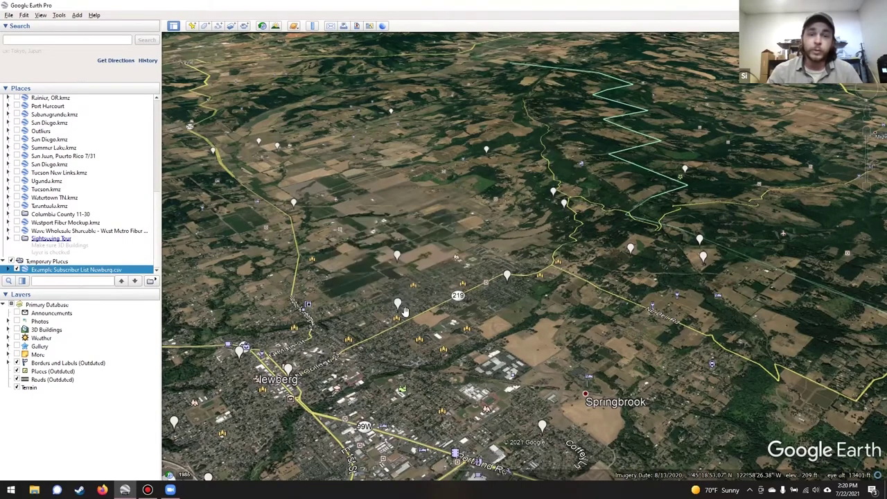
pyautogui.rightClick(397, 304)
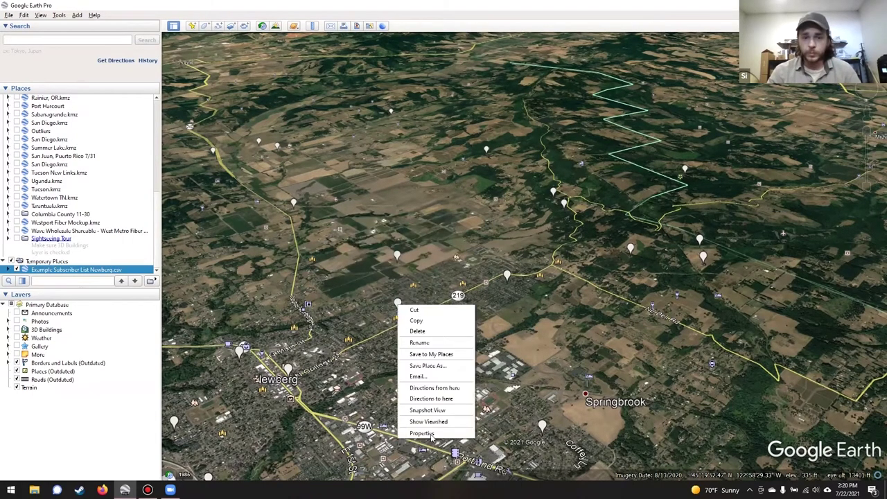
pyautogui.click(434, 434)
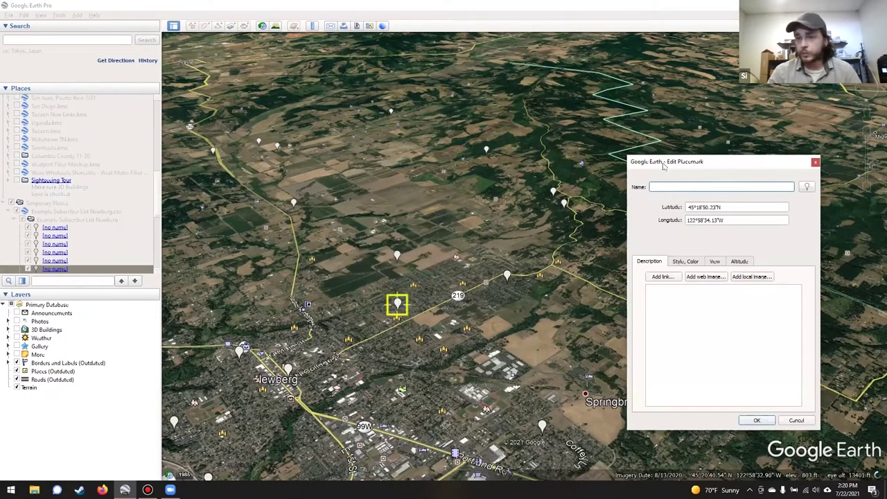
pyautogui.moveTo(664, 165); pyautogui.dragTo(544, 169)
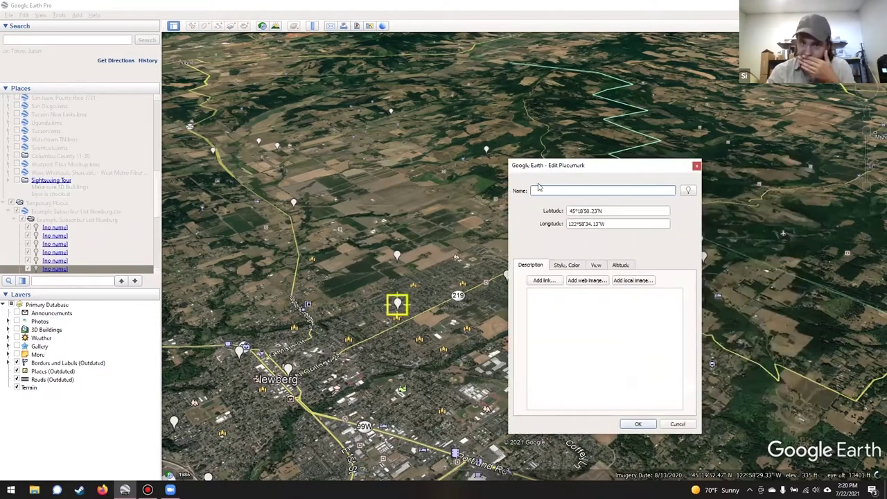
pyautogui.click(676, 423)
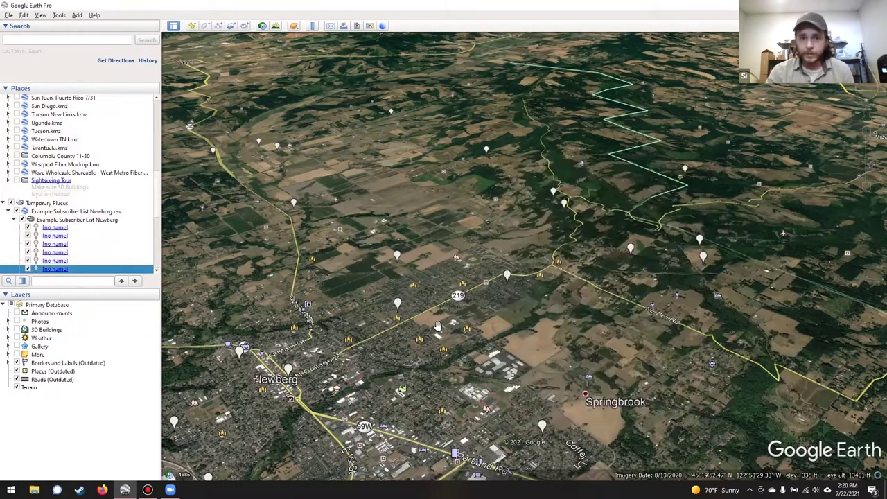
# - Set the altitude mode of the northern Newberg placemark west of Highway 219 to Relative to ground
pyautogui.scroll(5, 400, 316)
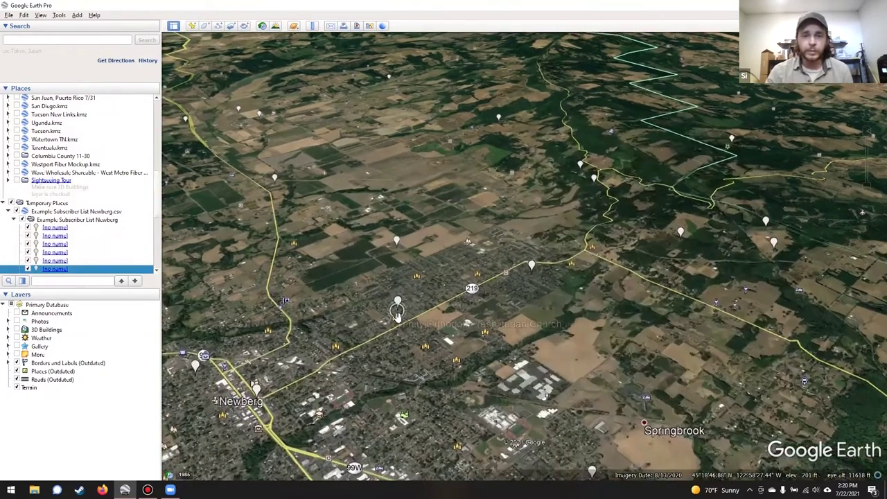
pyautogui.scroll(3, 406, 322)
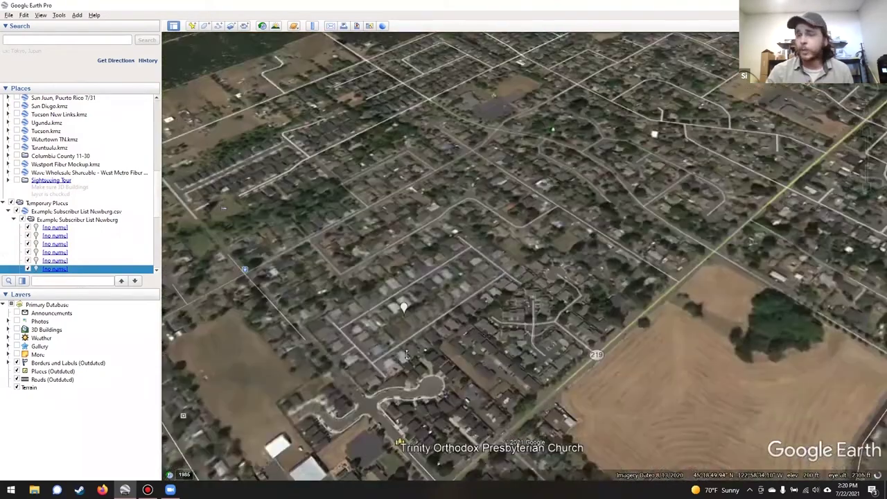
pyautogui.scroll(3, 404, 354)
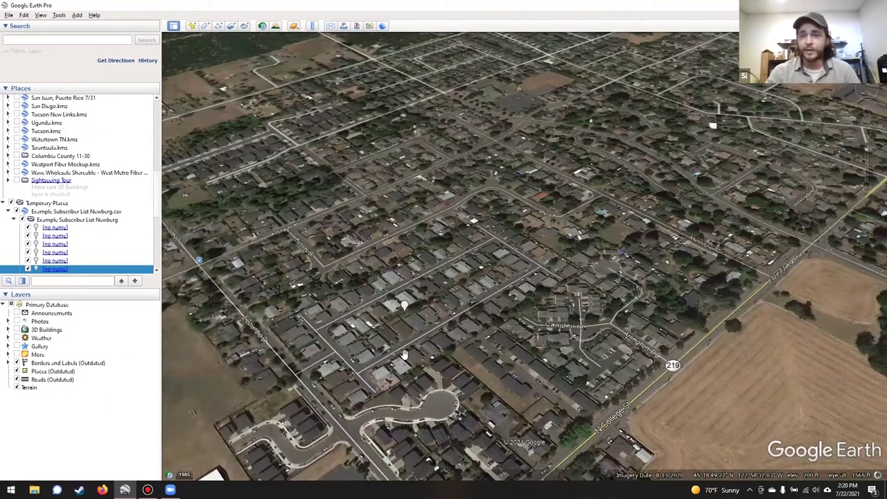
pyautogui.rightClick(403, 309)
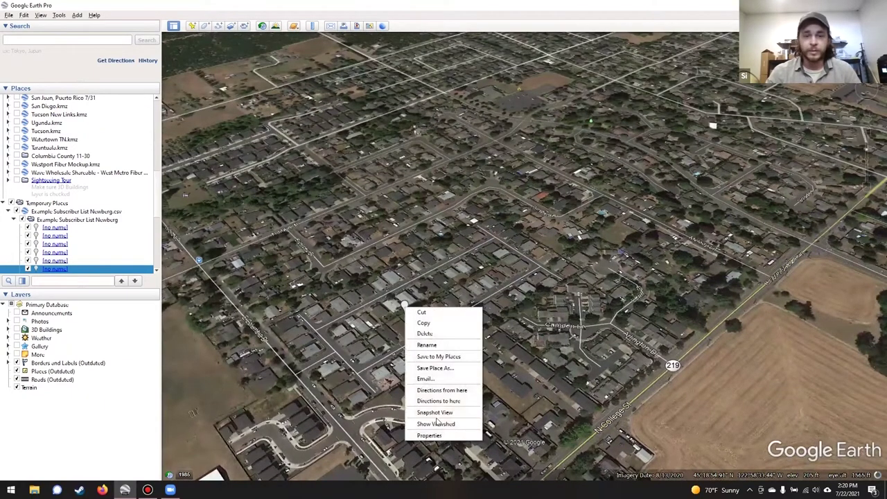
pyautogui.click(431, 435)
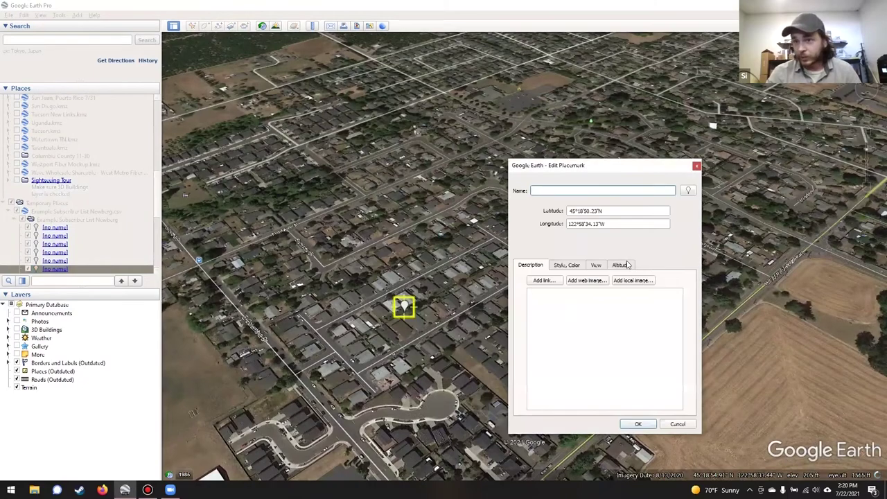
pyautogui.click(621, 265)
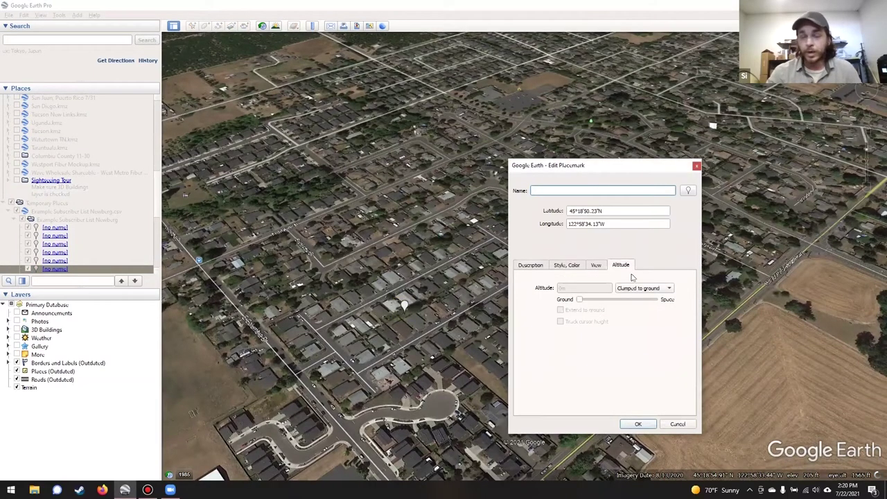
pyautogui.click(636, 289)
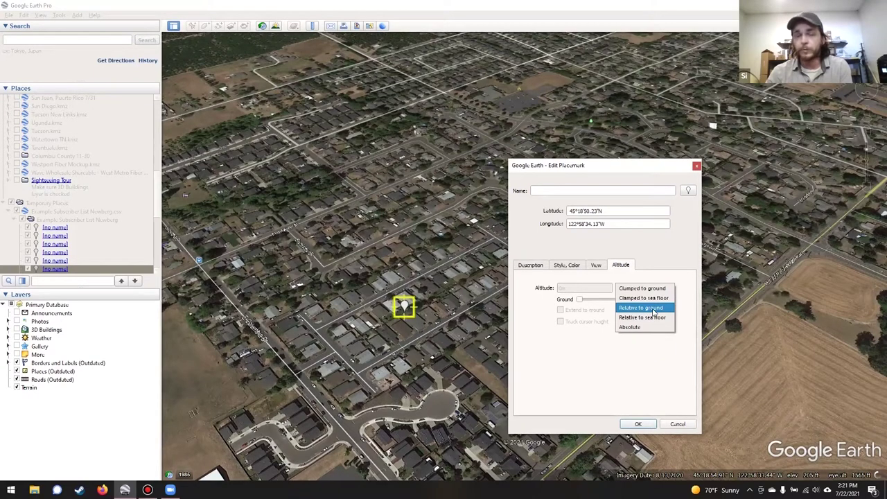
pyautogui.click(654, 313)
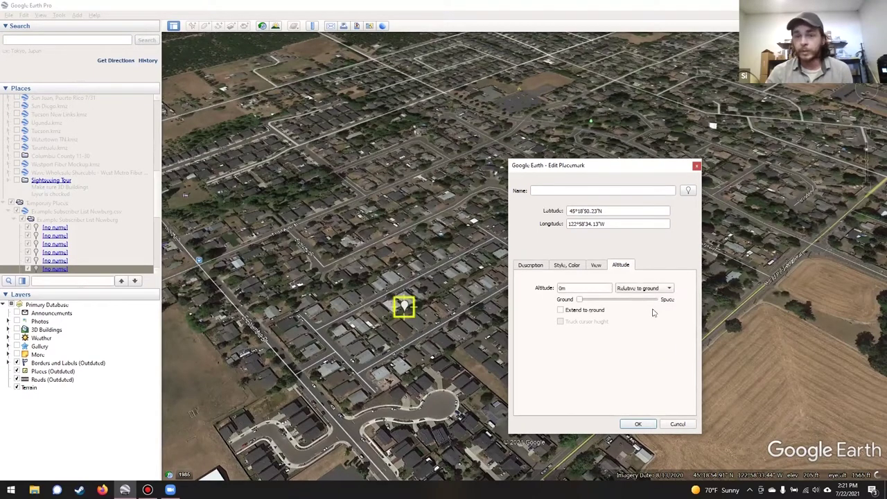
# - Give the placemark an altitude of 10 m, extend it to the ground, and apply the changes
pyautogui.doubleClick(590, 289)
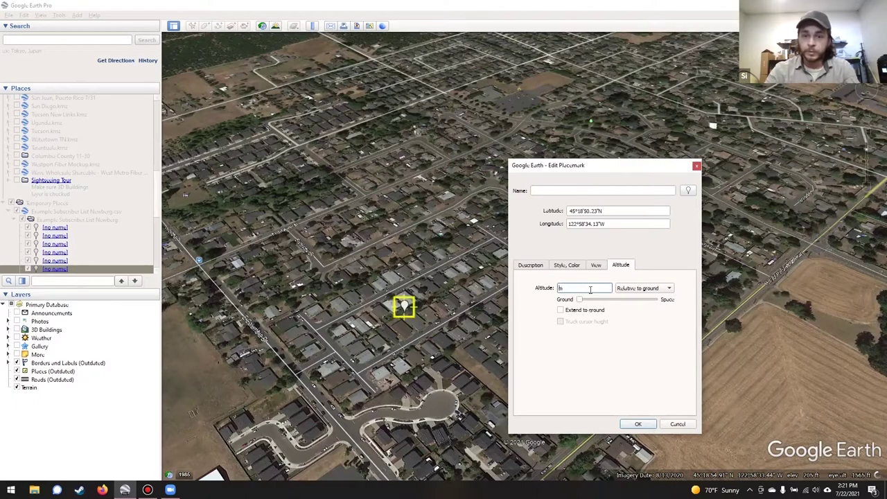
pyautogui.write('10m')
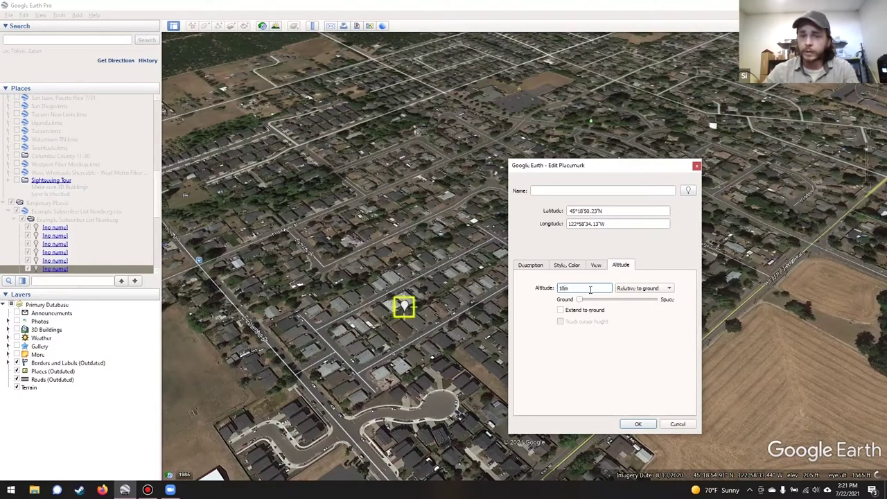
pyautogui.click(561, 310)
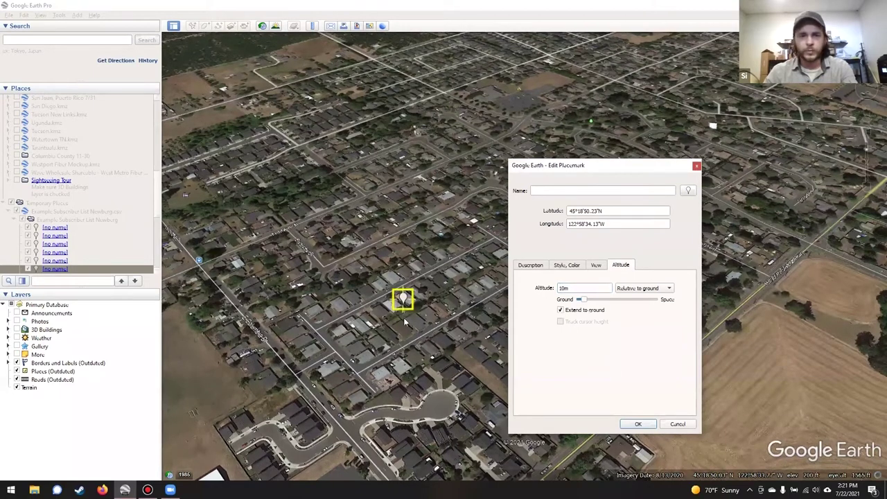
pyautogui.click(638, 424)
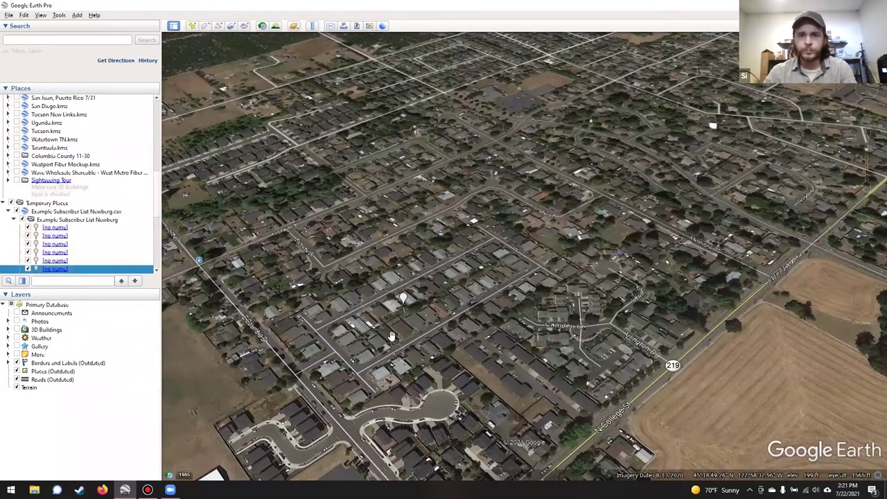
# - Inspect the raised placemark at an oblique angle among the houses and turn on the 3D Buildings layer
pyautogui.scroll(2, 391, 319)
pyautogui.scroll(3, 409, 308)
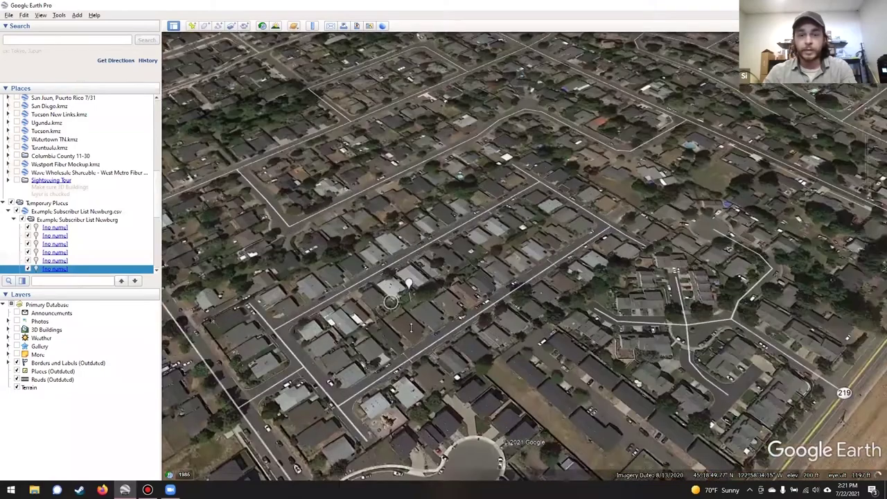
pyautogui.scroll(3, 413, 300)
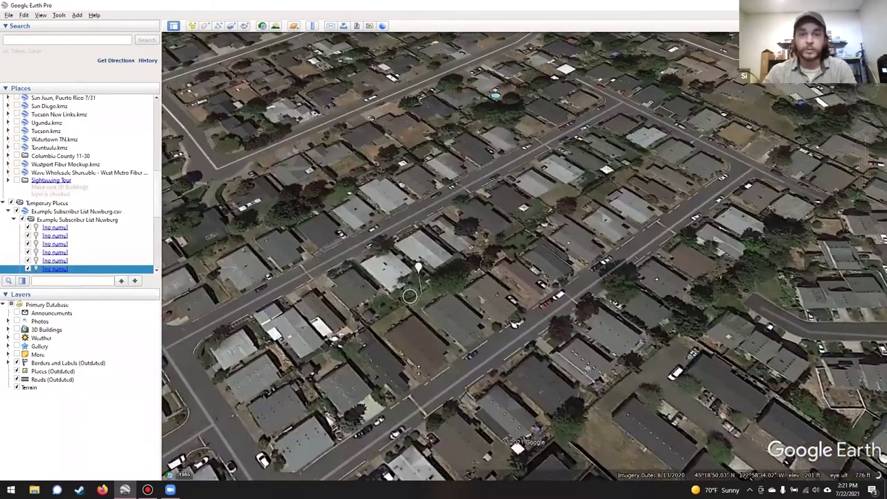
pyautogui.scroll(3, 419, 373)
pyautogui.scroll(2, 421, 375)
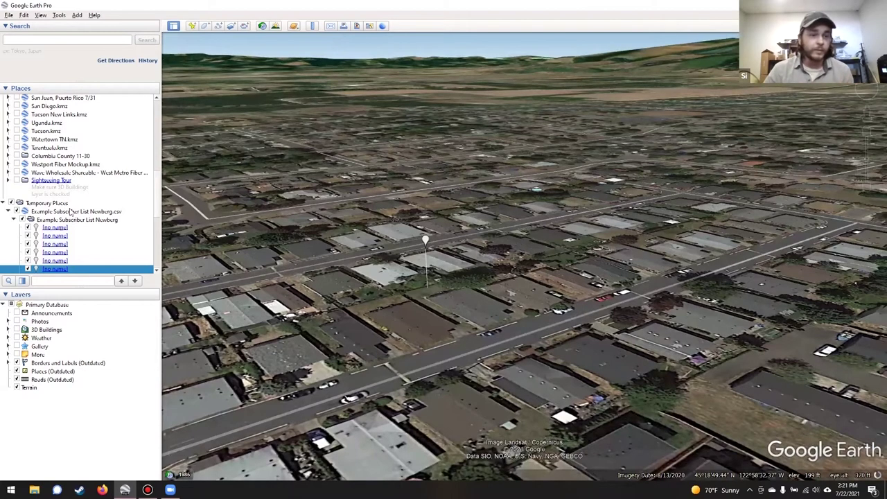
pyautogui.click(17, 330)
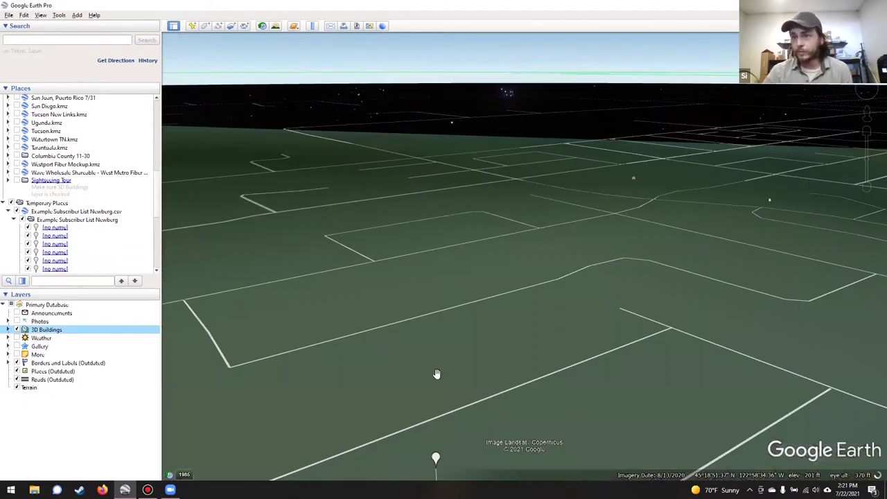
# - Show the viewshed of the raised placemark in the residential blocks of northern Newberg
pyautogui.moveTo(437, 374); pyautogui.dragTo(456, 296, button='right')
pyautogui.moveTo(457, 372); pyautogui.dragTo(461, 307, button='right')
pyautogui.moveTo(472, 387); pyautogui.dragTo(464, 261, button='middle')
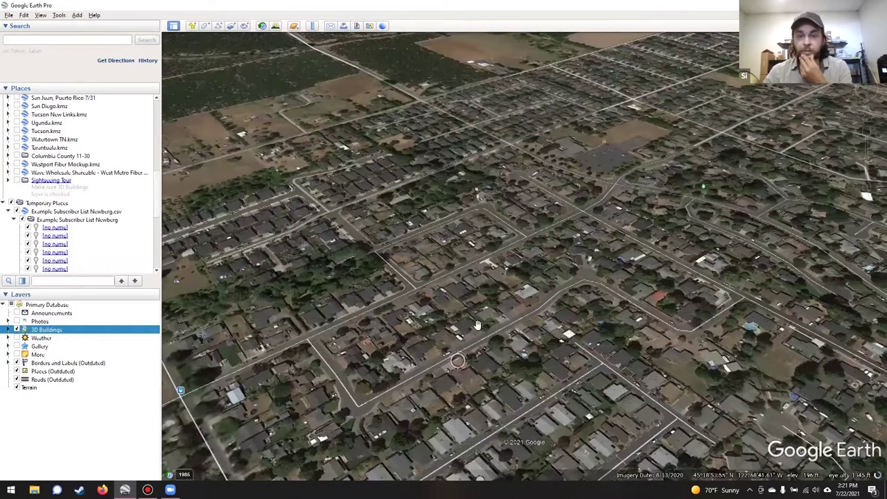
pyautogui.scroll(2, 451, 382)
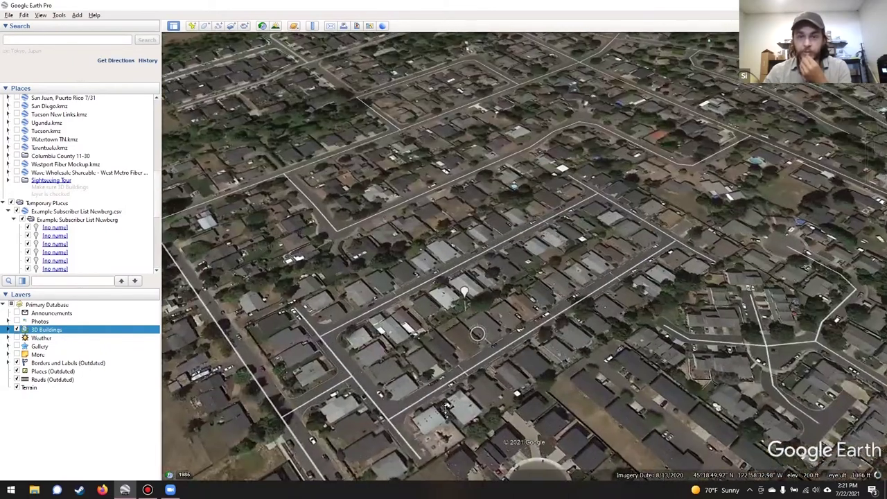
pyautogui.scroll(2, 447, 407)
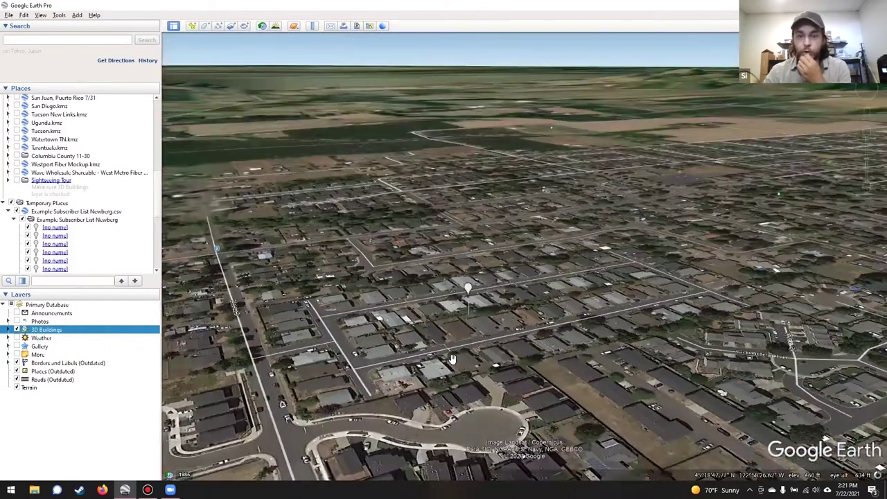
pyautogui.rightClick(468, 291)
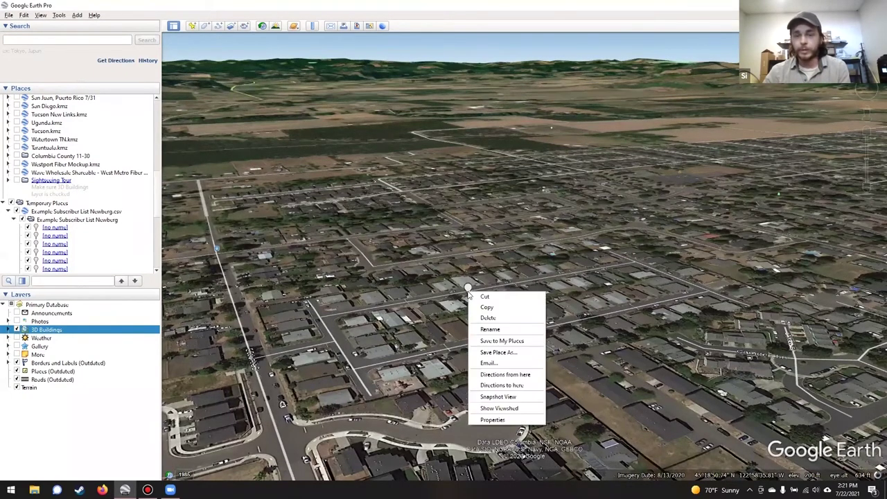
pyautogui.click(504, 409)
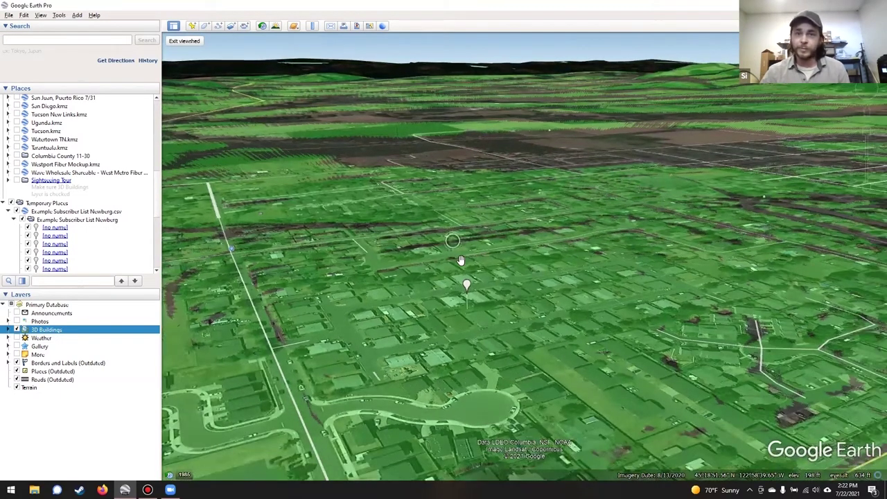
# - Examine the green viewshed coverage over Newberg, Springbrook and the surrounding hills from several viewing heights
pyautogui.scroll(-4, 461, 259)
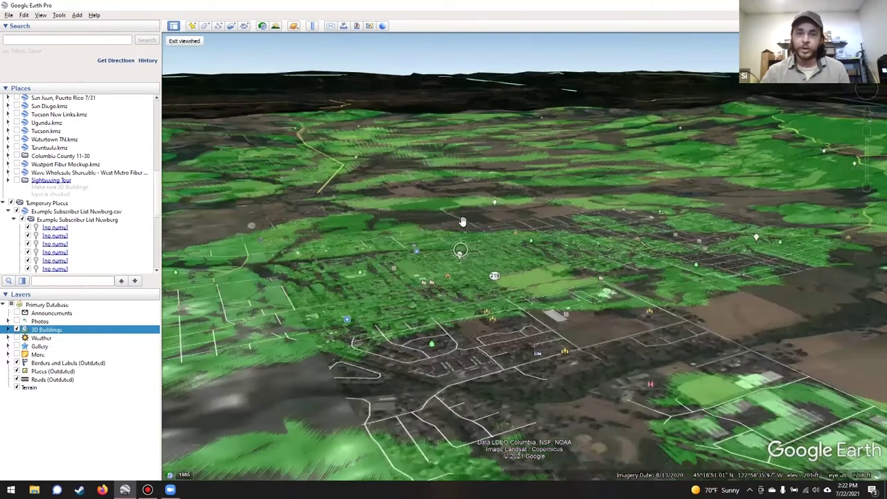
pyautogui.scroll(-3, 451, 226)
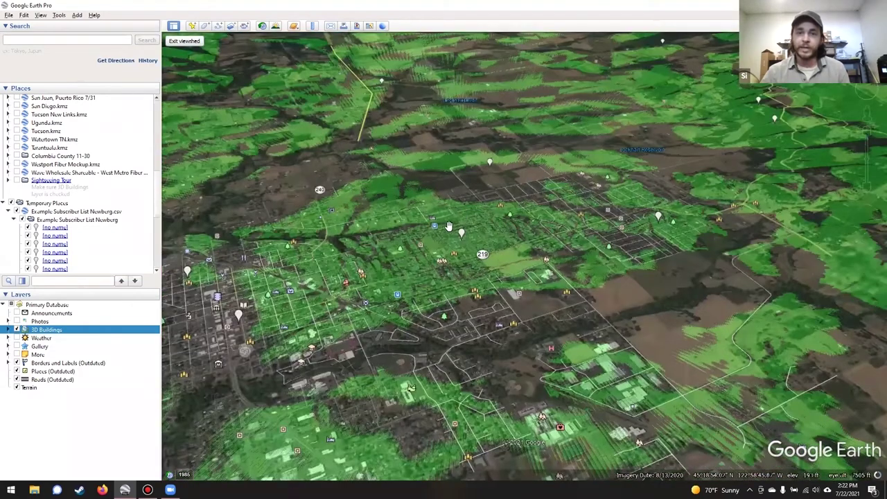
pyautogui.scroll(-2, 447, 239)
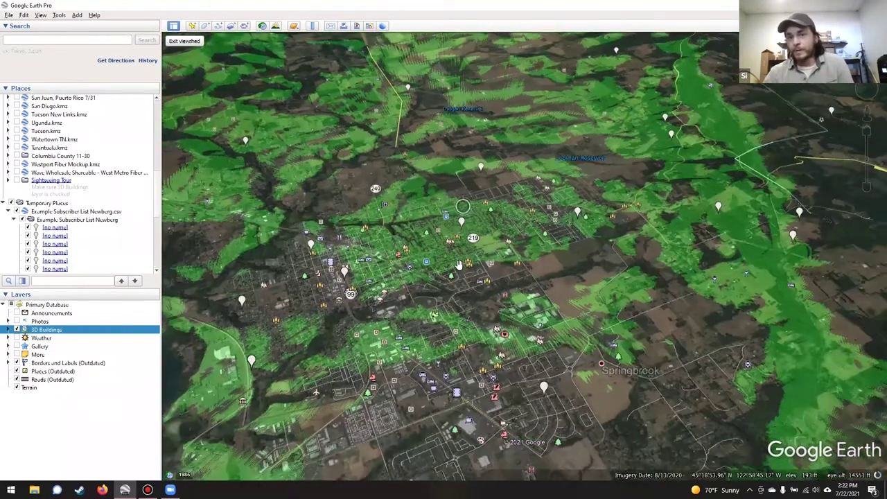
pyautogui.scroll(-1, 458, 265)
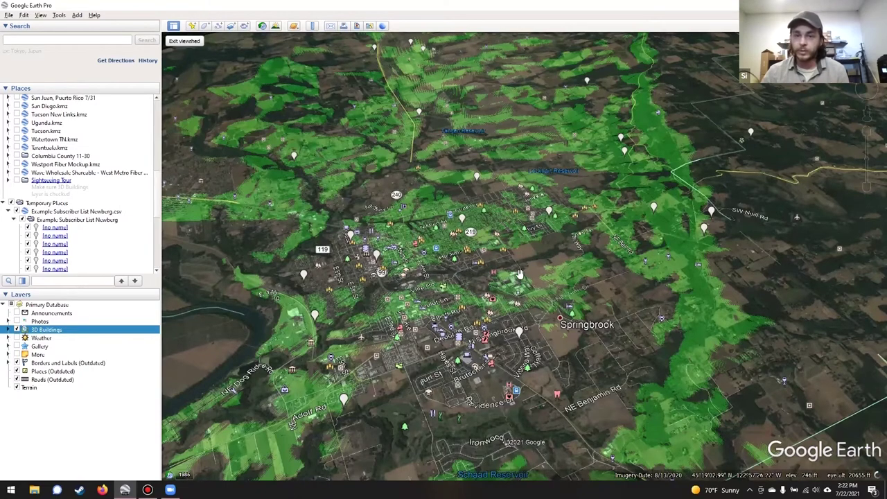
pyautogui.scroll(1, 451, 279)
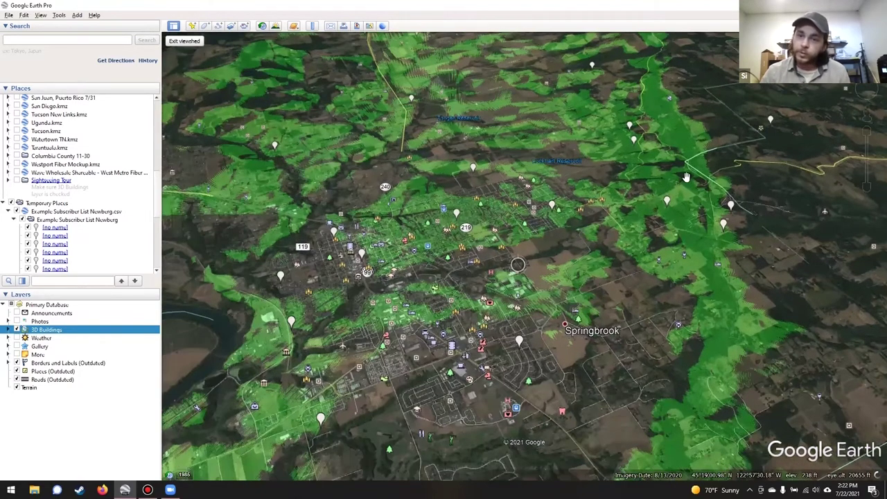
pyautogui.scroll(4, 657, 210)
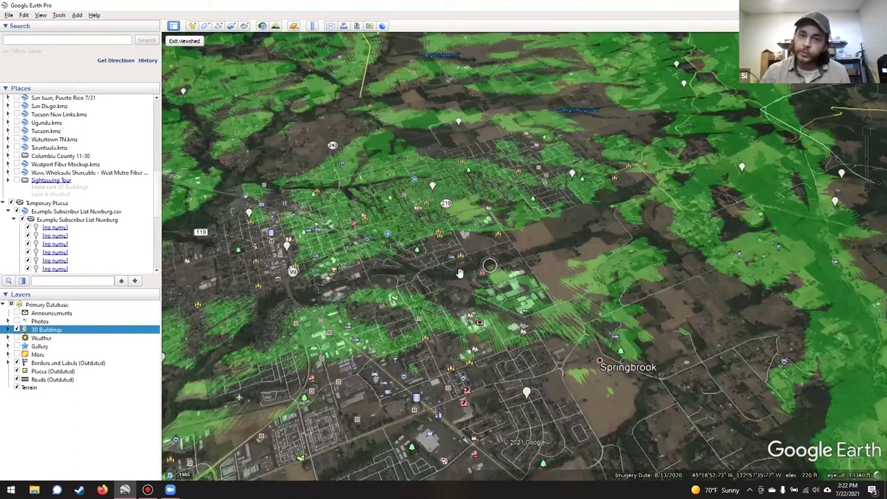
pyautogui.scroll(2, 444, 273)
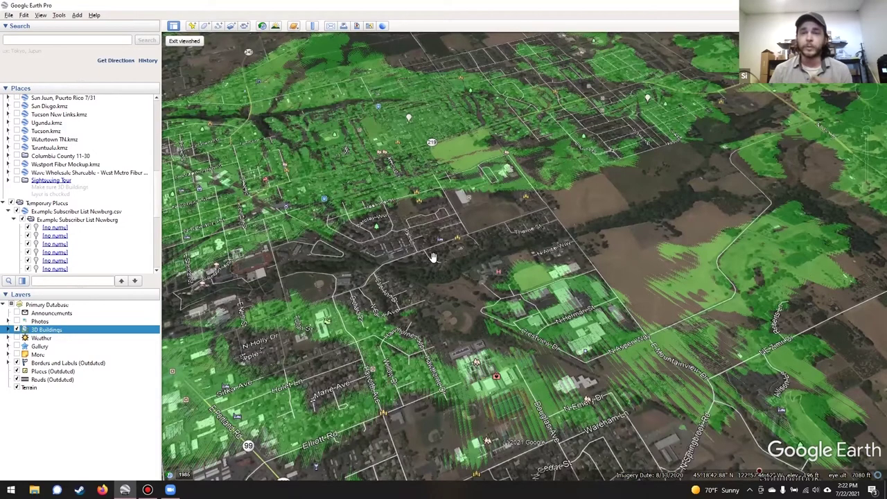
# - Compare the viewshed coverage around the raised placemark with the other placemarks between downtown Newberg, Springbrook and Schaad Reservoir
pyautogui.moveTo(437, 179); pyautogui.dragTo(471, 228)
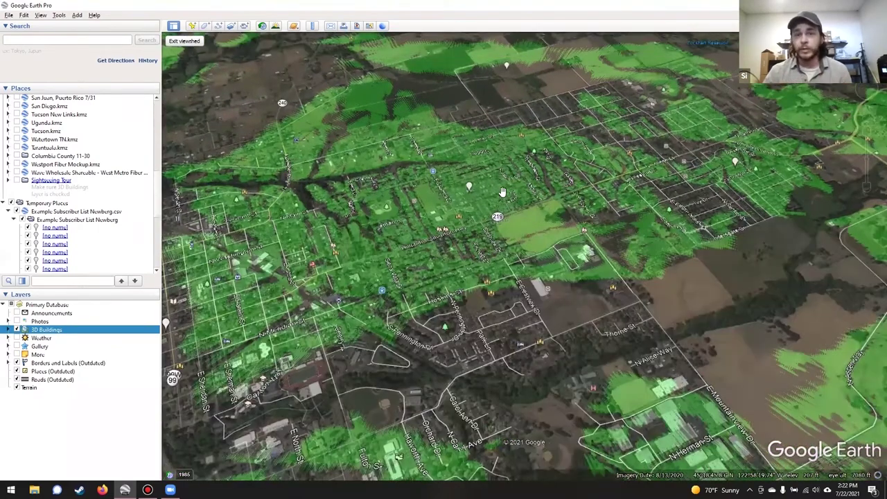
pyautogui.scroll(-2, 500, 184)
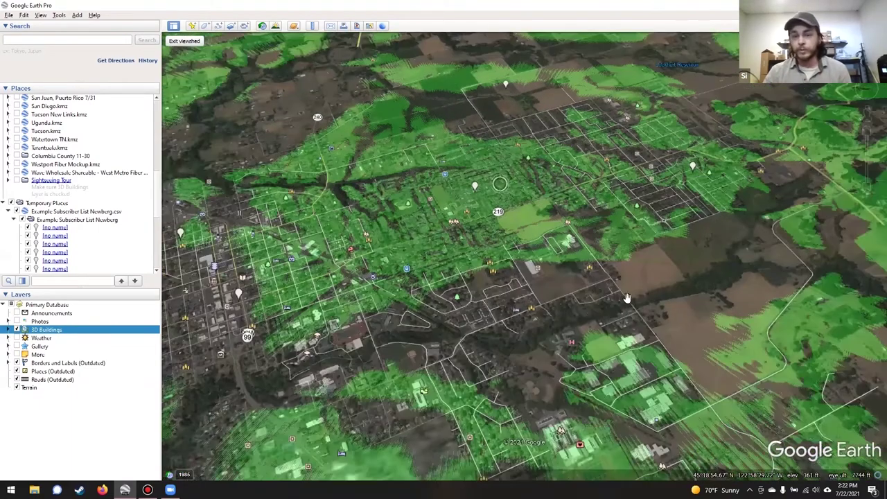
pyautogui.scroll(-3, 471, 248)
pyautogui.moveTo(349, 292); pyautogui.dragTo(381, 152)
pyautogui.moveTo(538, 221); pyautogui.dragTo(528, 130)
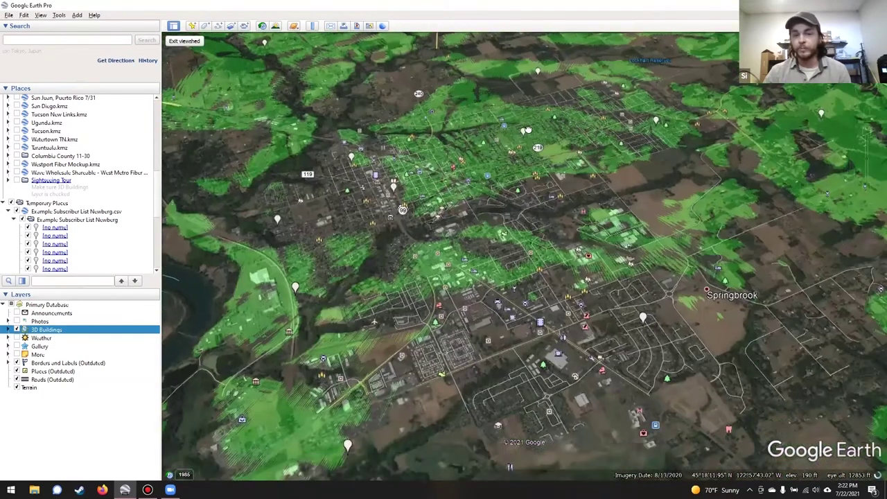
pyautogui.moveTo(567, 327); pyautogui.dragTo(557, 265)
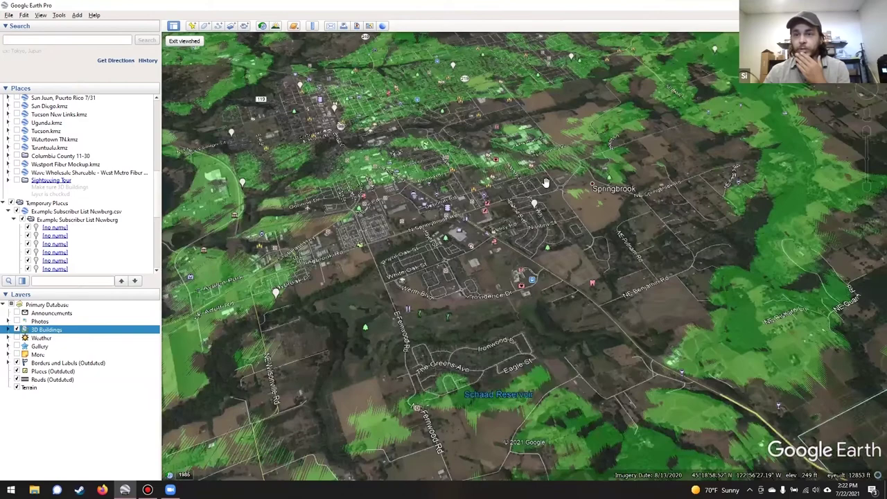
pyautogui.moveTo(545, 179); pyautogui.dragTo(518, 187)
pyautogui.moveTo(439, 224); pyautogui.dragTo(436, 250)
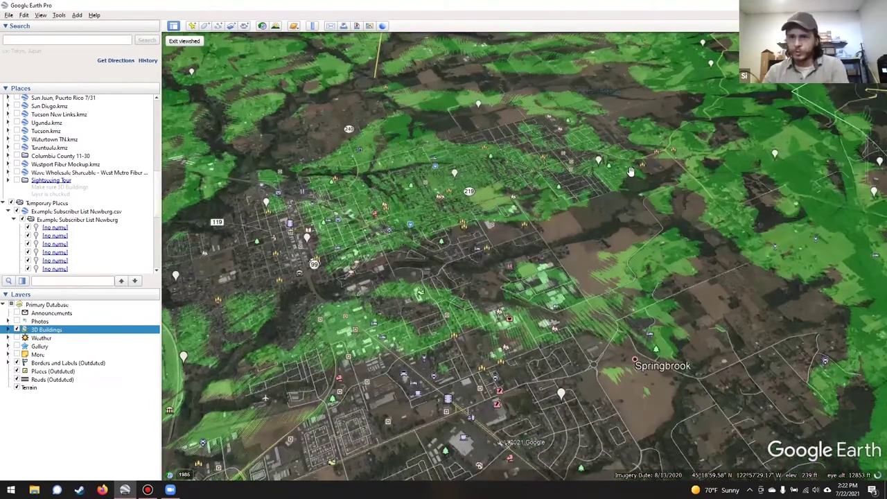
# - Check which placemarks toward Lockhart Reservoir and the hills along Highway 219 lie within the viewshed, viewed at a low oblique angle
pyautogui.moveTo(631, 172); pyautogui.dragTo(632, 206)
pyautogui.scroll(2, 689, 294)
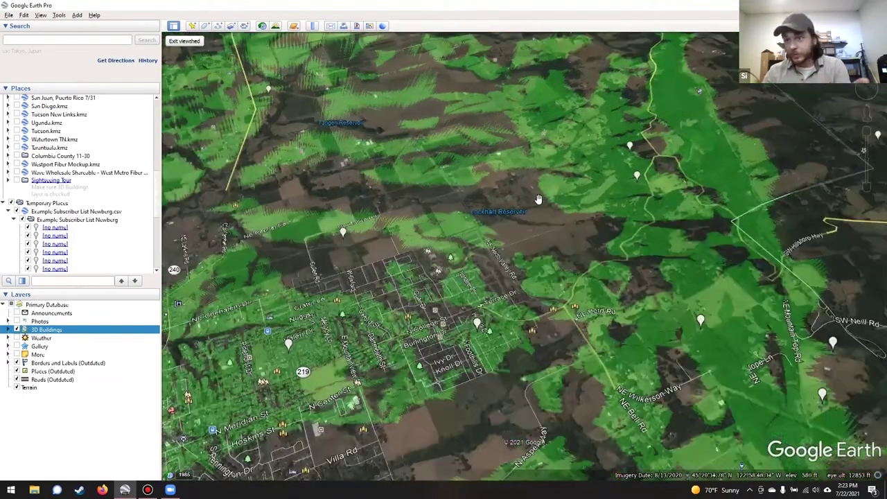
pyautogui.scroll(2, 539, 197)
pyautogui.moveTo(542, 244); pyautogui.dragTo(539, 347, button='middle')
pyautogui.moveTo(671, 238); pyautogui.dragTo(607, 251, button='middle')
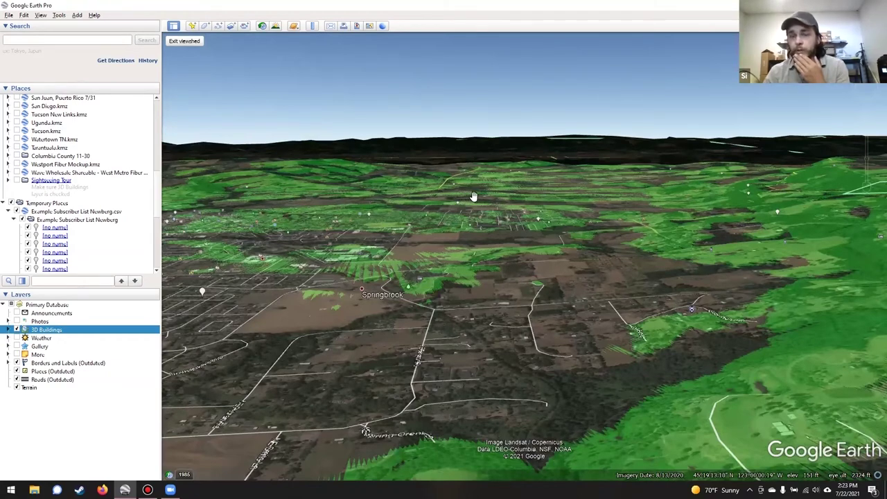
pyautogui.moveTo(577, 244); pyautogui.dragTo(281, 264)
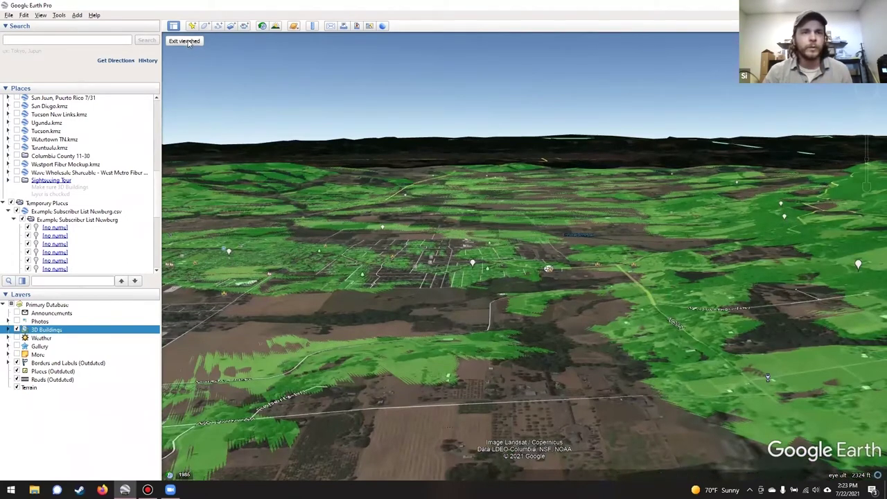
# - View the subscriber details of the placemark inside the viewshed on the hillside near Highway 219
pyautogui.click(786, 216)
pyautogui.moveTo(764, 248); pyautogui.dragTo(725, 264)
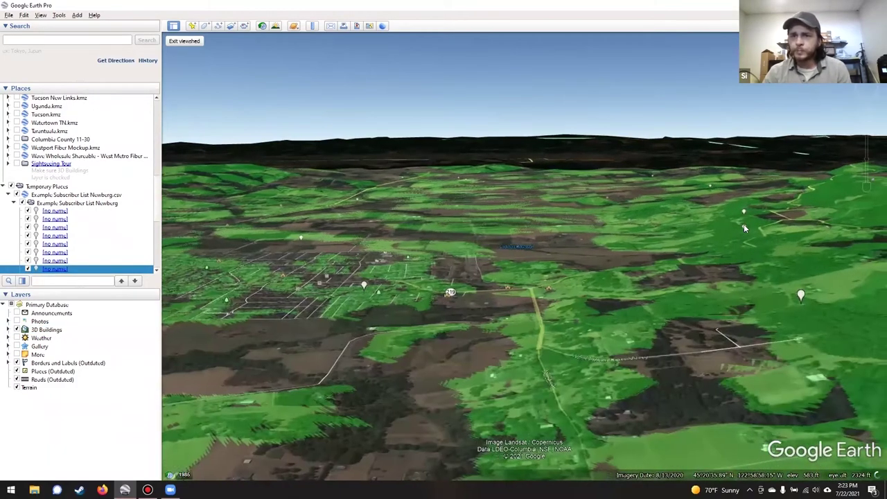
pyautogui.click(745, 226)
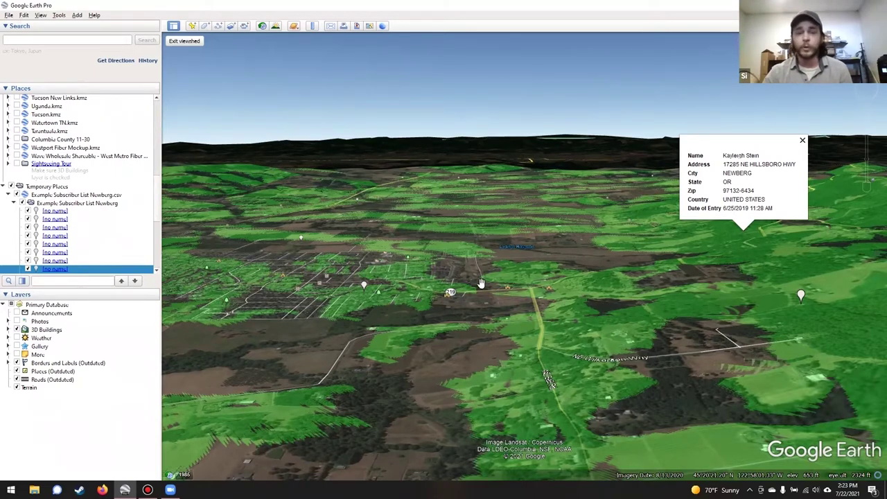
# - Dismiss the subscriber details and exit the viewshed
pyautogui.moveTo(473, 277); pyautogui.dragTo(402, 192, button='middle')
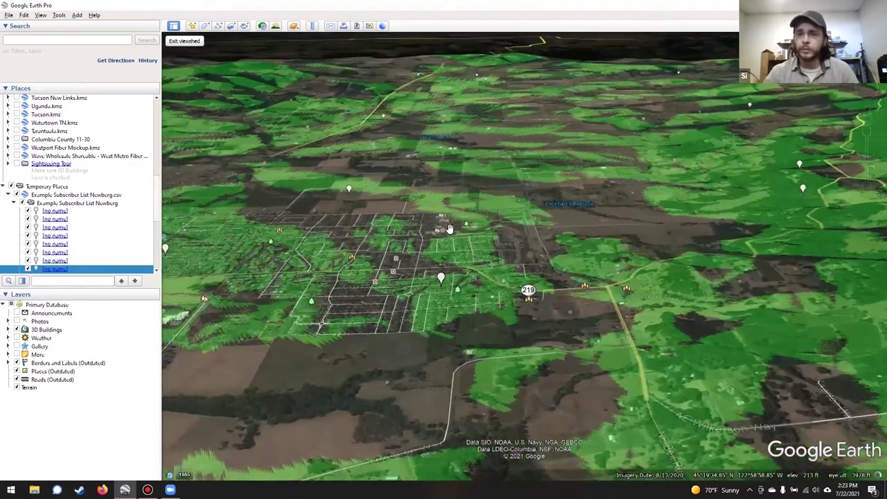
pyautogui.doubleClick(460, 230)
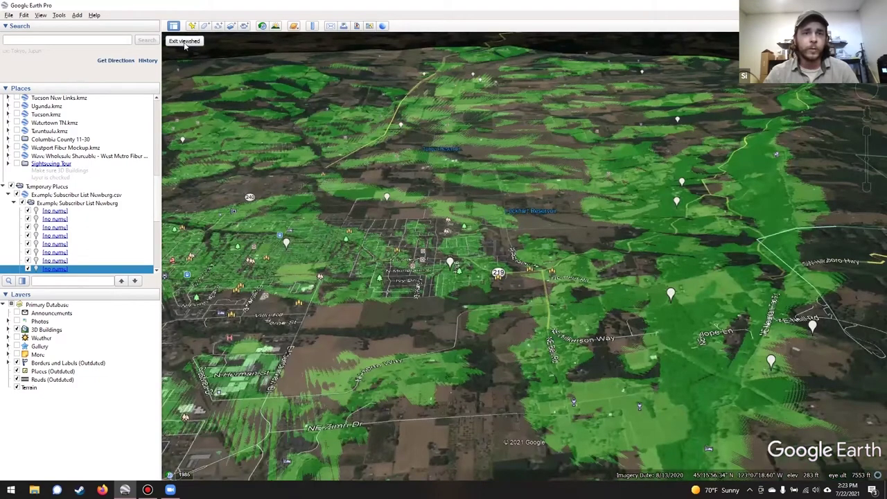
pyautogui.click(181, 41)
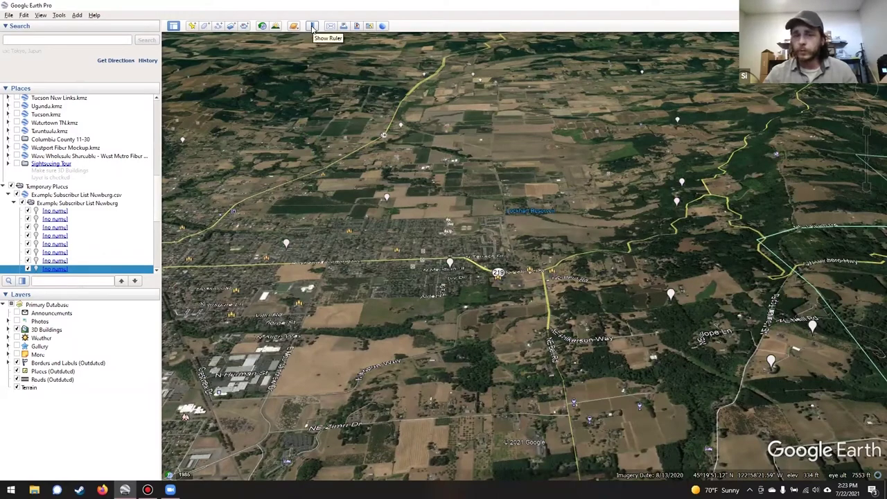
# - Measure a straight line in miles with the Ruler from the raised Newberg placemark to the nearer hillside placemark by Highway 219
pyautogui.click(312, 26)
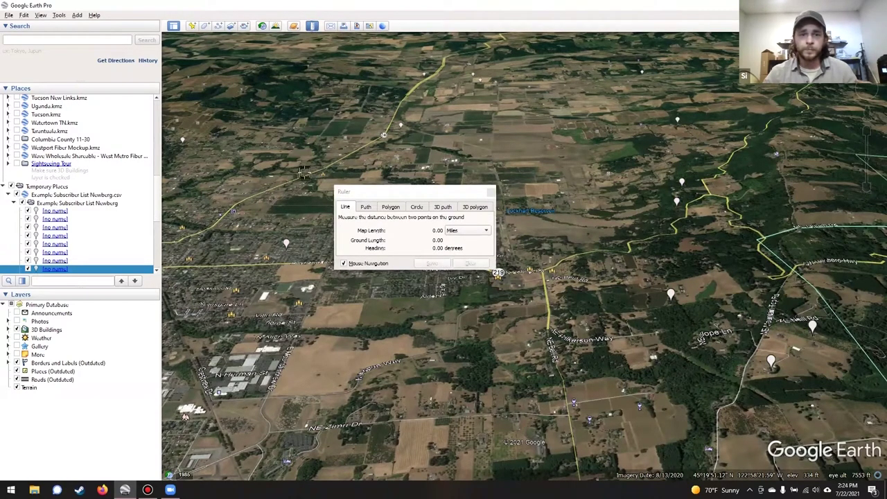
pyautogui.click(375, 201)
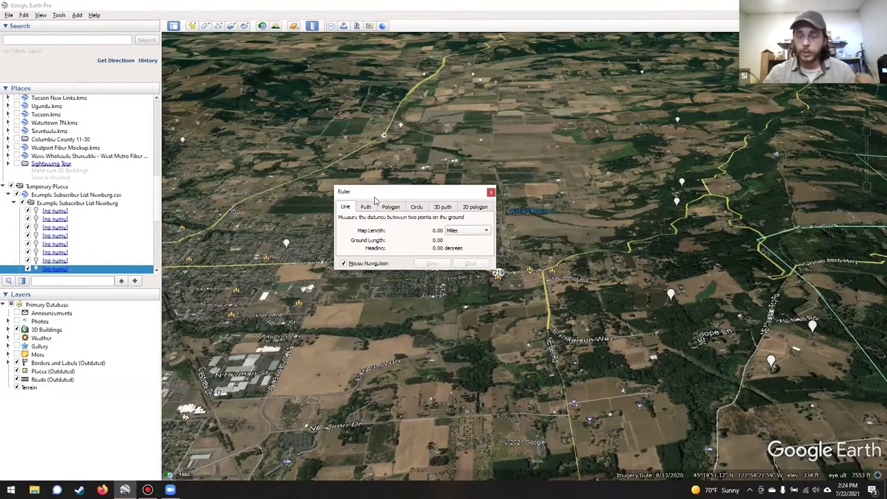
pyautogui.moveTo(375, 198); pyautogui.dragTo(357, 329)
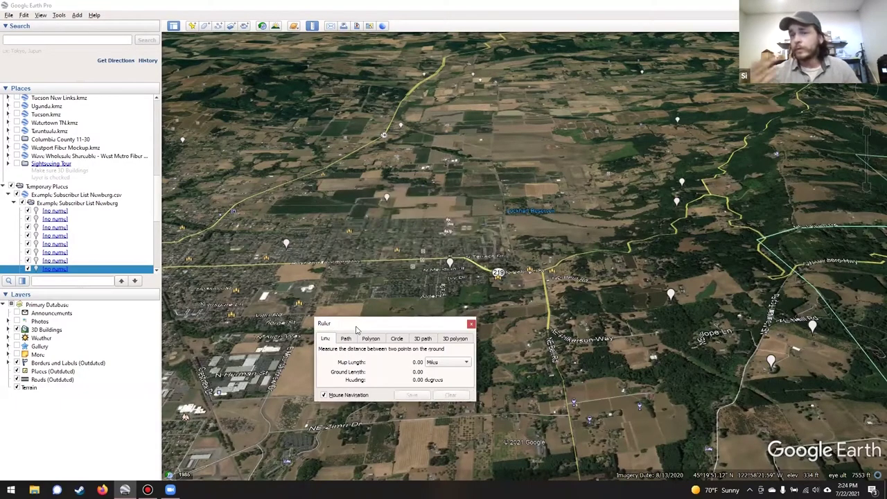
pyautogui.click(285, 244)
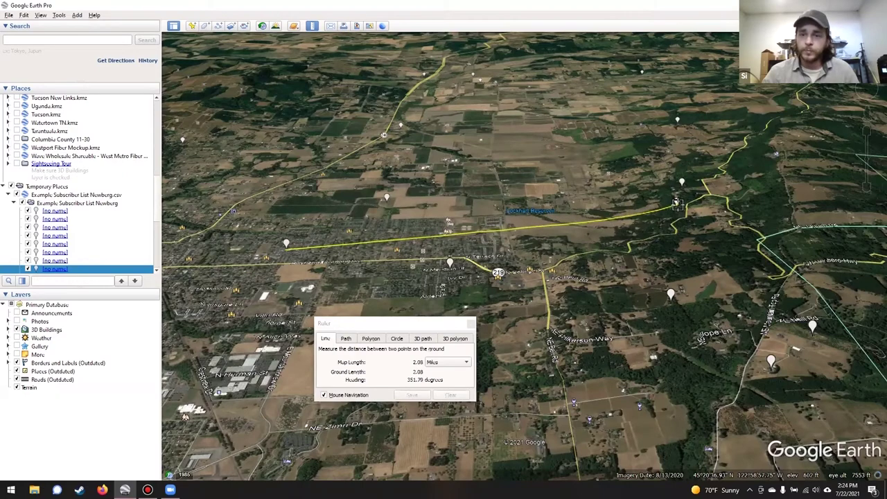
pyautogui.click(677, 201)
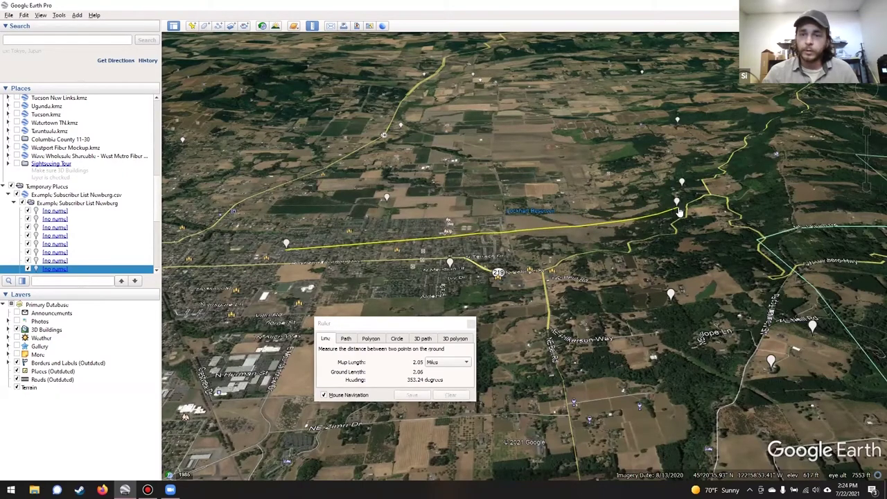
# - Inspect the ruler line's end at the wooded hillside placemark, and its full course back to the raised Newberg placemark
pyautogui.scroll(1, 682, 205)
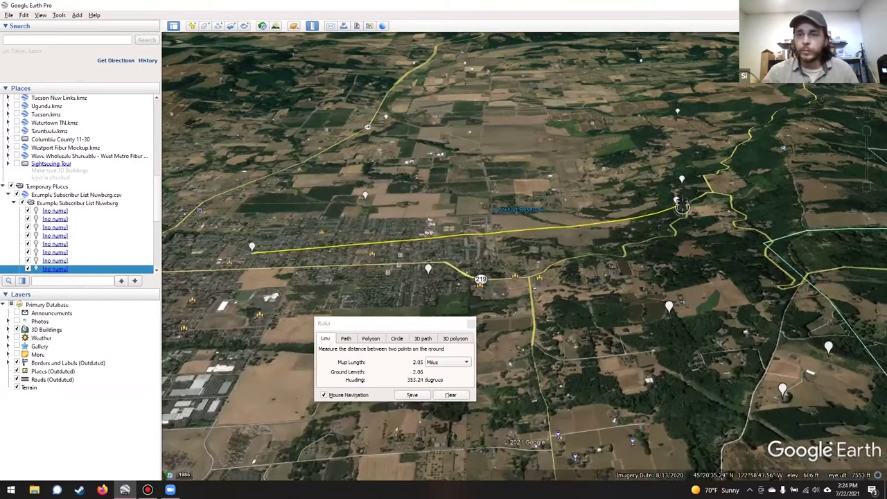
pyautogui.scroll(3, 678, 201)
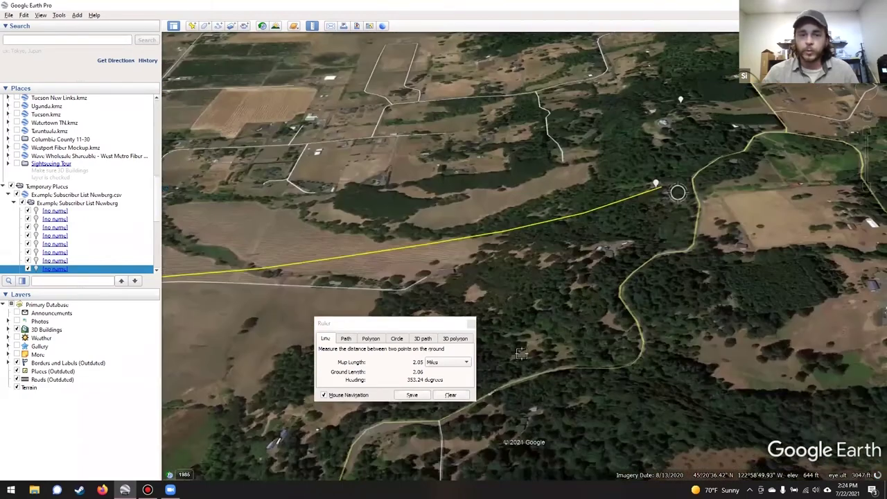
pyautogui.scroll(2, 521, 354)
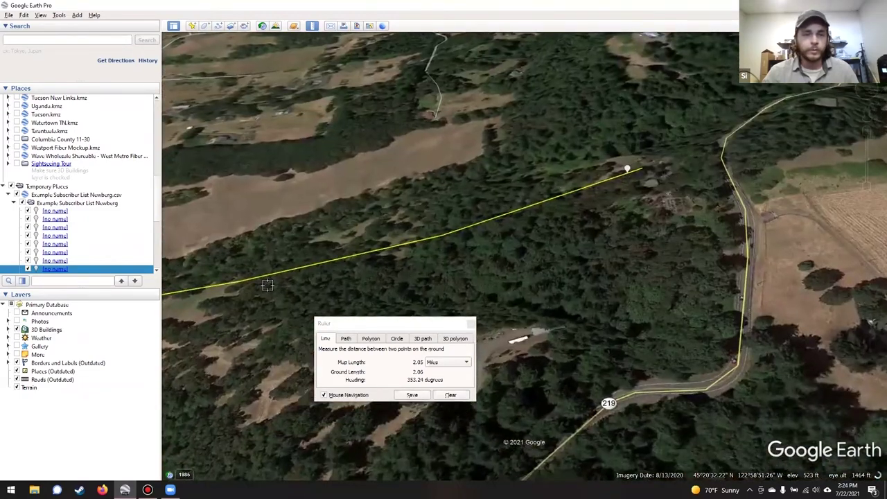
pyautogui.scroll(-1, 268, 285)
pyautogui.scroll(-4, 258, 290)
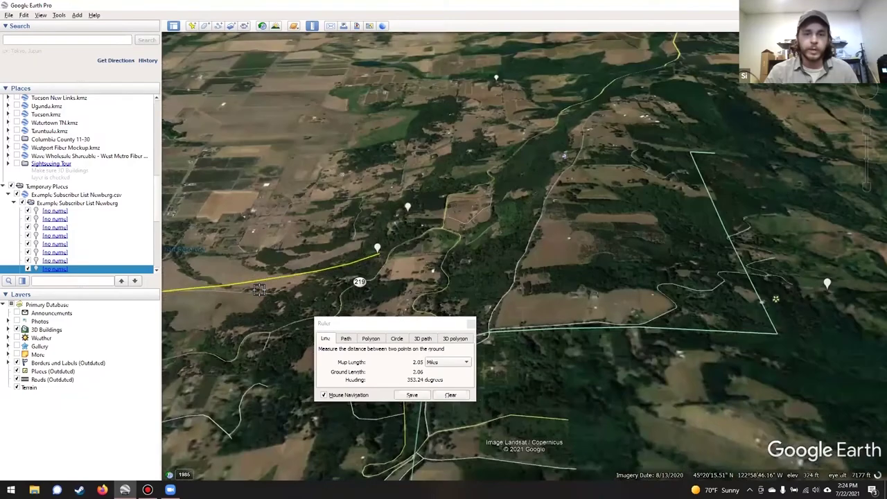
pyautogui.press('Left')
pyautogui.press('Down')
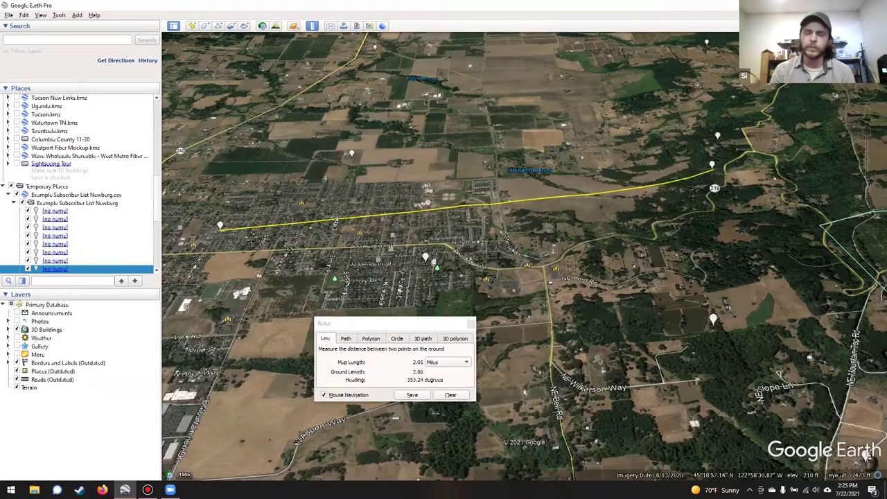
# - Read the ruler line's map length in kilometers and set the unit back to miles
pyautogui.click(415, 362)
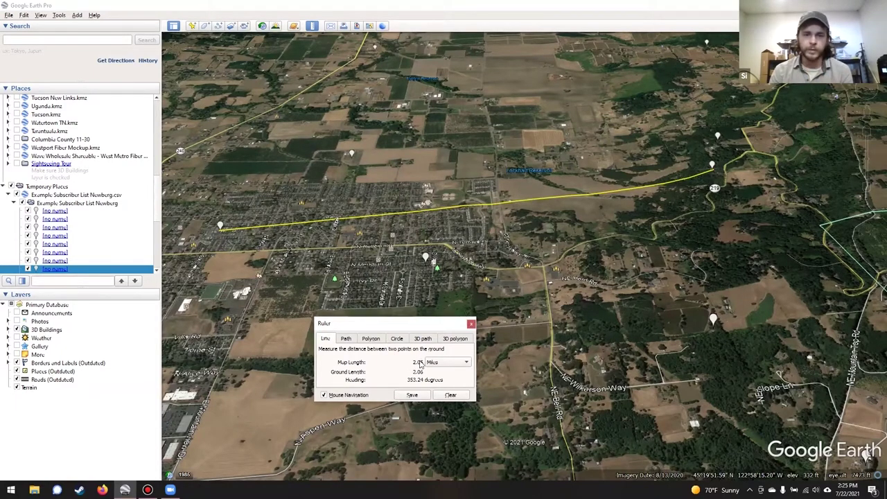
pyautogui.click(433, 362)
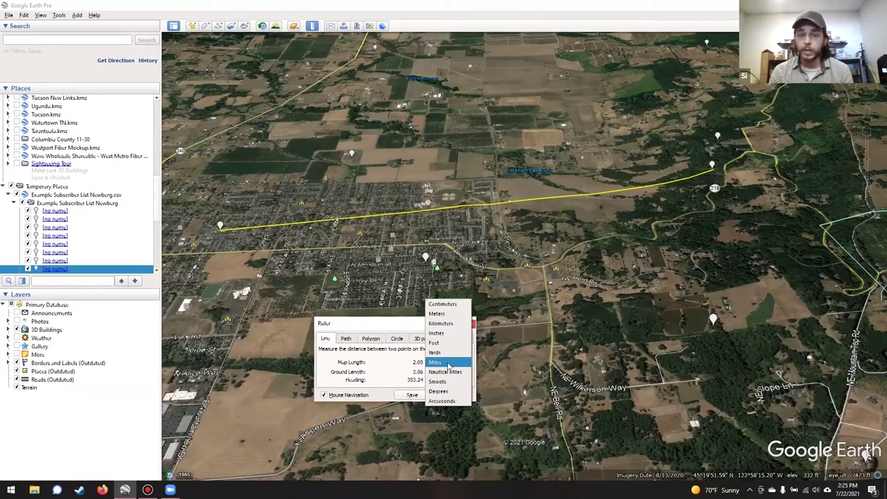
pyautogui.click(456, 324)
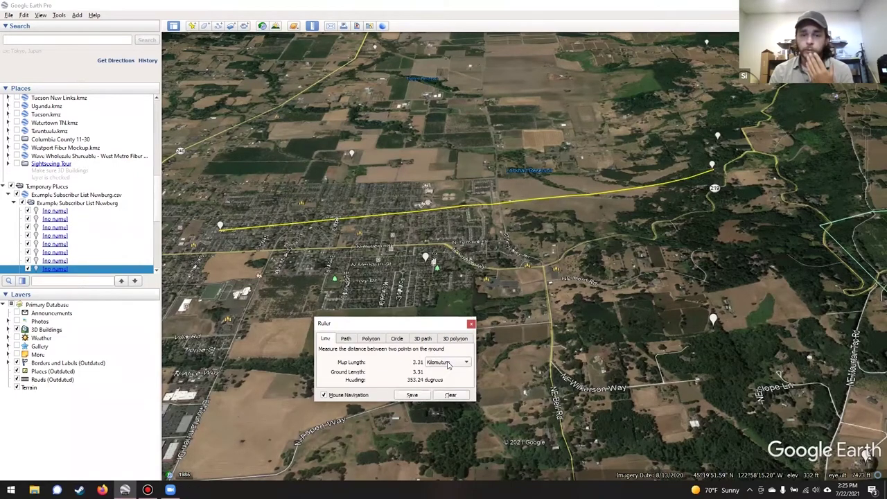
pyautogui.click(449, 364)
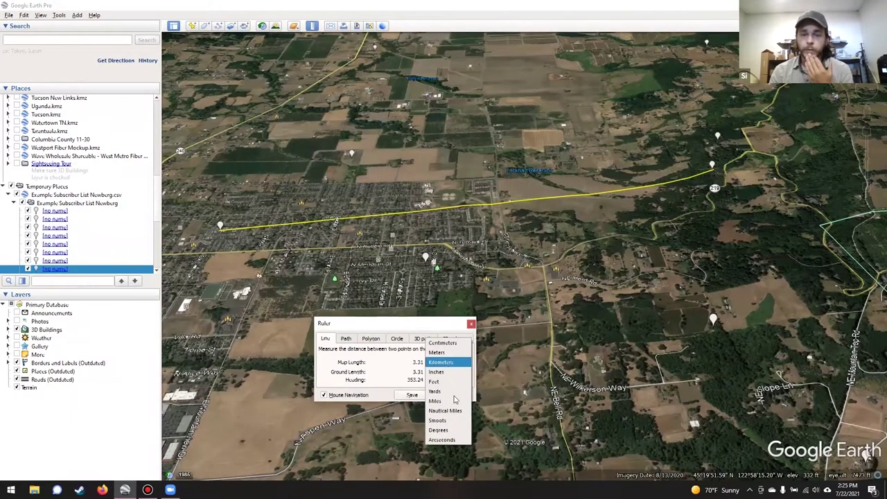
pyautogui.click(455, 401)
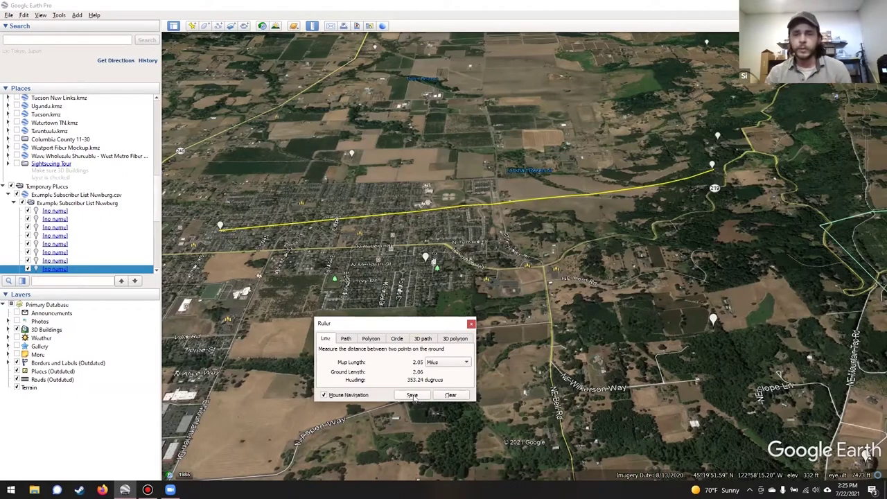
# - Save the ruler line as a path named "Downtown to Hillside Relay" with a cyan line color
pyautogui.click(412, 395)
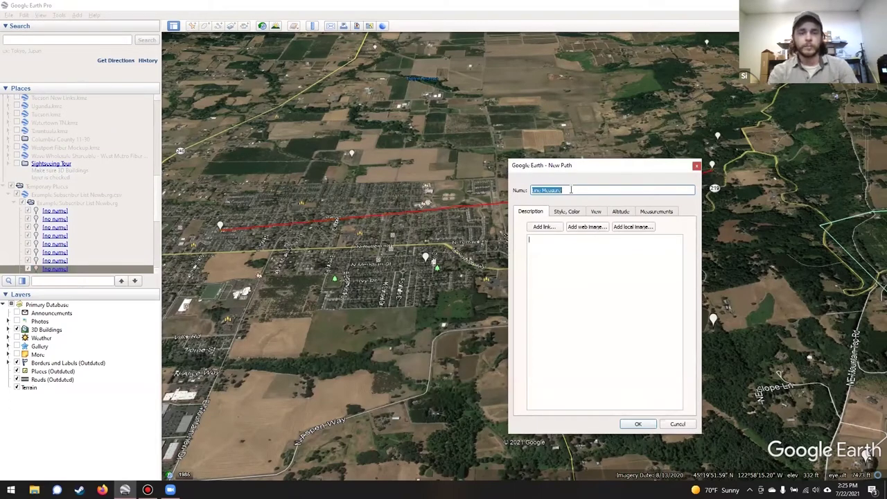
pyautogui.write('Downtown ')
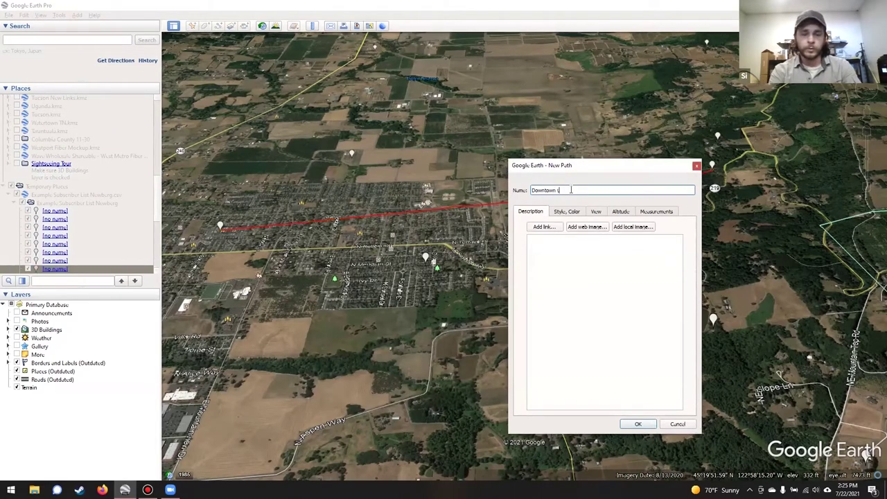
pyautogui.write('to Hillside Rdwy')
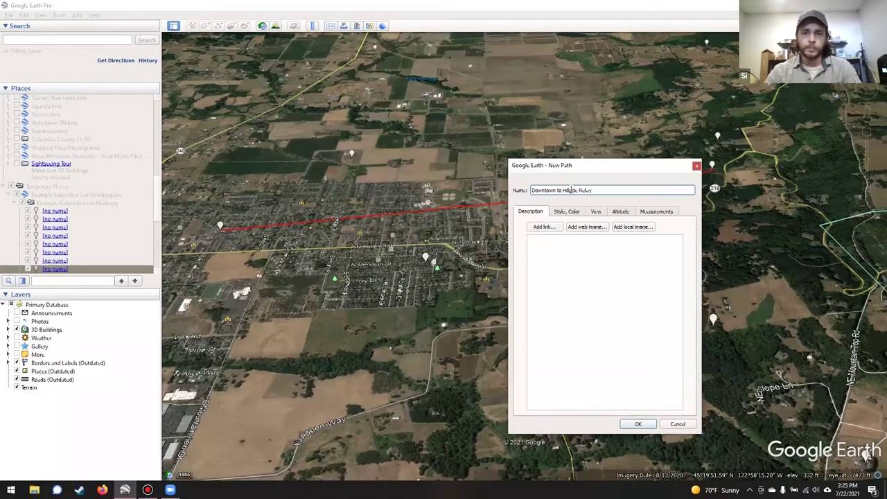
pyautogui.click(570, 212)
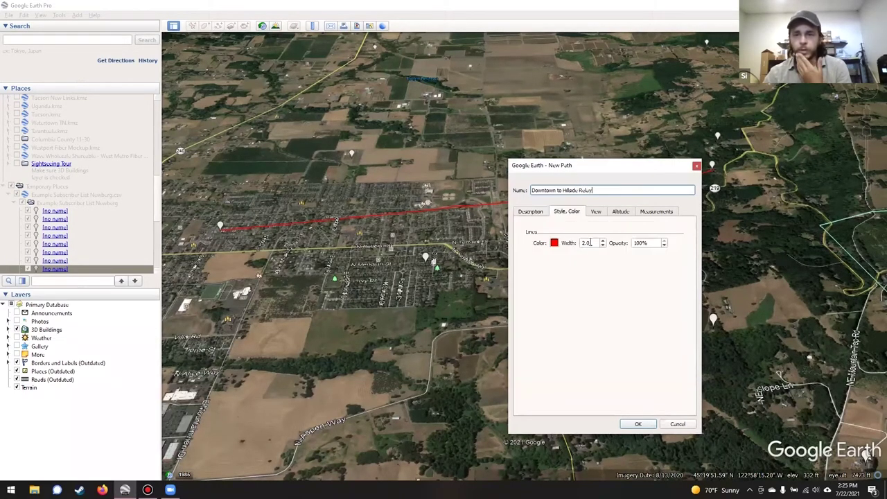
pyautogui.click(555, 242)
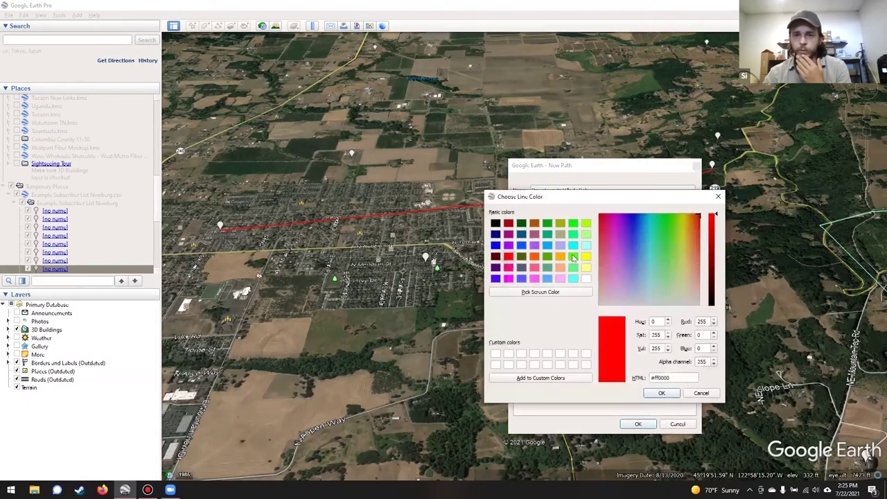
pyautogui.click(661, 393)
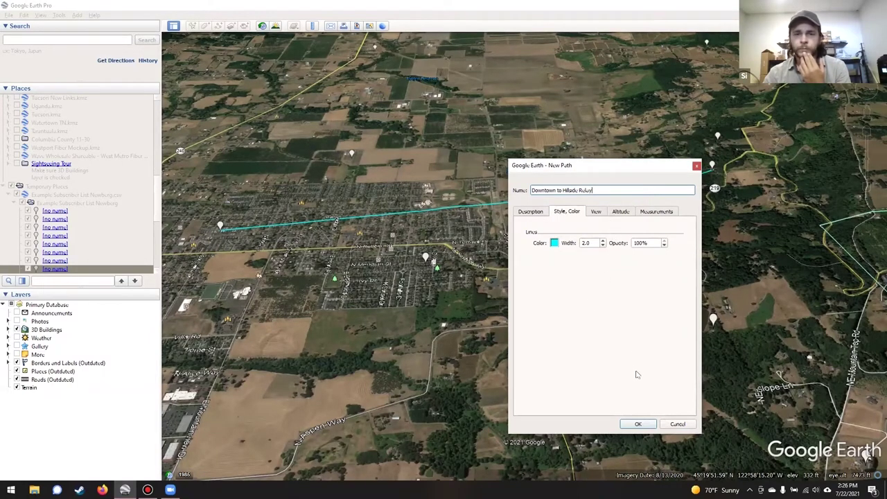
pyautogui.click(639, 425)
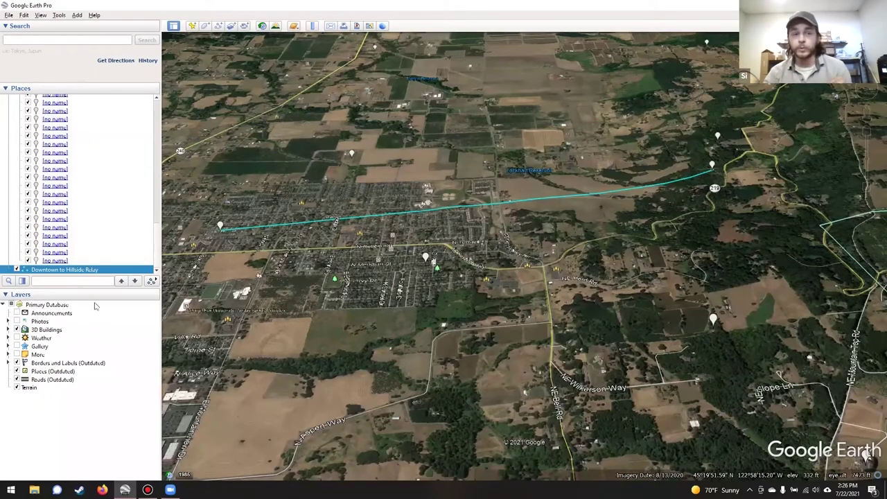
# - Show the elevation profile of the Downtown to Hillside Relay path
pyautogui.rightClick(104, 270)
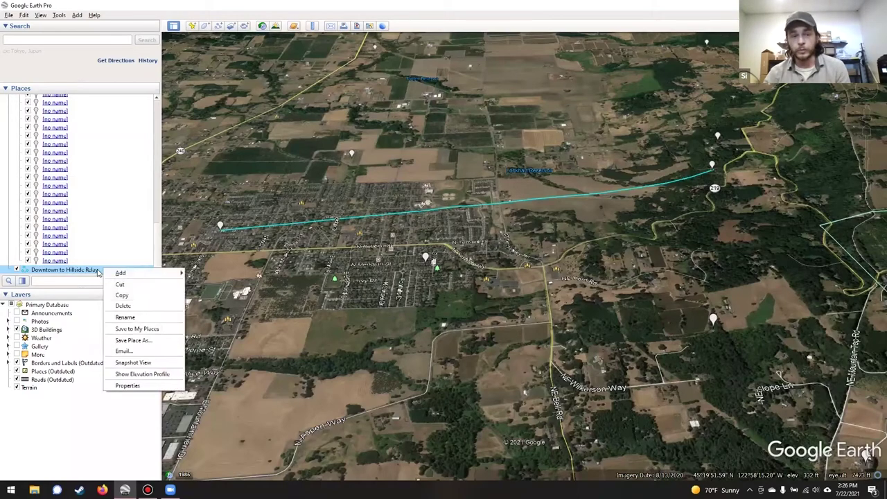
pyautogui.rightClick(357, 216)
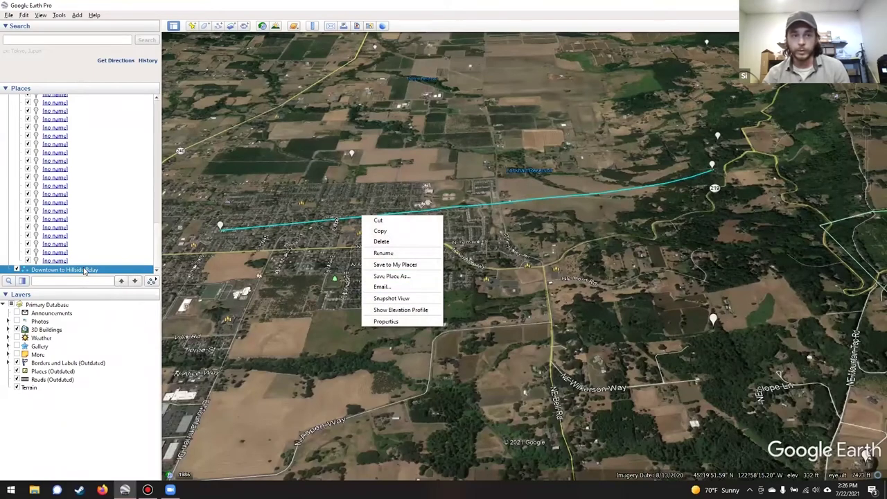
pyautogui.click(391, 311)
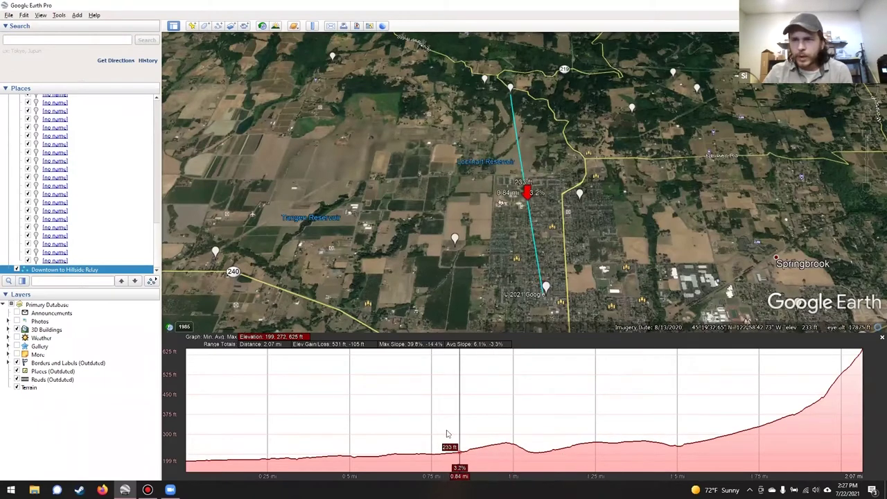
# - Examine the relay path's course over Newberg's terrain from several angles alongside its elevation profile, and close the profile
pyautogui.moveTo(567, 210); pyautogui.dragTo(559, 195)
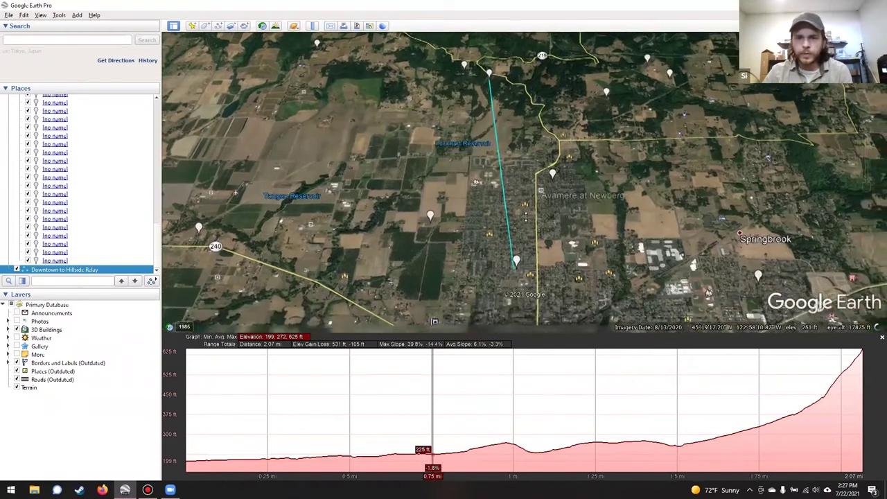
pyautogui.moveTo(559, 195)
pyautogui.mouseDown(button='middle')
pyautogui.moveTo(425, 262)
pyautogui.moveTo(428, 268)
pyautogui.mouseUp(button='middle')
pyautogui.moveTo(289, 475); pyautogui.dragTo(276, 466, button='middle')
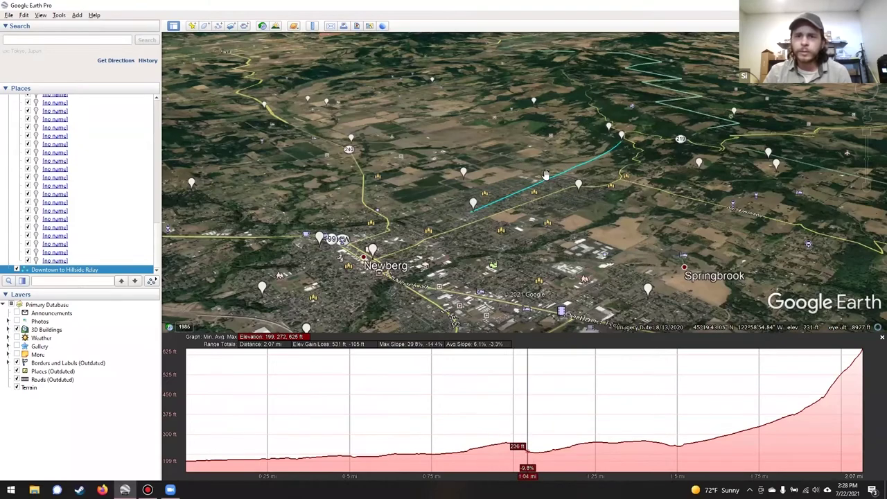
pyautogui.scroll(3, 555, 163)
pyautogui.scroll(5, 565, 161)
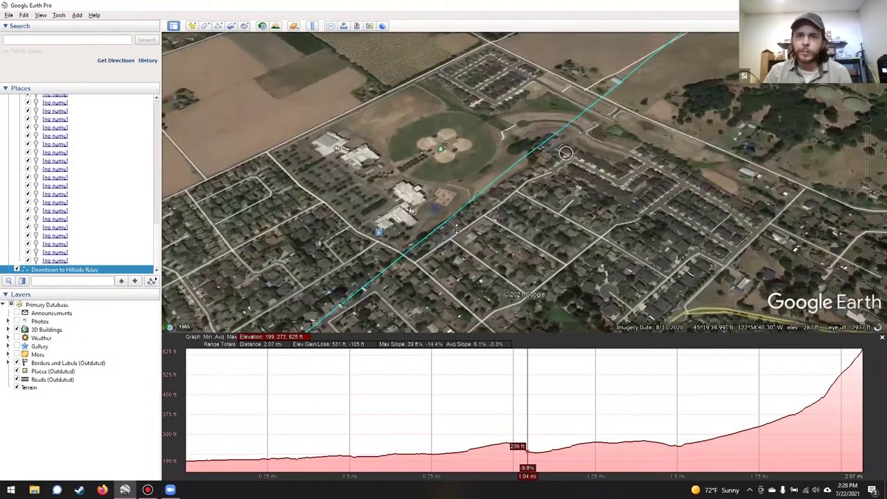
pyautogui.moveTo(463, 225); pyautogui.dragTo(478, 176, button='middle')
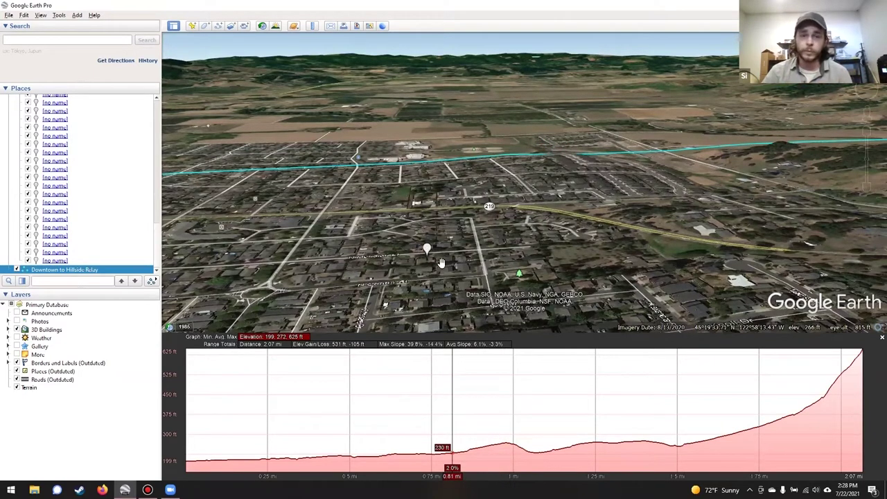
pyautogui.moveTo(541, 218); pyautogui.dragTo(563, 206)
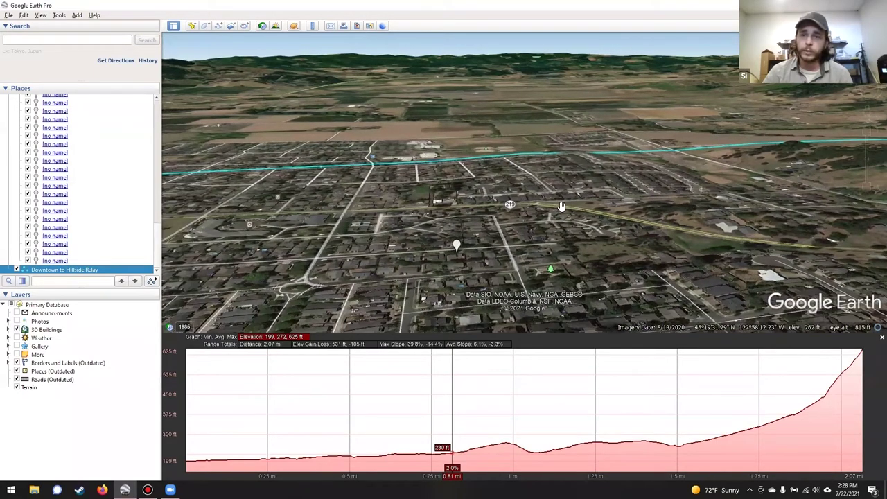
pyautogui.scroll(-3, 530, 246)
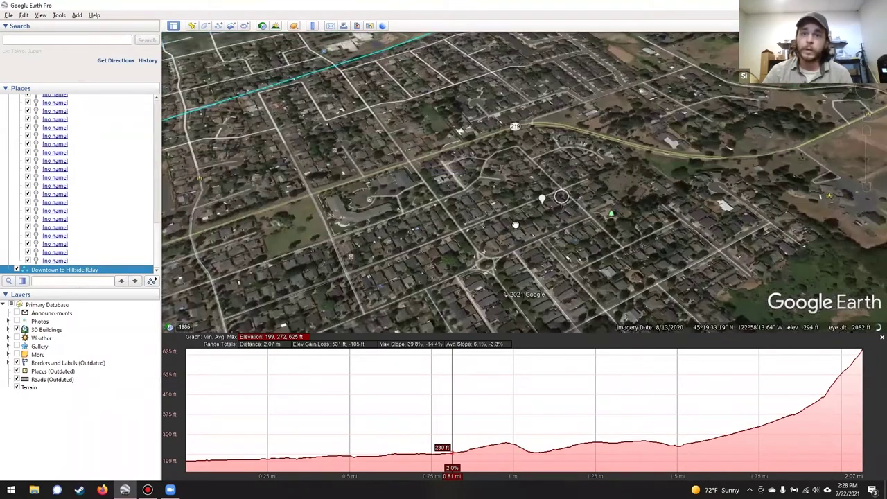
pyautogui.scroll(-4, 527, 259)
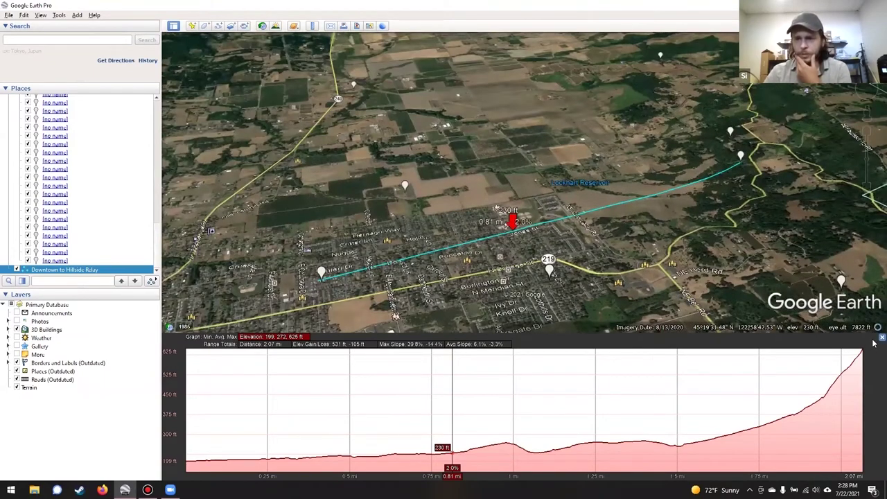
pyautogui.click(882, 338)
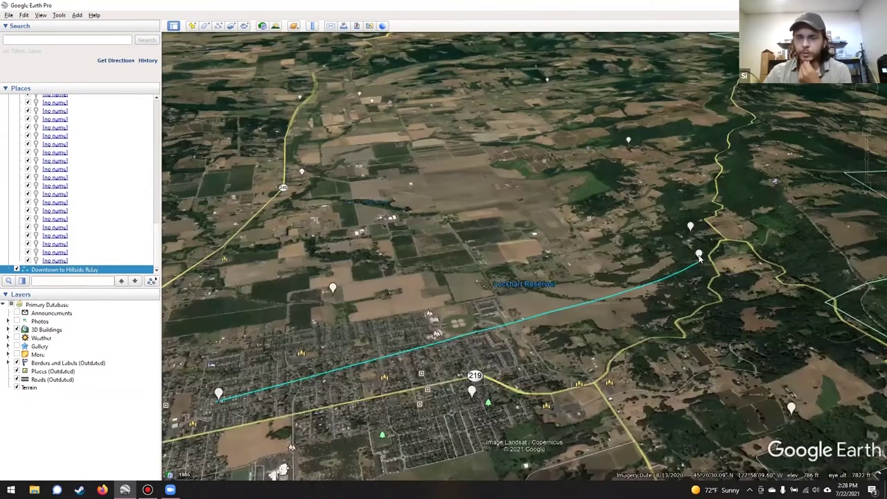
pyautogui.rightClick(699, 256)
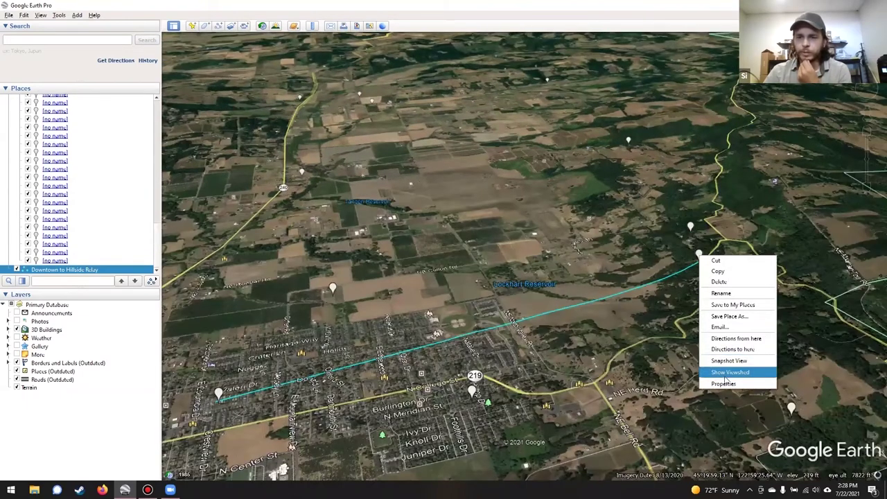
pyautogui.click(728, 373)
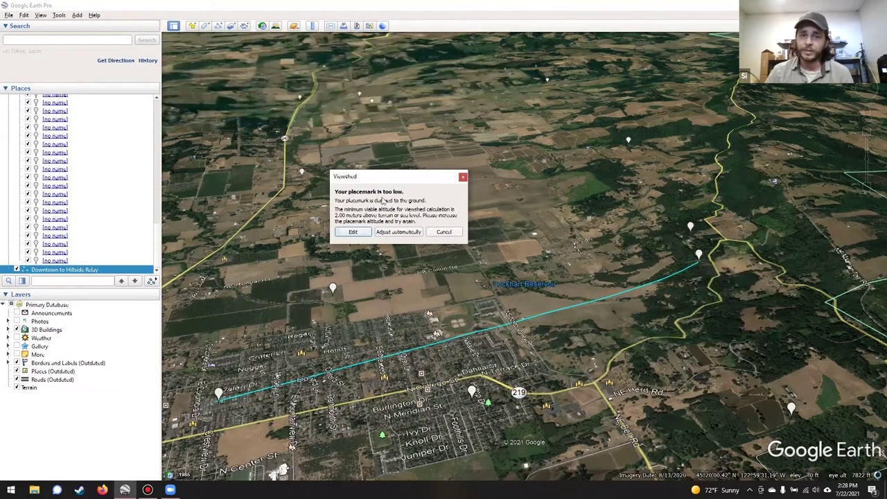
pyautogui.click(443, 232)
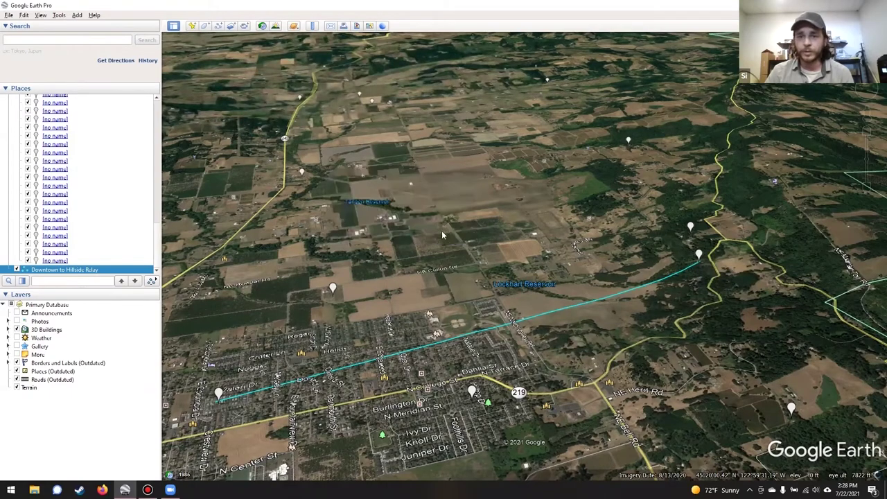
# - Raise the hillside placemark at the relay path's end to 20 m relative to ground and extend it to the ground
pyautogui.rightClick(698, 257)
pyautogui.click(721, 381)
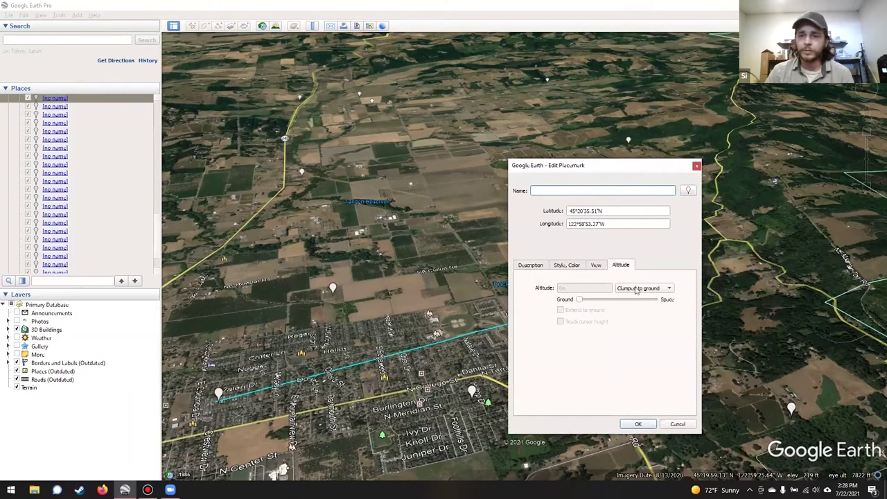
pyautogui.click(636, 289)
pyautogui.click(642, 308)
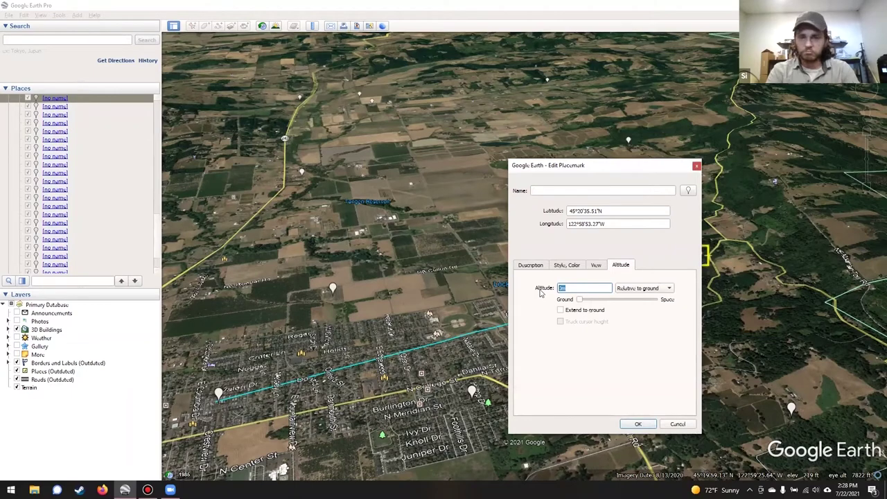
pyautogui.write('20m')
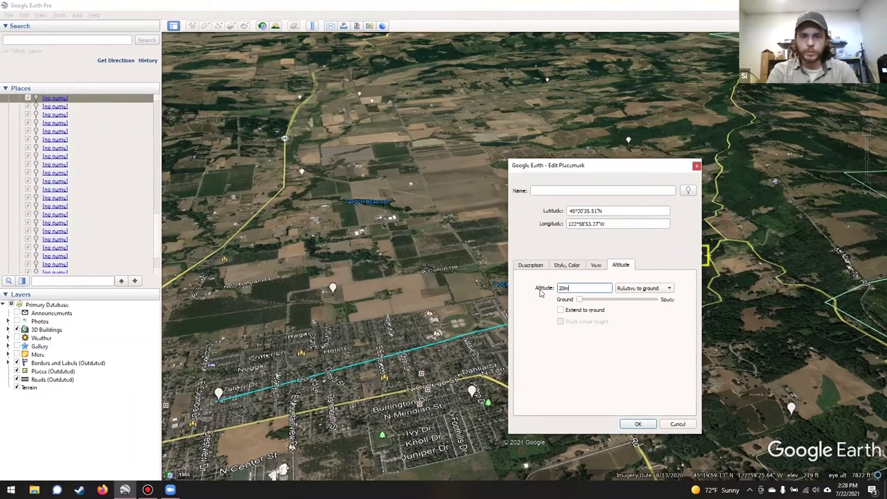
pyautogui.click(578, 310)
pyautogui.click(639, 425)
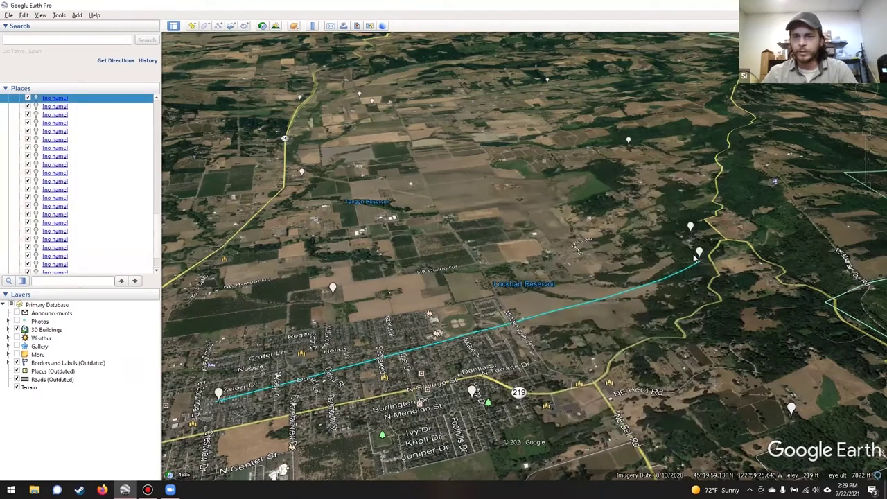
# - Show the viewshed of the raised hillside placemark and examine its coverage across Newberg and the surrounding farmland
pyautogui.rightClick(699, 254)
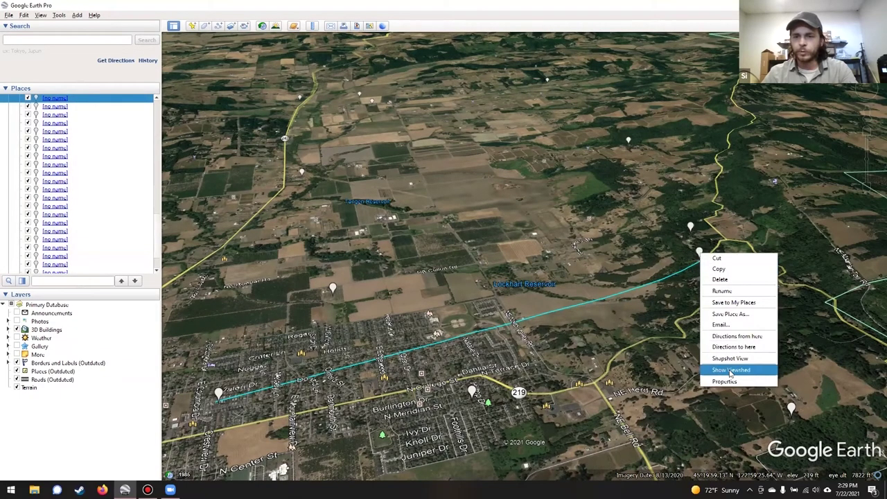
pyautogui.click(730, 371)
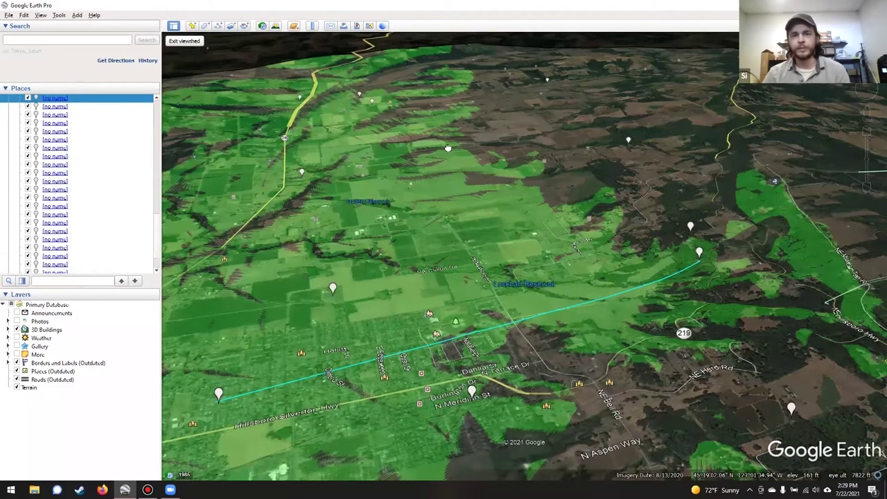
pyautogui.moveTo(460, 144); pyautogui.dragTo(477, 79)
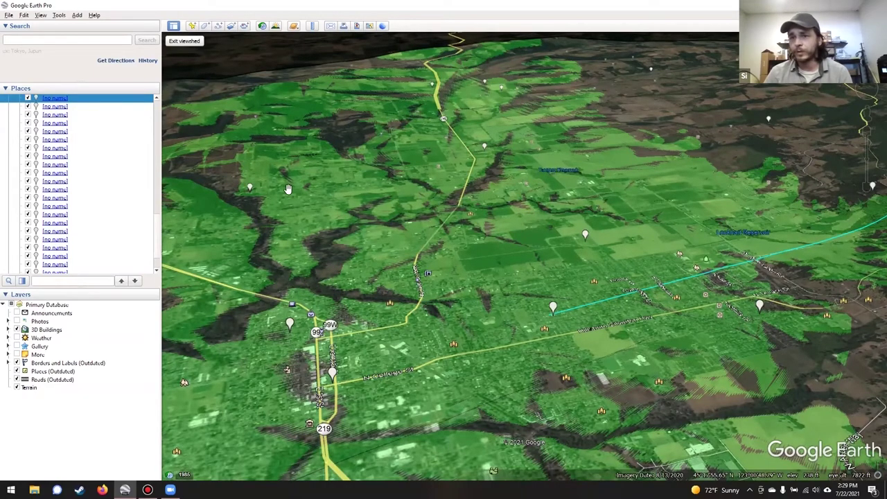
# - Examine the viewshed close up around the hillside placemark, along the relay path's end, Highway 219 and the neighboring ridge
pyautogui.moveTo(711, 204); pyautogui.dragTo(549, 269)
pyautogui.moveTo(655, 236); pyautogui.dragTo(531, 296)
pyautogui.moveTo(790, 269); pyautogui.dragTo(595, 296)
pyautogui.moveTo(596, 296); pyautogui.dragTo(571, 240, button='middle')
pyautogui.scroll(3, 601, 251)
pyautogui.scroll(2, 576, 257)
pyautogui.scroll(4, 453, 174)
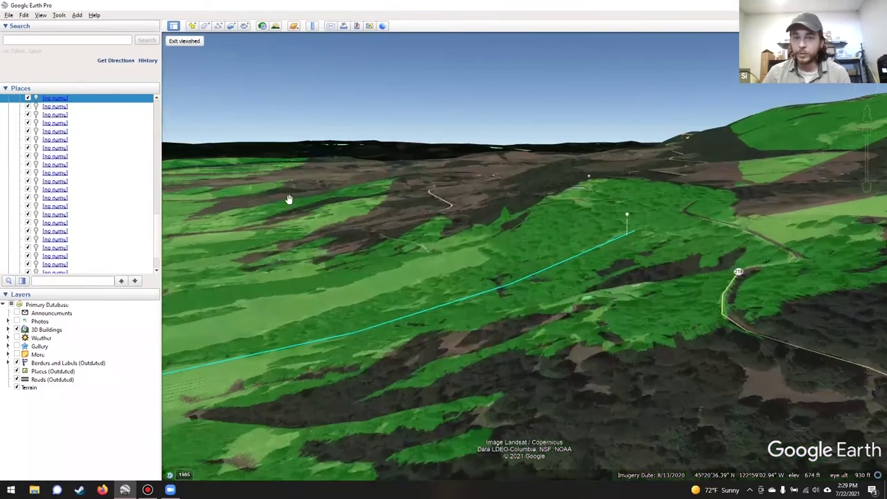
pyautogui.scroll(2, 595, 276)
pyautogui.moveTo(592, 264)
pyautogui.mouseDown(button='middle')
pyautogui.moveTo(466, 268)
pyautogui.moveTo(456, 251)
pyautogui.mouseUp(button='middle')
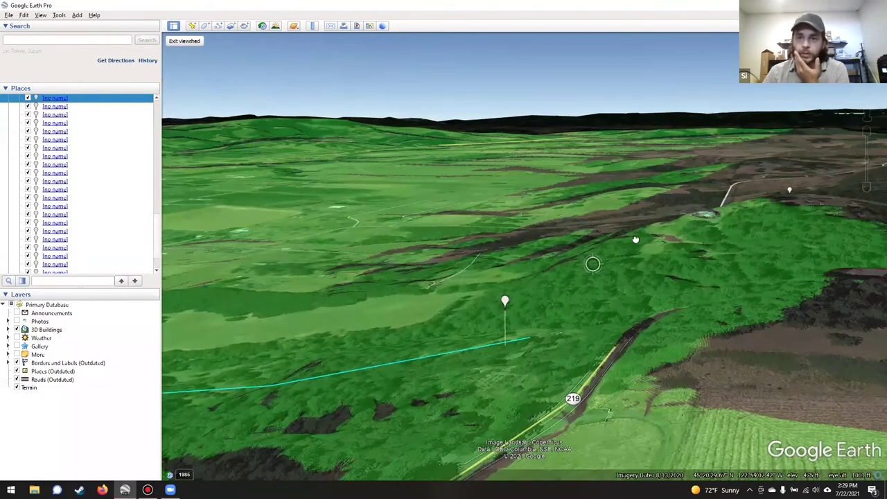
# - Examine the viewshed's coverage beyond the neighboring ridge, around the farmland placemarks and across the wider Newberg area, and exit the viewshed
pyautogui.moveTo(550, 274); pyautogui.dragTo(446, 327, button='middle')
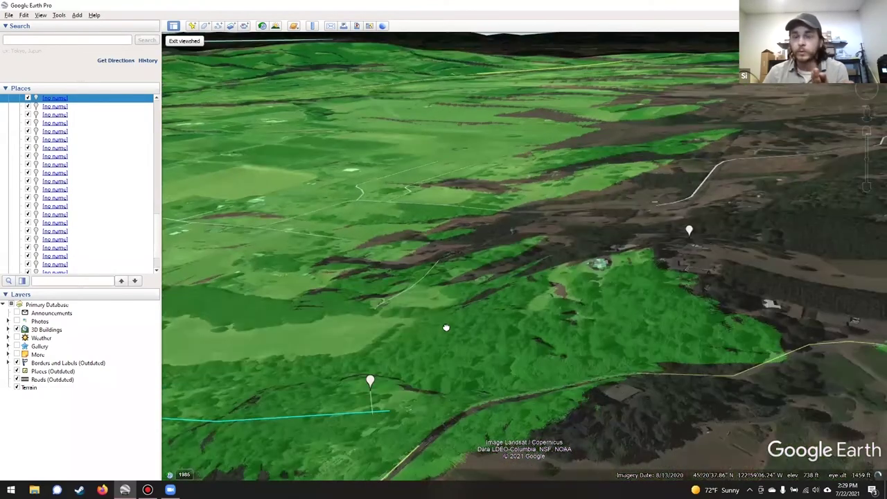
pyautogui.moveTo(657, 270); pyautogui.dragTo(499, 307)
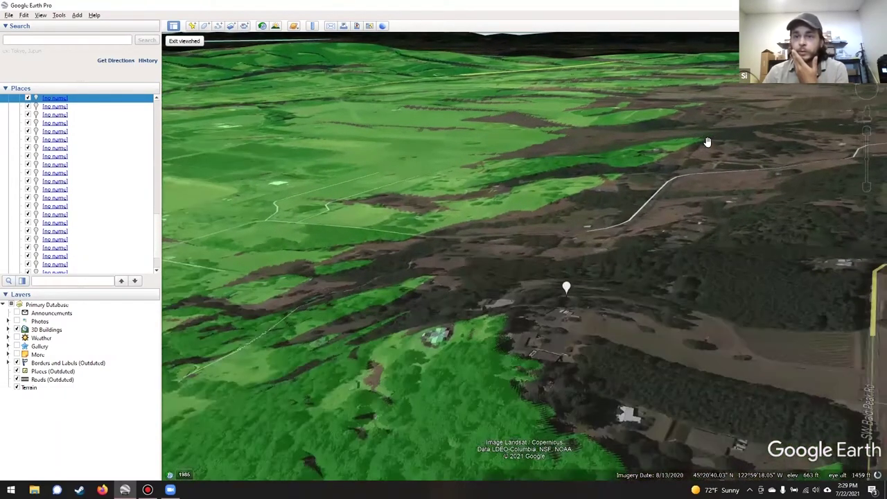
pyautogui.moveTo(708, 142); pyautogui.dragTo(506, 269)
pyautogui.scroll(-5, 704, 133)
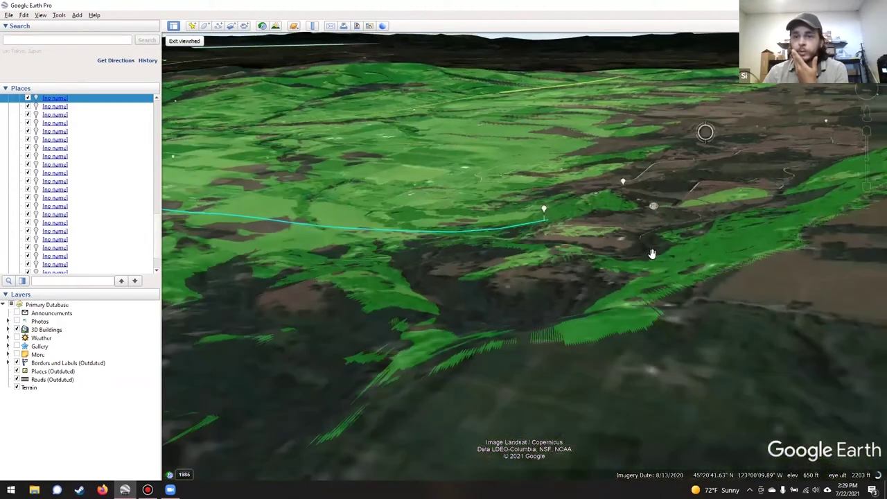
pyautogui.moveTo(673, 280); pyautogui.dragTo(650, 162, button='middle')
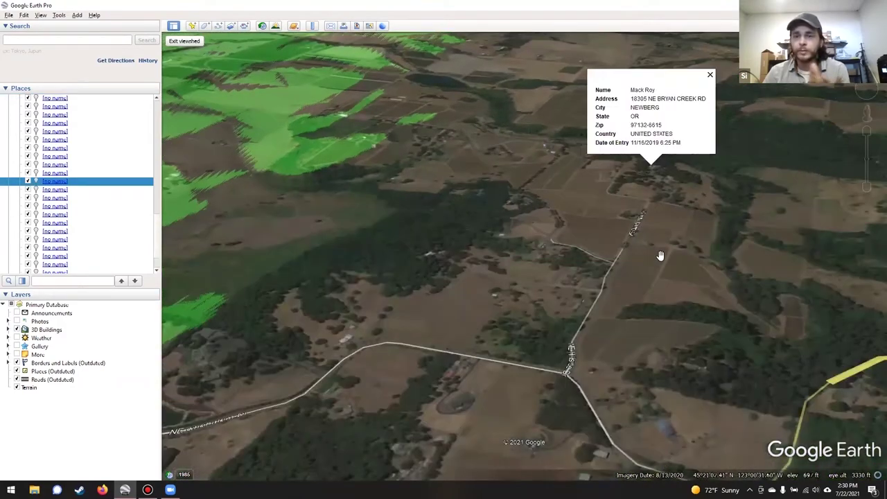
pyautogui.moveTo(654, 262); pyautogui.dragTo(637, 275)
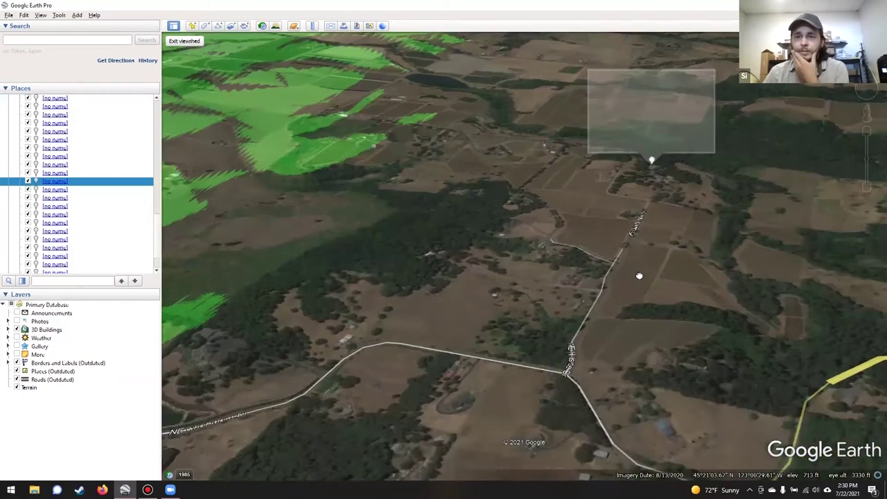
pyautogui.scroll(-3, 637, 275)
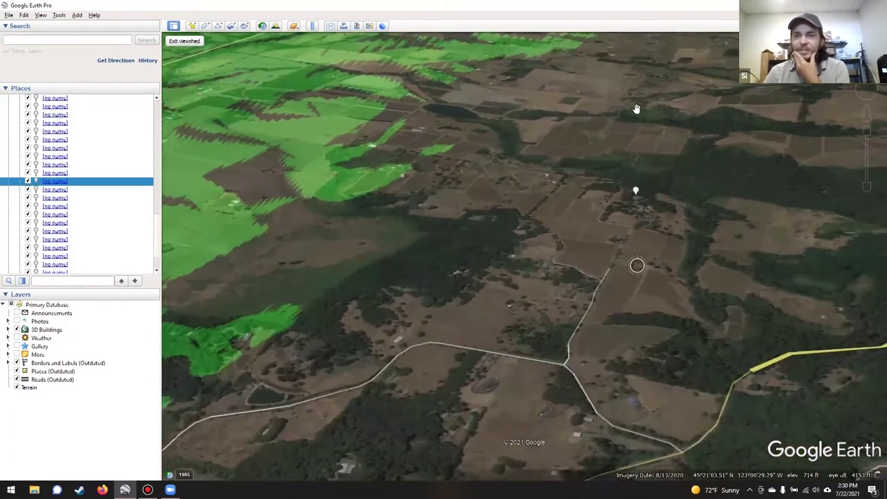
pyautogui.scroll(-5, 556, 274)
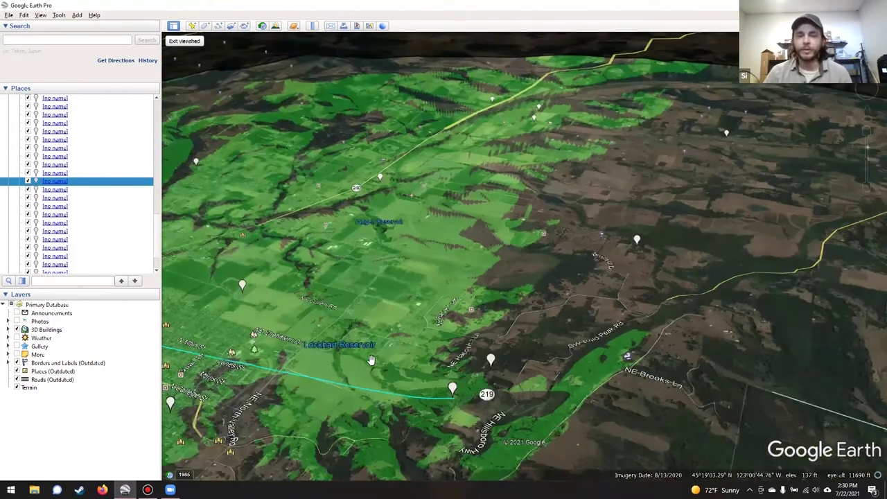
pyautogui.moveTo(556, 256); pyautogui.dragTo(572, 251)
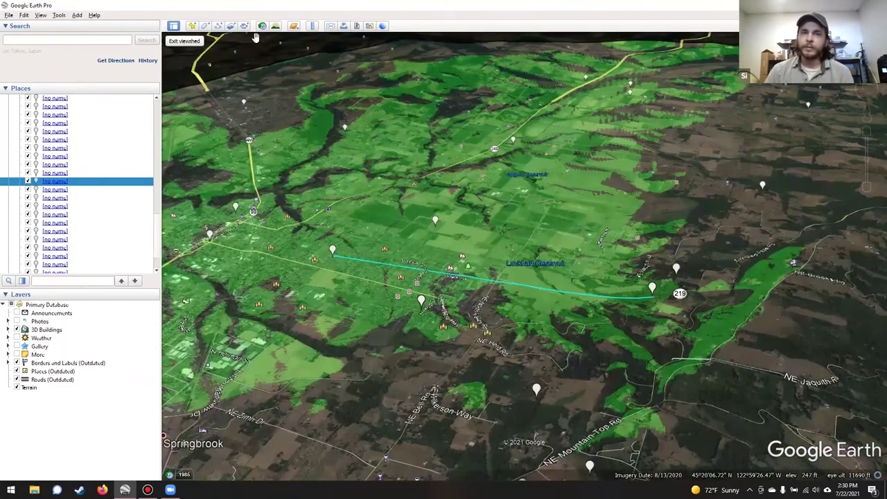
pyautogui.click(184, 42)
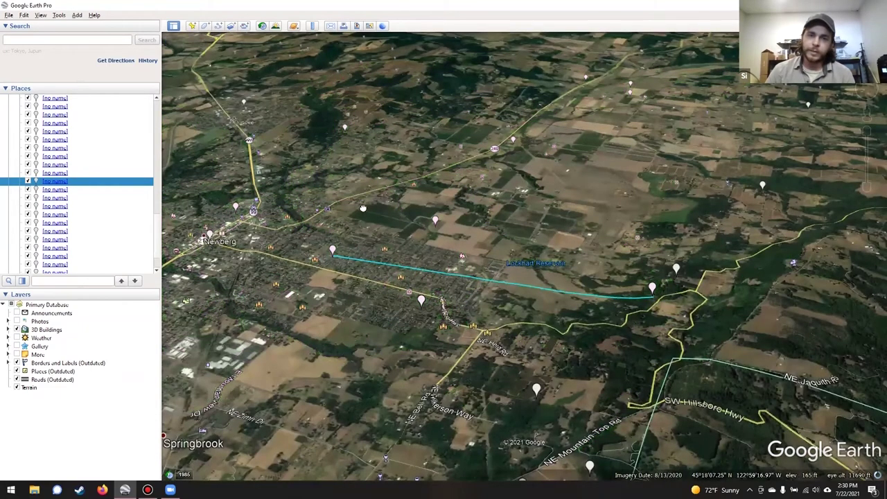
pyautogui.moveTo(362, 208); pyautogui.dragTo(364, 207)
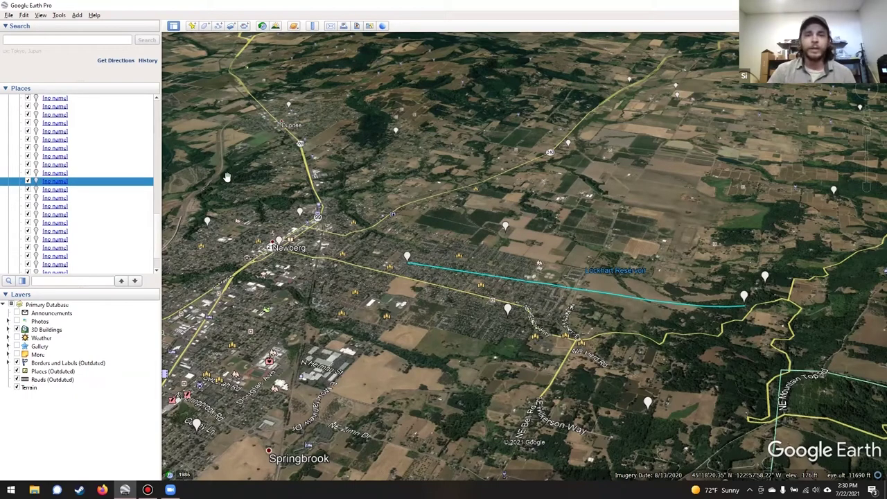
# - Start the description of the downtown placemark at the relay path's Newberg end with "GBE-60-LR PTP TO Hillside Relay"
pyautogui.rightClick(407, 258)
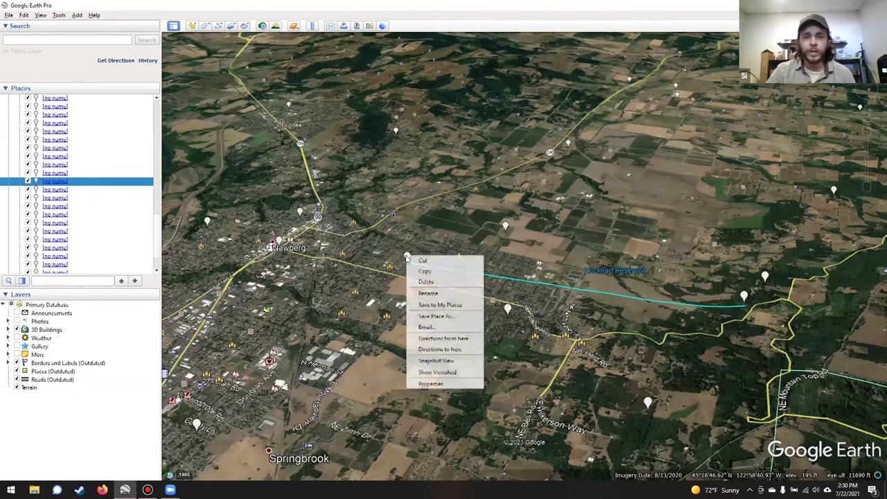
pyautogui.click(432, 384)
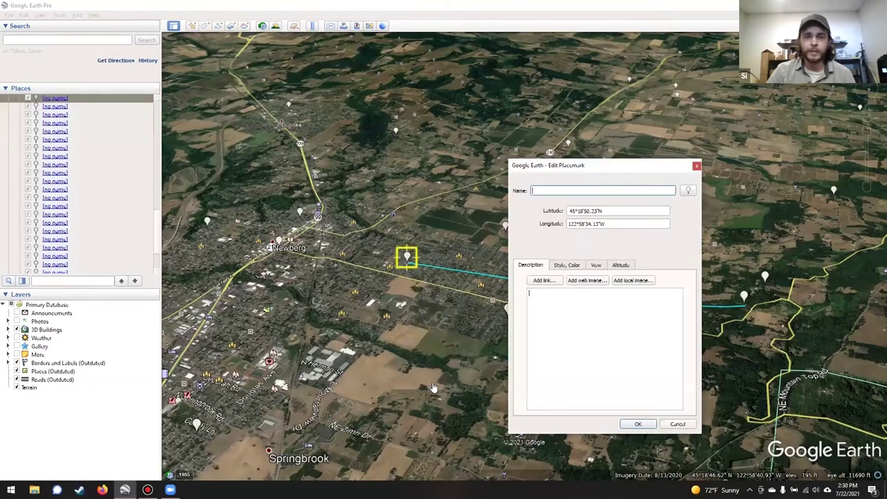
pyautogui.click(562, 301)
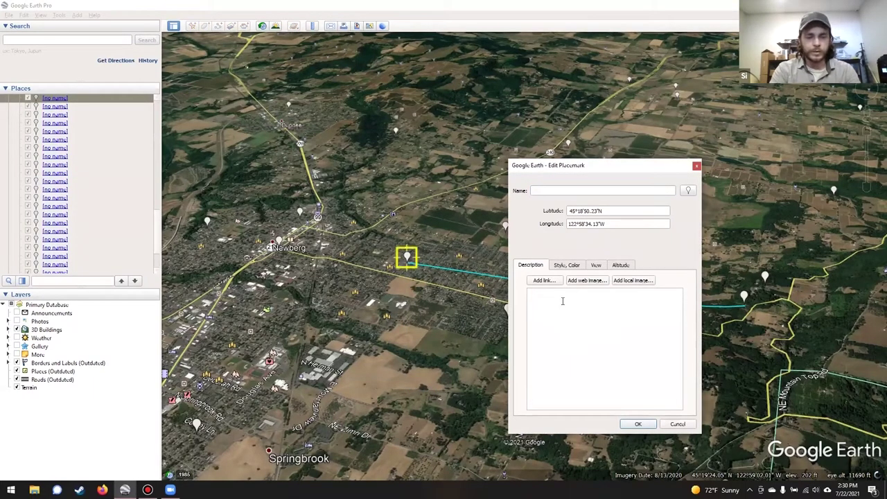
pyautogui.write('GBE-LR-')
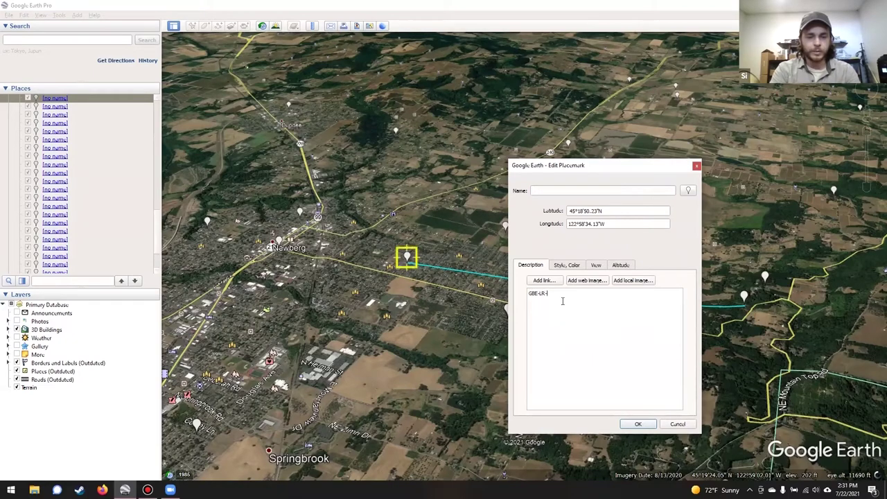
pyautogui.write('60')
pyautogui.press('BackSpace')
pyautogui.press('BackSpace')
pyautogui.press('BackSpace')
pyautogui.press('BackSpace')
pyautogui.press('BackSpace')
pyautogui.write('6')
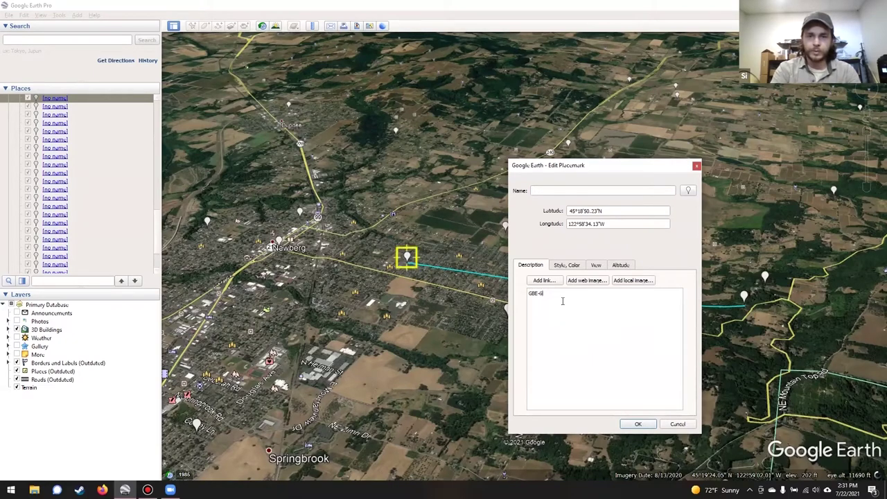
pyautogui.write('0-LR PTP TO ')
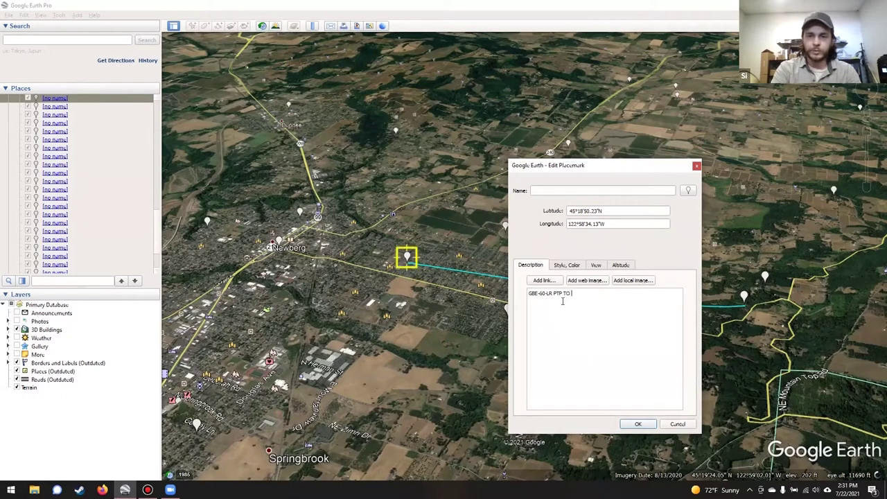
pyautogui.write('Hillside Rd')
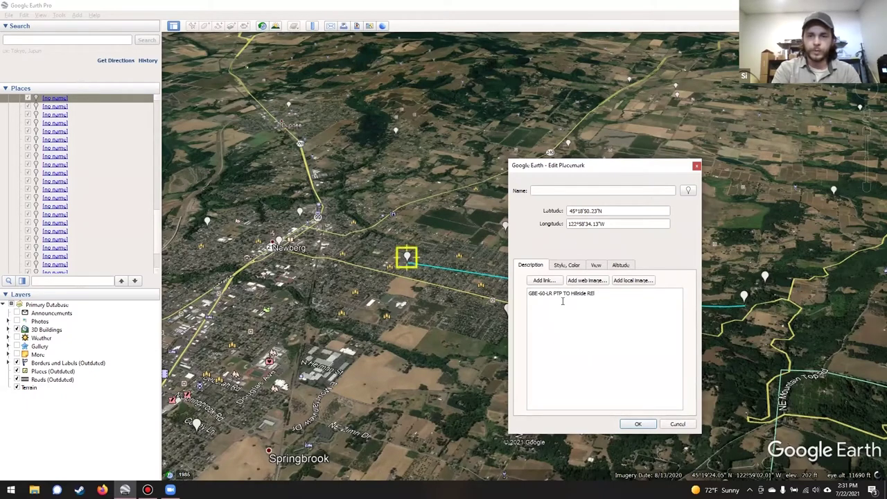
pyautogui.press('BackSpace')
pyautogui.write('elay')
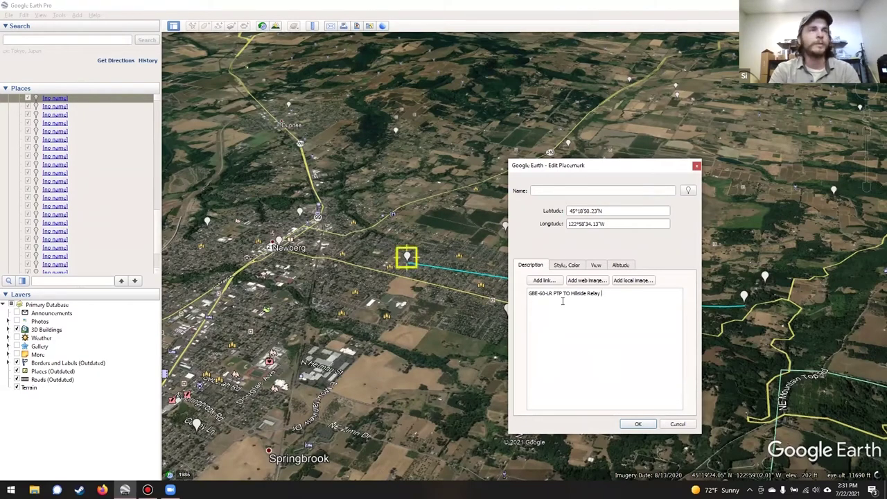
# - Add the frequency and channel width "63800mHz @ 12300mHz" to the downtown placemark's description and save the placemark
pyautogui.write('63')
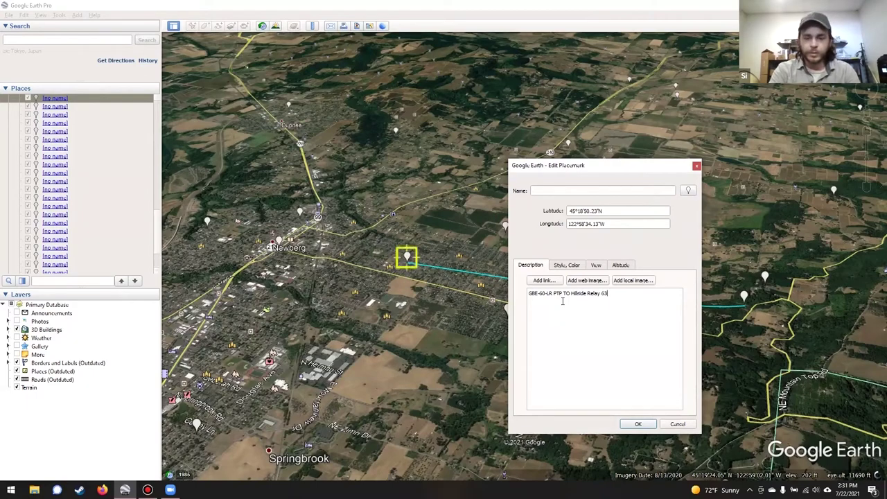
pyautogui.write('800,')
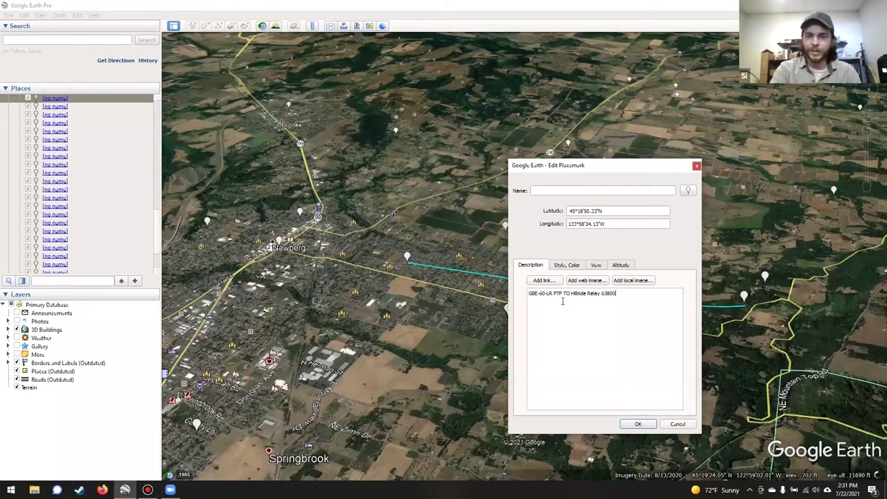
pyautogui.write('Hz')
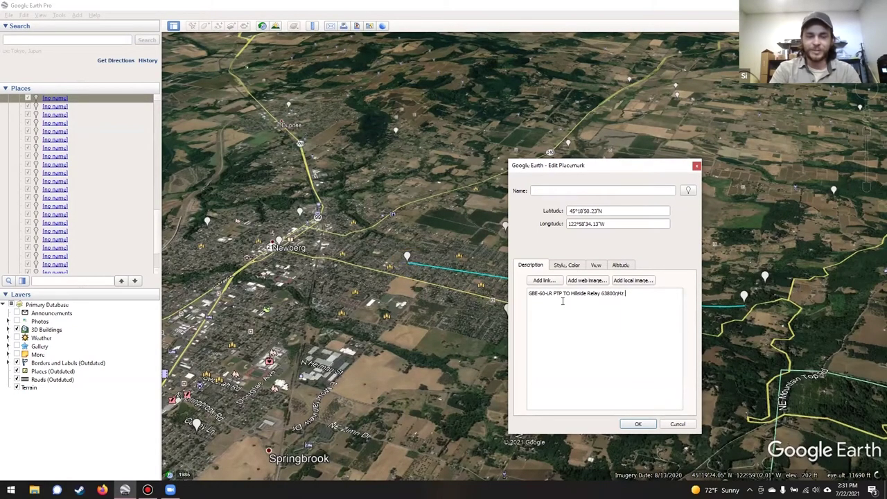
pyautogui.write(' @ 12000')
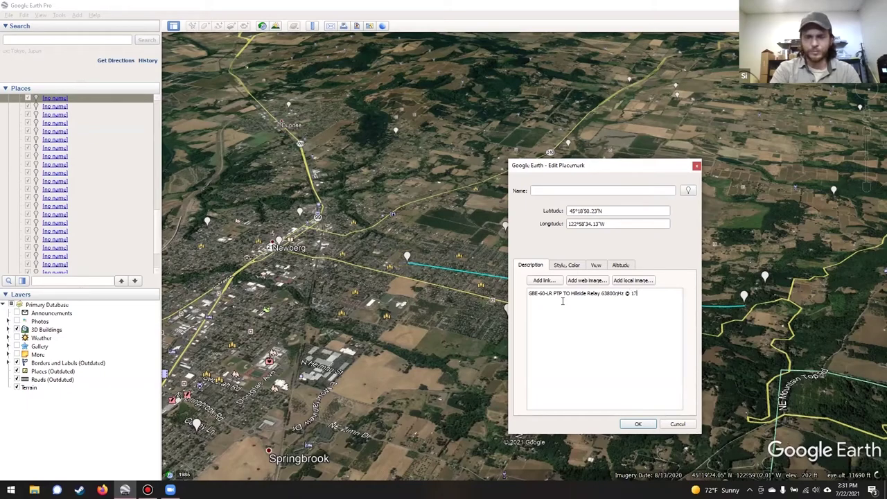
pyautogui.press('BackSpace')
pyautogui.press('BackSpace')
pyautogui.press('BackSpace')
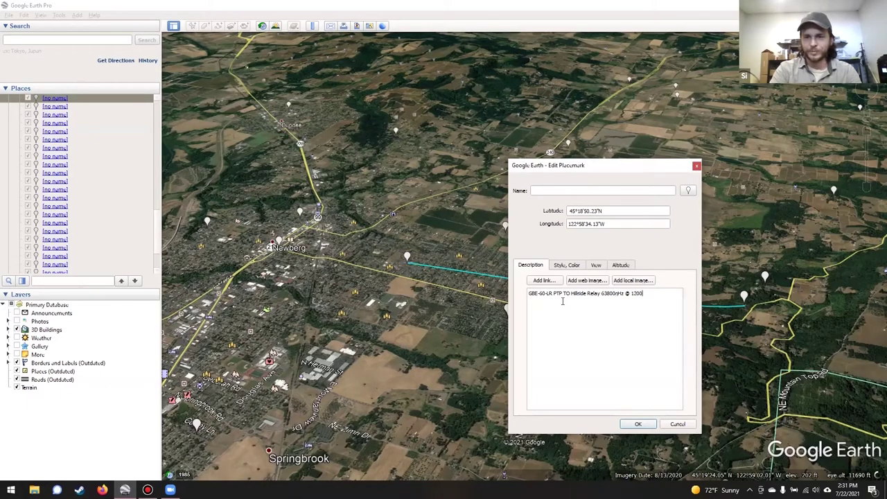
pyautogui.write('304')
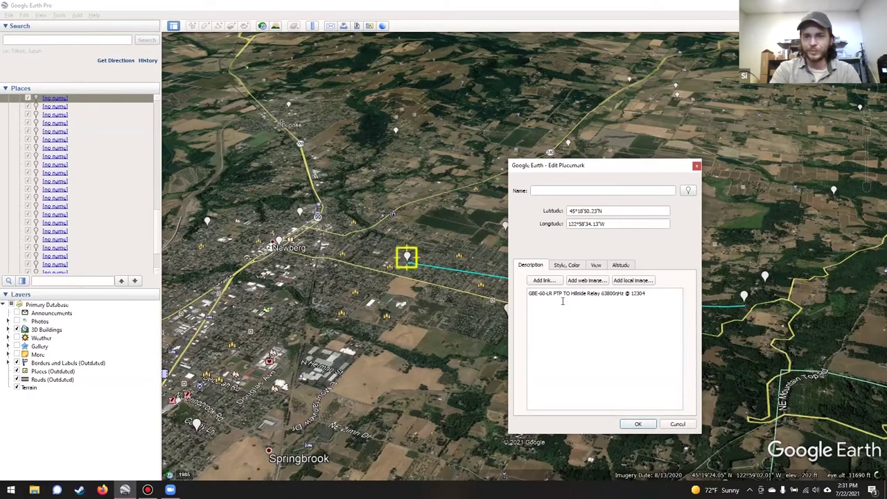
pyautogui.press('BackSpace')
pyautogui.write('0')
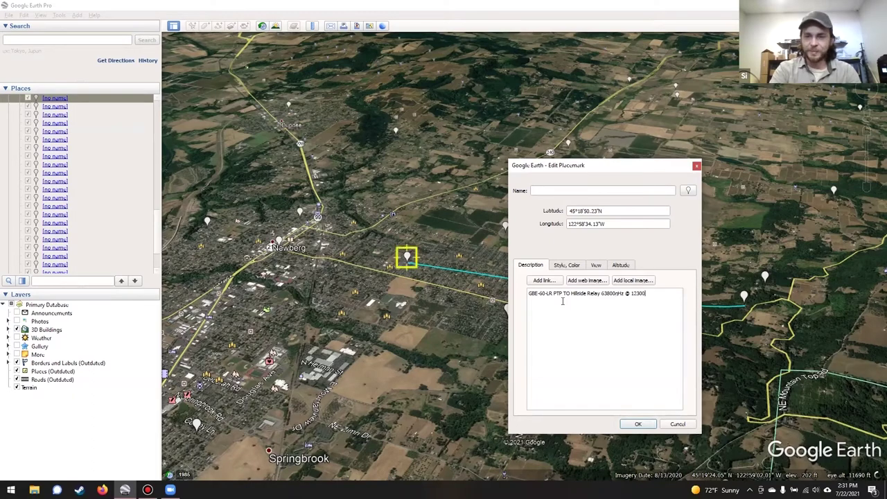
pyautogui.write('MHz')
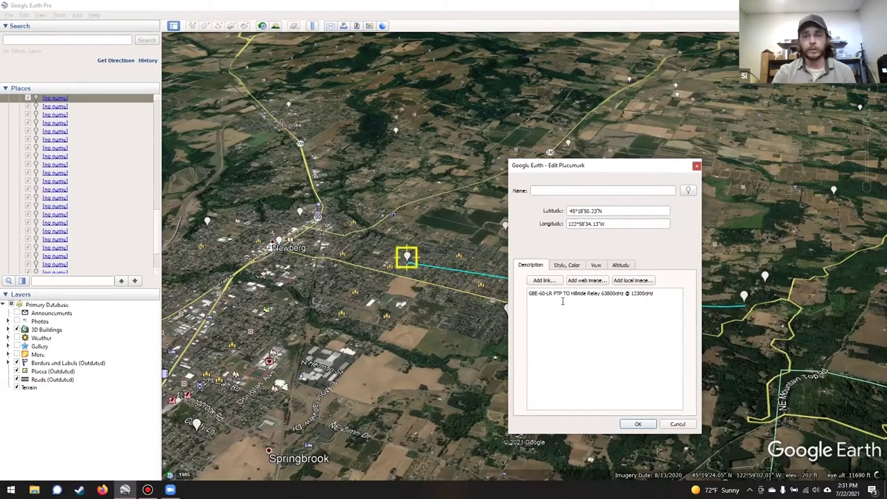
pyautogui.click(637, 424)
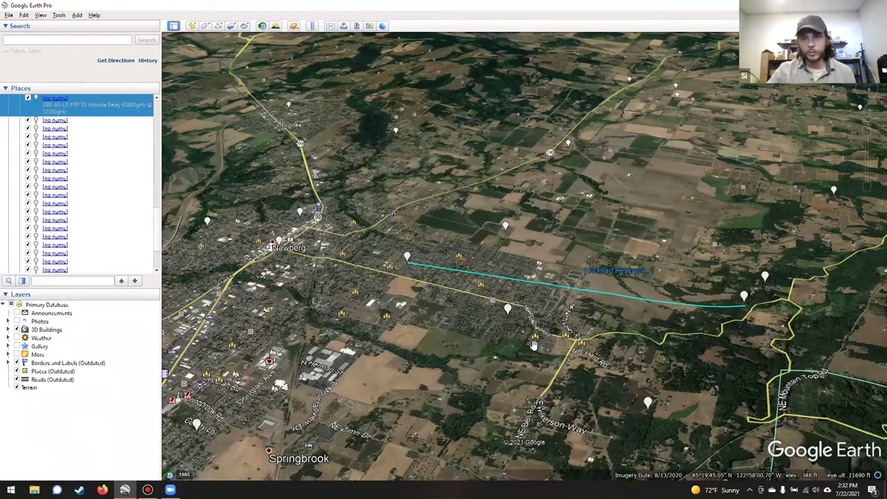
# - Examine the spread of the subscriber placemarks from Newberg out to McMinnville, Hillsboro, Portland and the coast
pyautogui.scroll(-1, 404, 318)
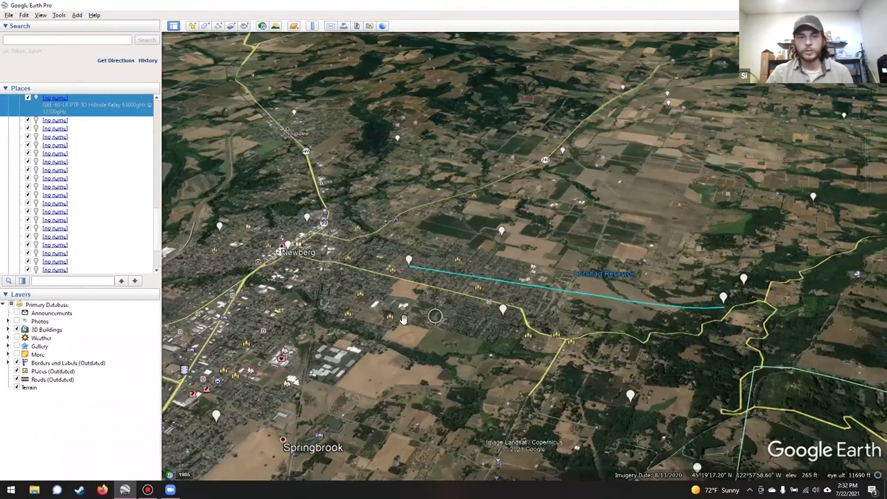
pyautogui.scroll(-2, 403, 319)
pyautogui.scroll(-2, 409, 325)
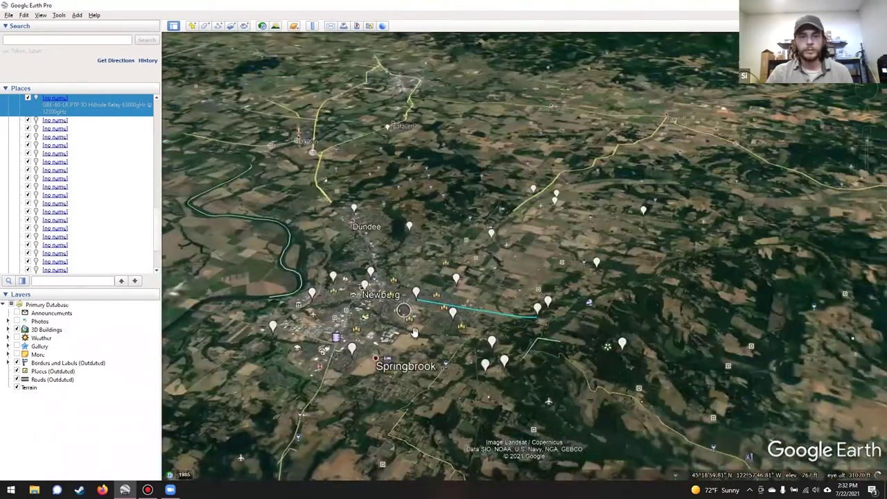
pyautogui.scroll(-3, 414, 332)
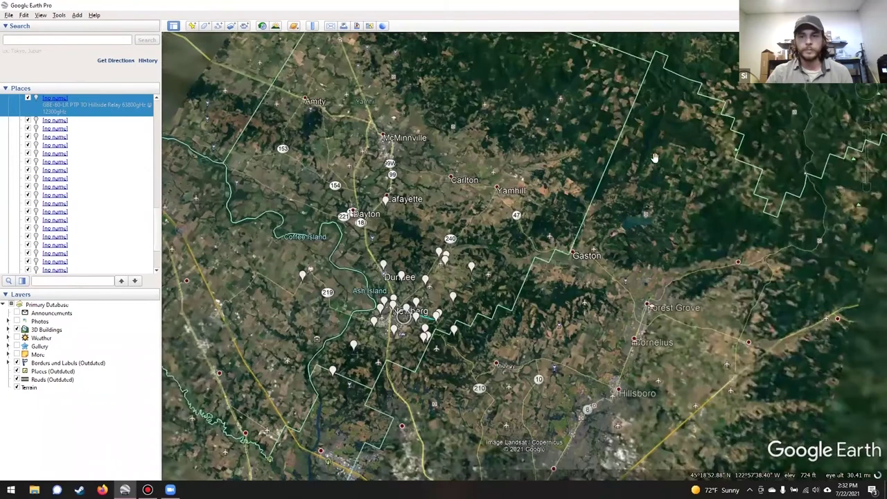
pyautogui.scroll(-3, 415, 328)
pyautogui.scroll(-2, 414, 329)
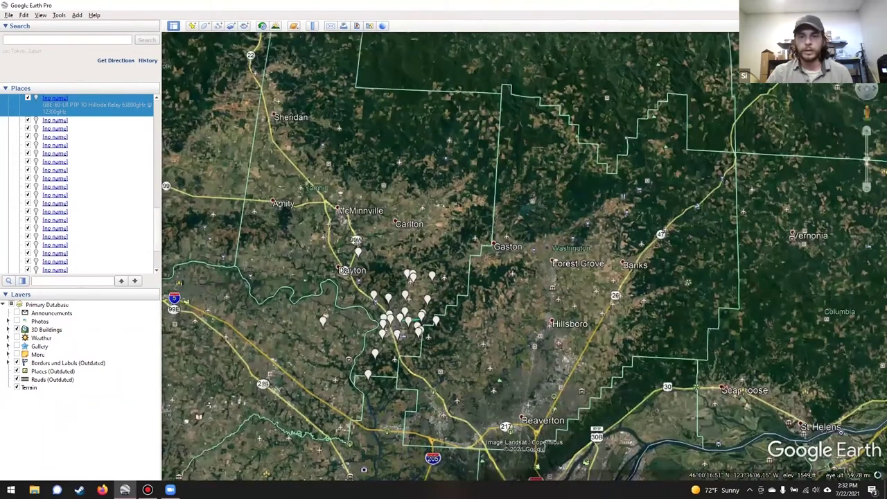
pyautogui.press('n')
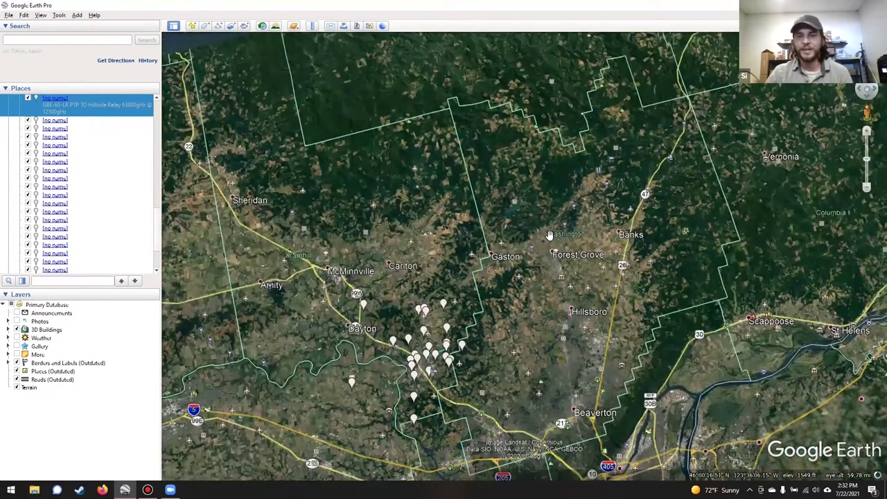
pyautogui.scroll(-3, 559, 263)
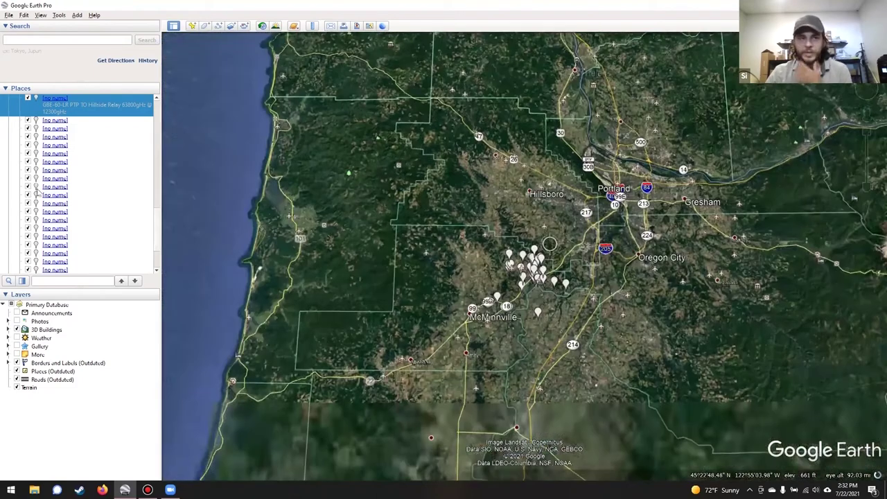
# - Hide the Example Subscriber List Newberg.csv placemarks on the map and collapse their list under Temporary Places
pyautogui.scroll(7, 29, 218)
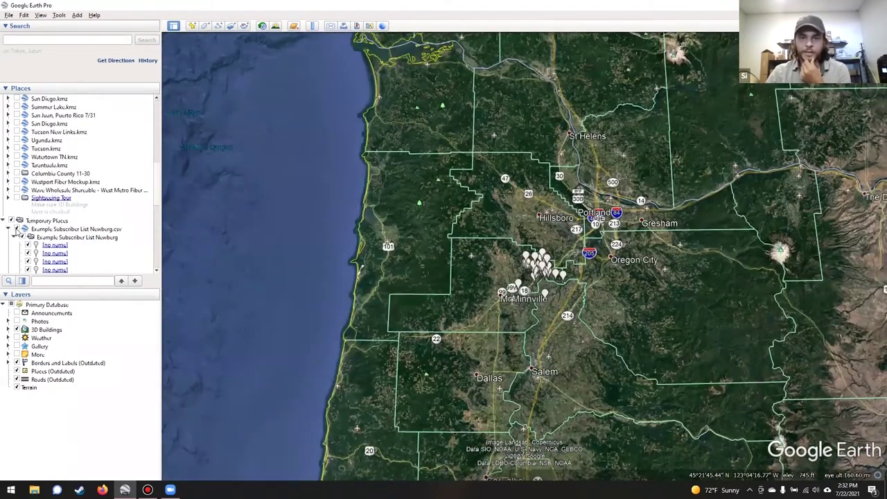
pyautogui.click(17, 228)
pyautogui.click(8, 229)
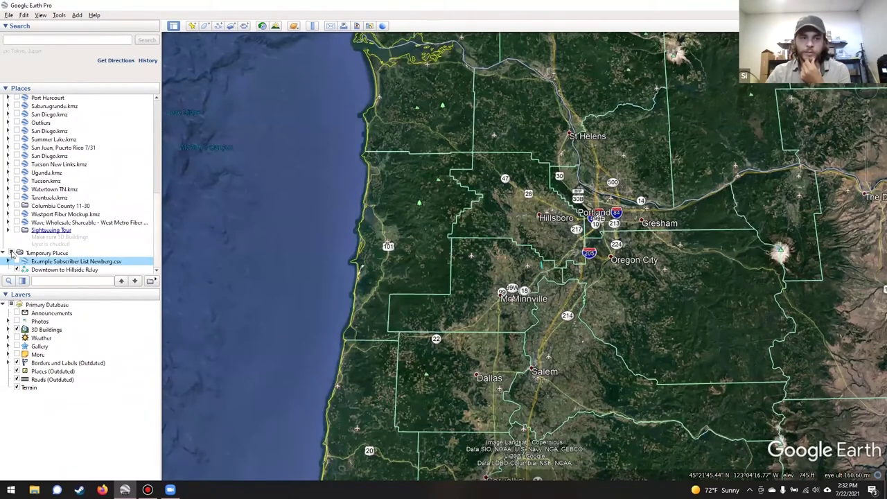
# - Hide all Temporary Places content on the map and collapse the folder
pyautogui.click(12, 253)
pyautogui.click(3, 253)
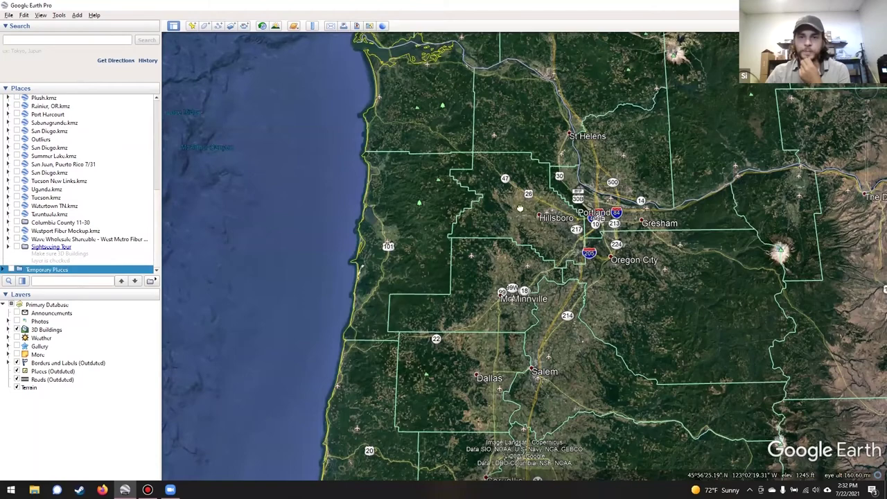
# - Examine the town of Rainier on the Columbia River south of Longview from above
pyautogui.moveTo(520, 208); pyautogui.dragTo(495, 278)
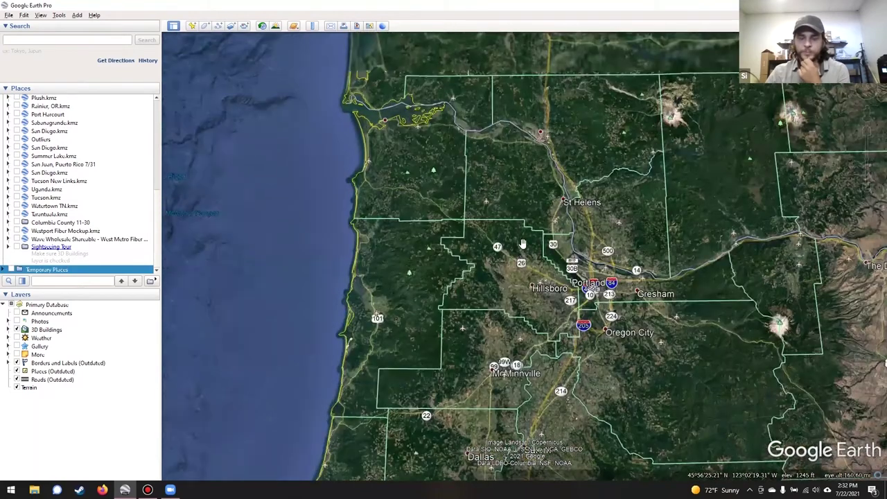
pyautogui.scroll(2, 523, 244)
pyautogui.scroll(3, 504, 215)
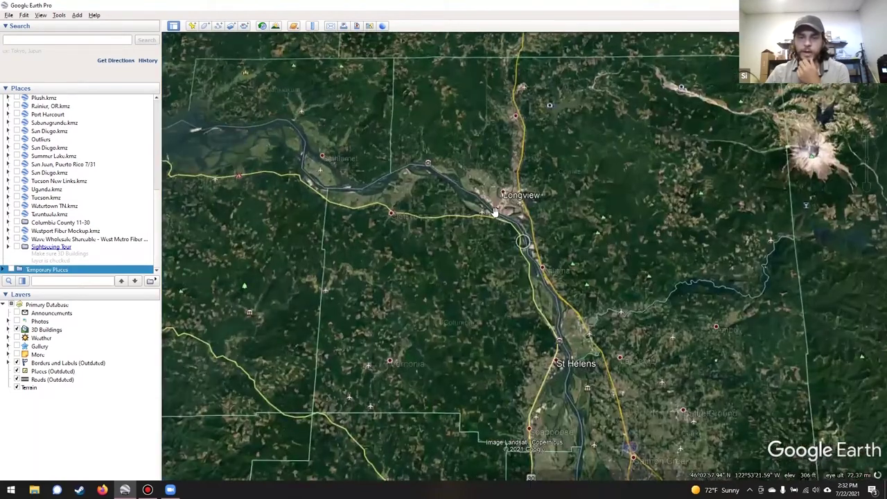
pyautogui.scroll(3, 495, 210)
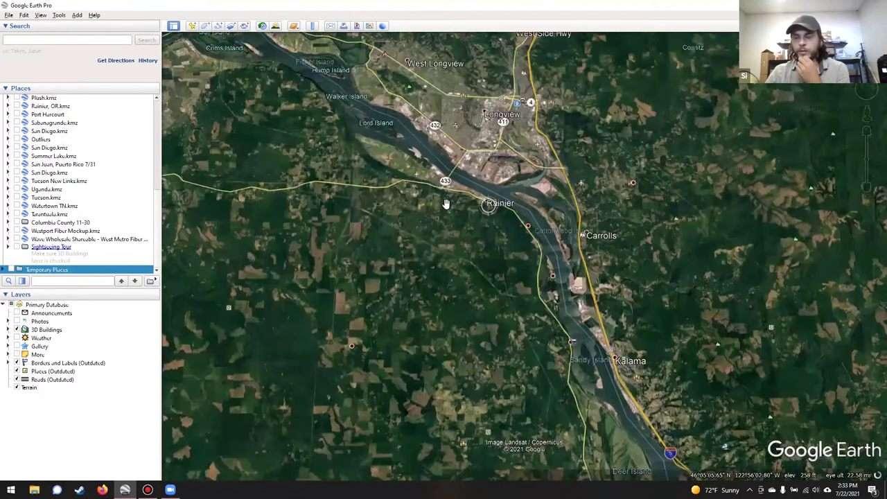
pyautogui.scroll(3, 446, 204)
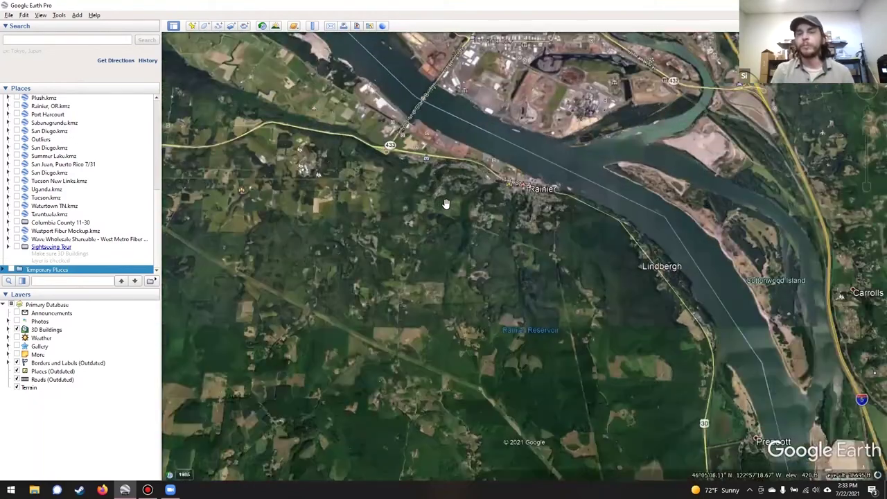
pyautogui.scroll(3, 516, 193)
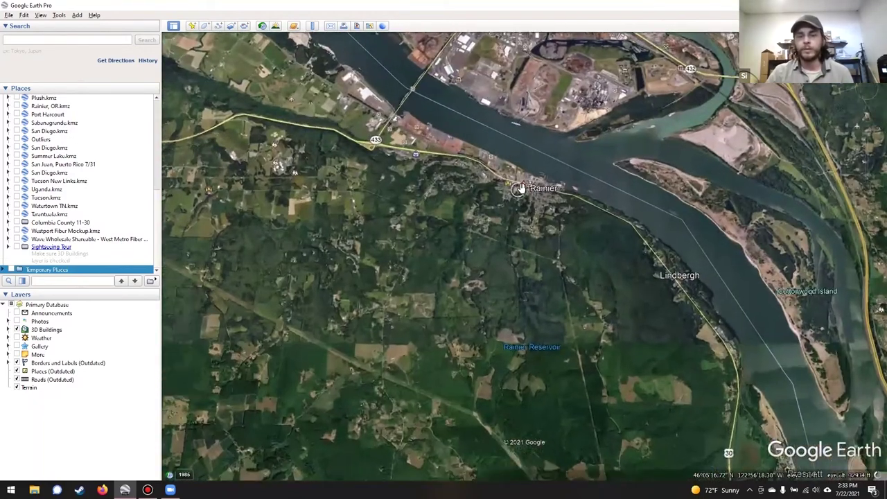
pyautogui.scroll(3, 523, 192)
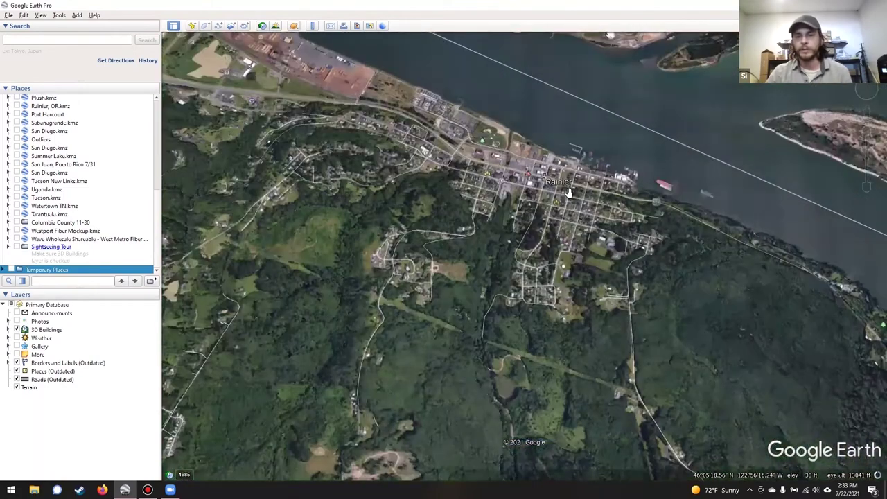
pyautogui.scroll(2, 552, 187)
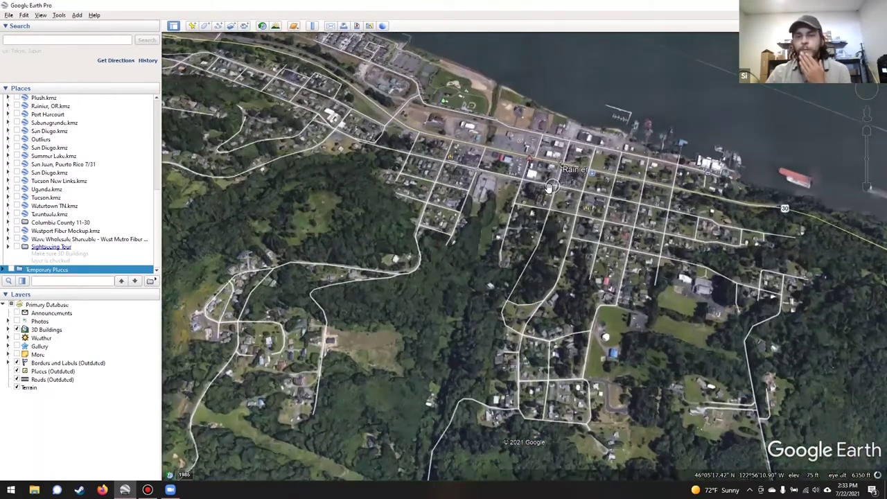
pyautogui.scroll(1, 561, 153)
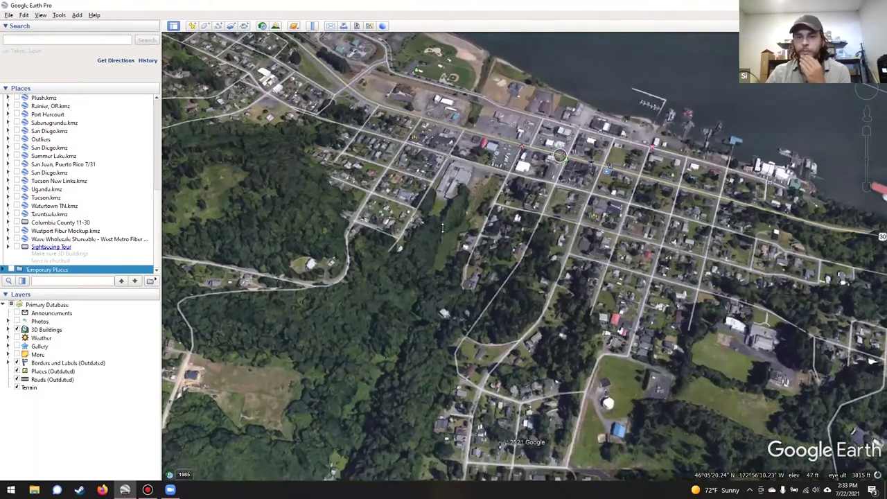
# - Examine the 3D buildings of downtown Rainier between the waterfront and Highway 30 at an oblique angle
pyautogui.moveTo(286, 250); pyautogui.dragTo(525, 270, button='middle')
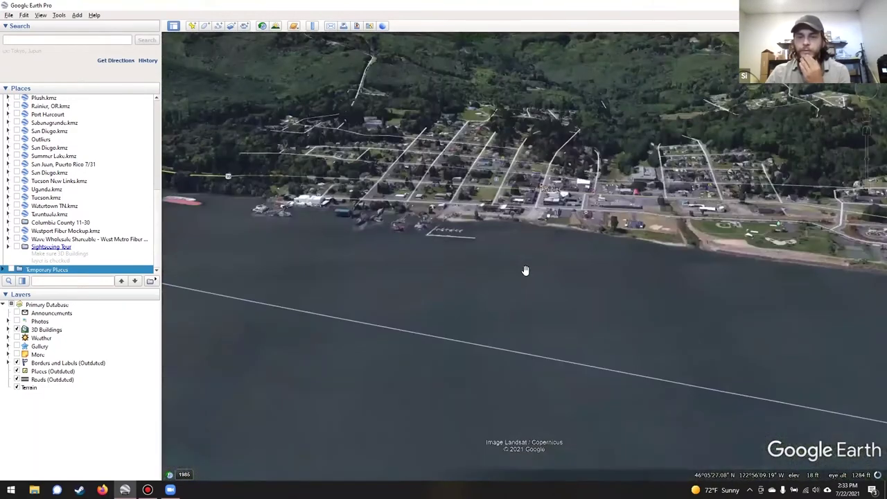
pyautogui.moveTo(586, 221); pyautogui.dragTo(533, 272)
pyautogui.scroll(2, 532, 270)
pyautogui.scroll(3, 520, 263)
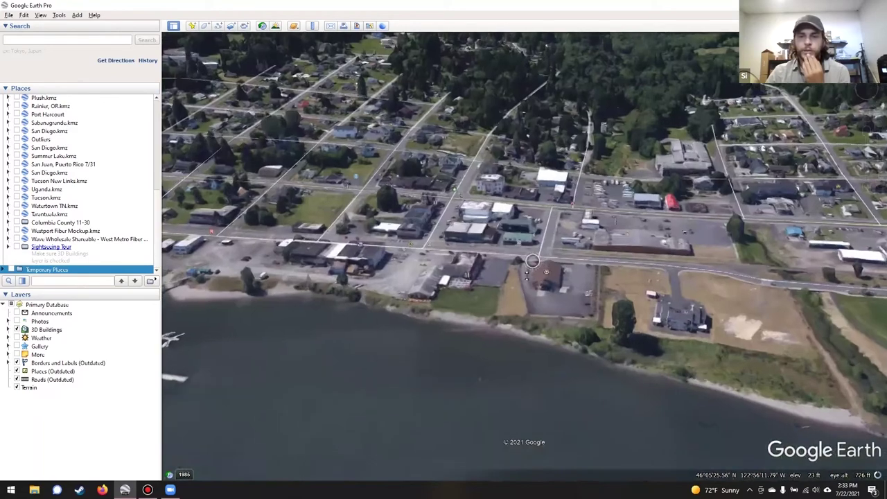
pyautogui.scroll(2, 510, 242)
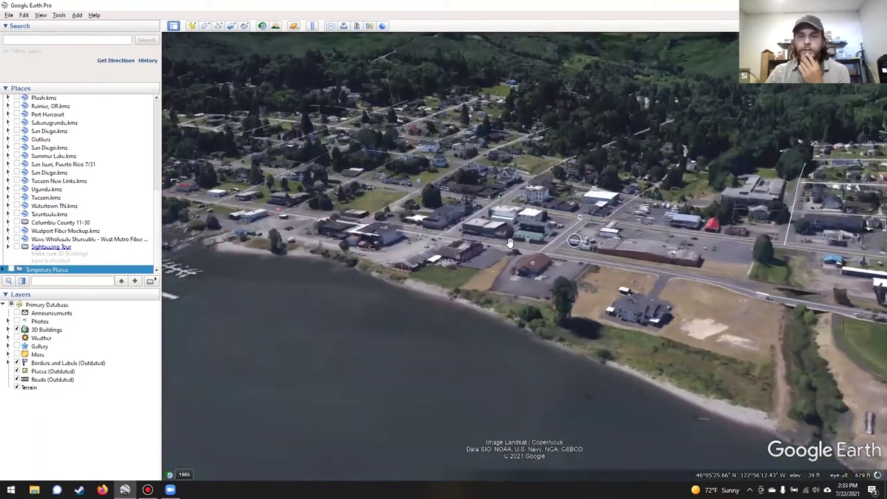
pyautogui.scroll(3, 510, 246)
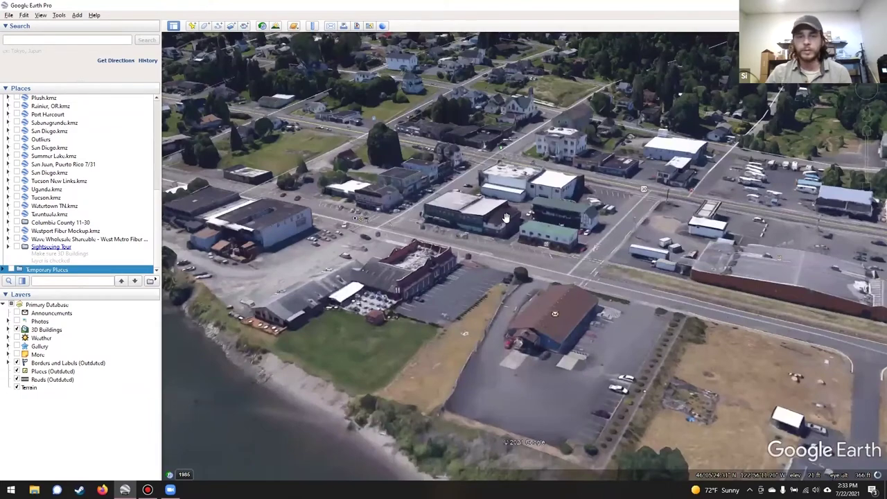
pyautogui.moveTo(518, 256); pyautogui.dragTo(507, 287)
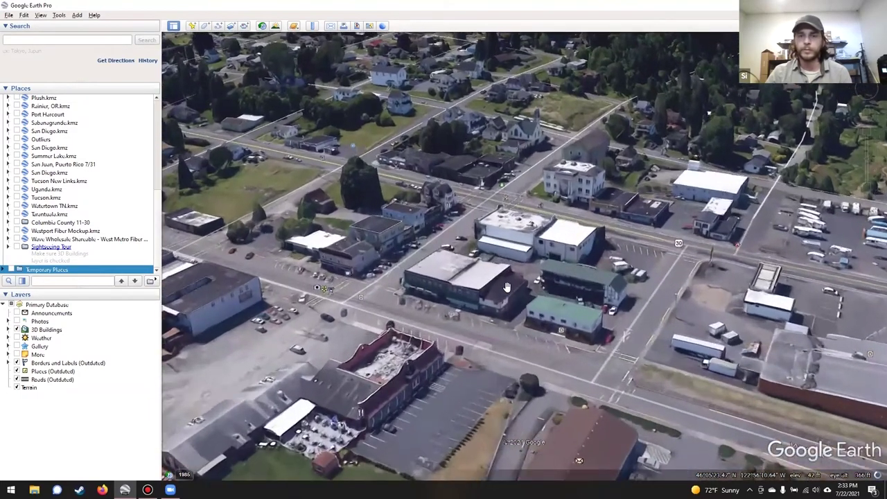
pyautogui.moveTo(579, 279); pyautogui.dragTo(559, 279)
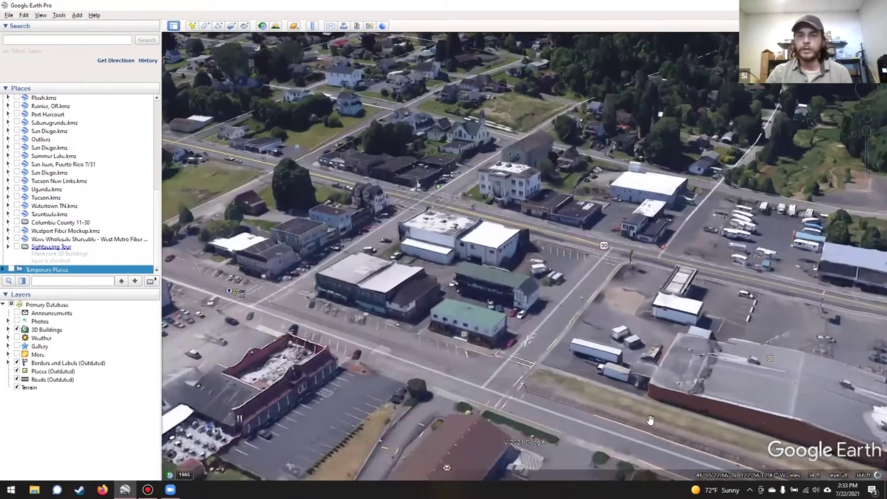
pyautogui.moveTo(650, 420); pyautogui.dragTo(567, 403)
pyautogui.moveTo(690, 383); pyautogui.dragTo(542, 354)
pyautogui.scroll(-2, 541, 354)
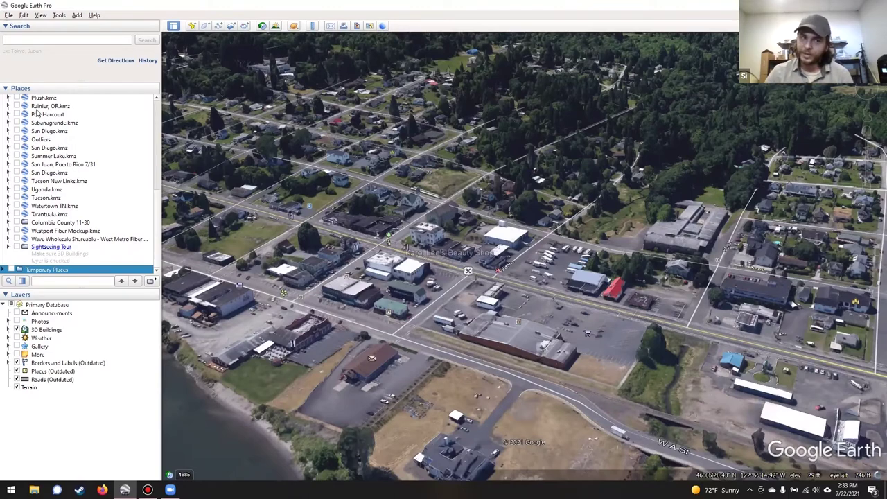
# - Turn off the 3D Buildings layer and inspect the flat imagery along Rainier's waterfront as far as the water treatment plant
pyautogui.click(24, 330)
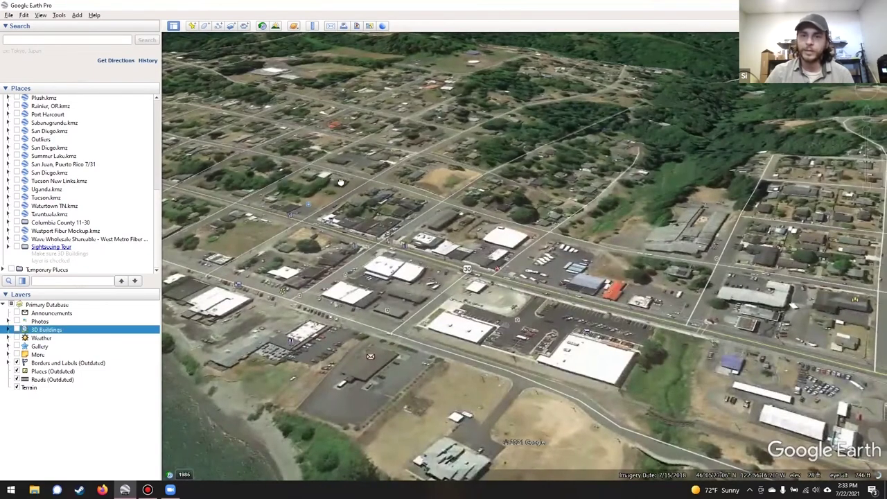
pyautogui.moveTo(341, 183); pyautogui.dragTo(321, 183)
pyautogui.moveTo(753, 392); pyautogui.dragTo(557, 268)
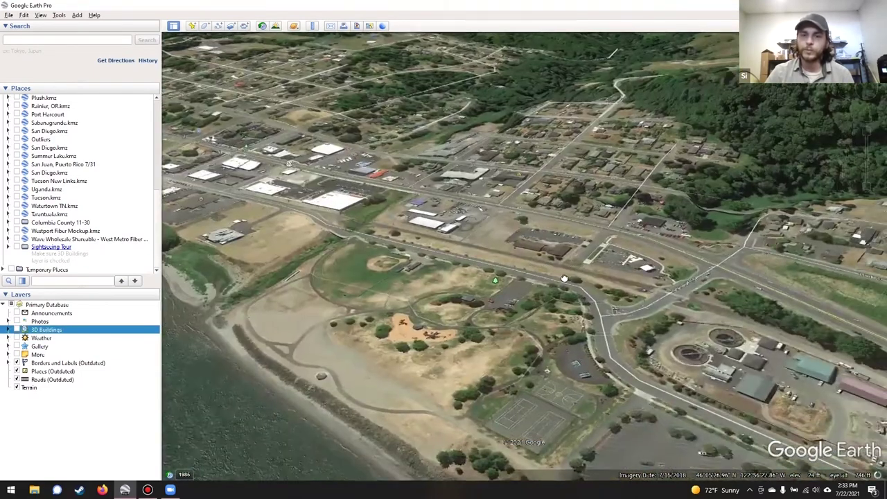
pyautogui.press('Right')
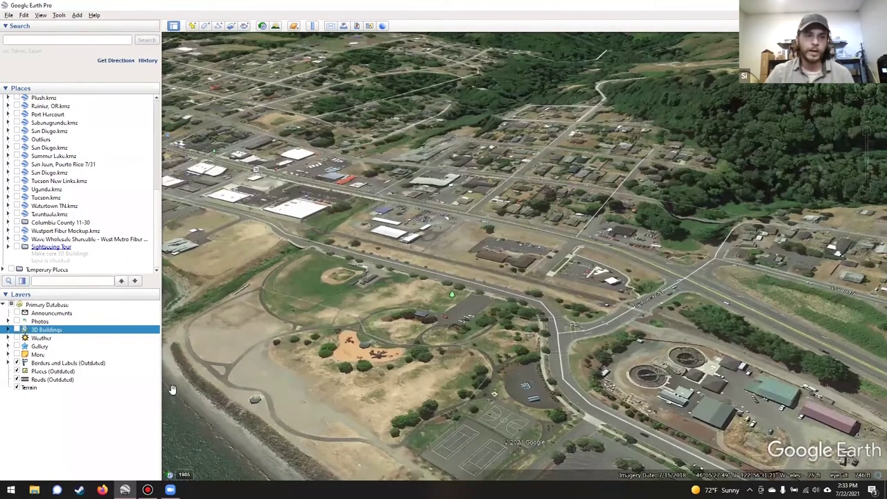
pyautogui.moveTo(506, 330); pyautogui.dragTo(454, 300)
pyautogui.press('Right')
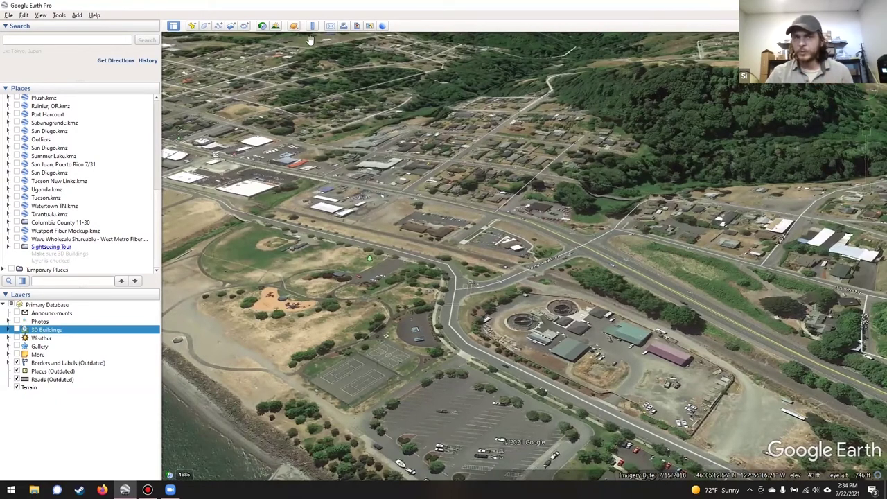
# - Add a new placemark at the water treatment plant, right beside its two round tanks
pyautogui.click(192, 25)
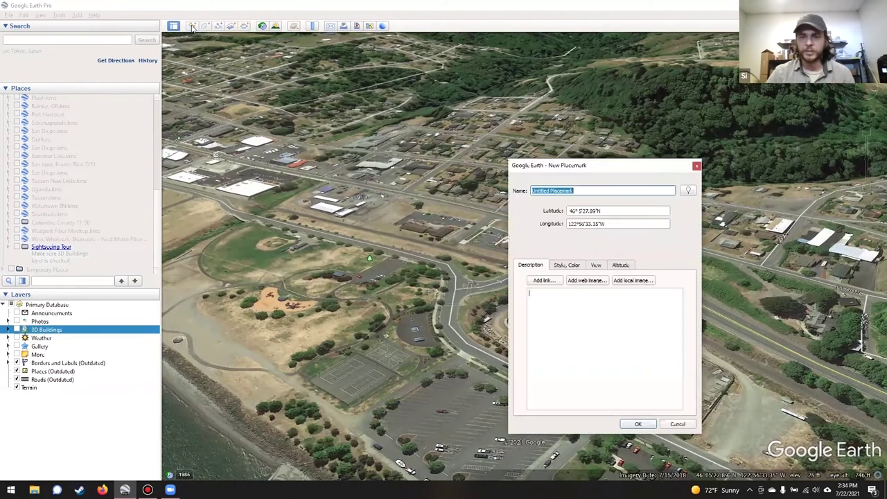
pyautogui.moveTo(609, 167); pyautogui.dragTo(293, 178)
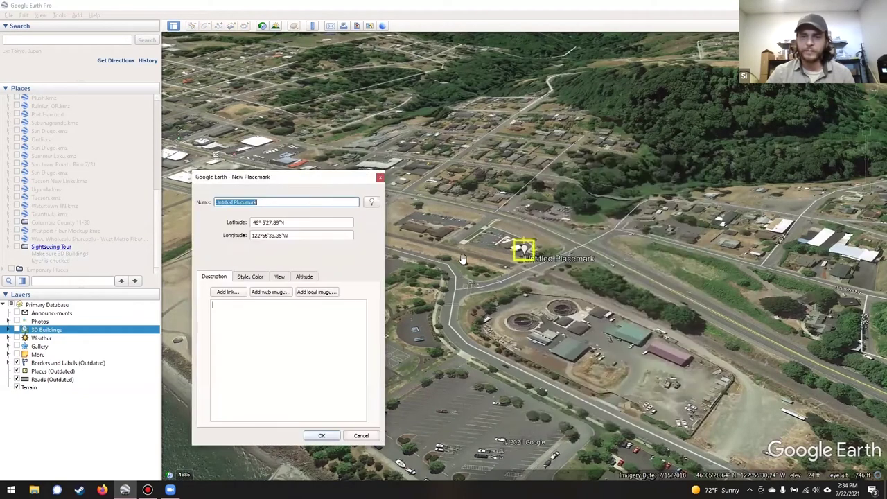
pyautogui.moveTo(535, 300); pyautogui.dragTo(545, 341)
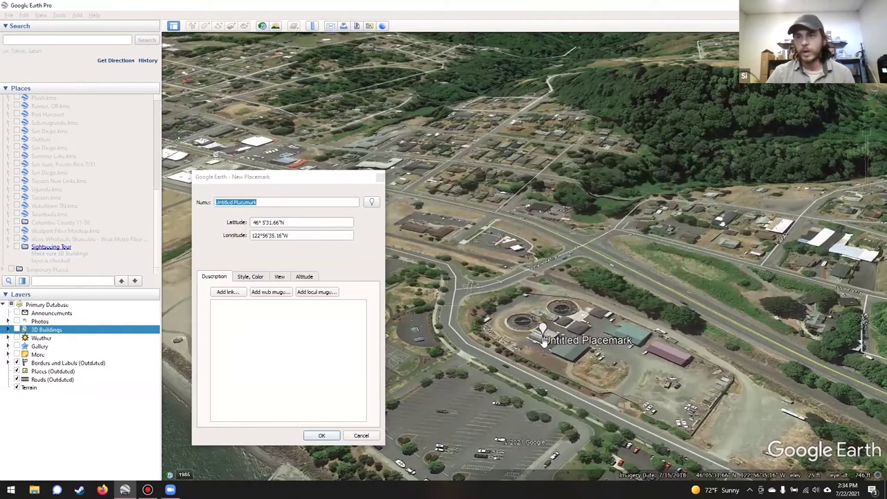
# - Make the new placemark's altitude relative to ground and name it "Water Treatment Relay"
pyautogui.click(304, 276)
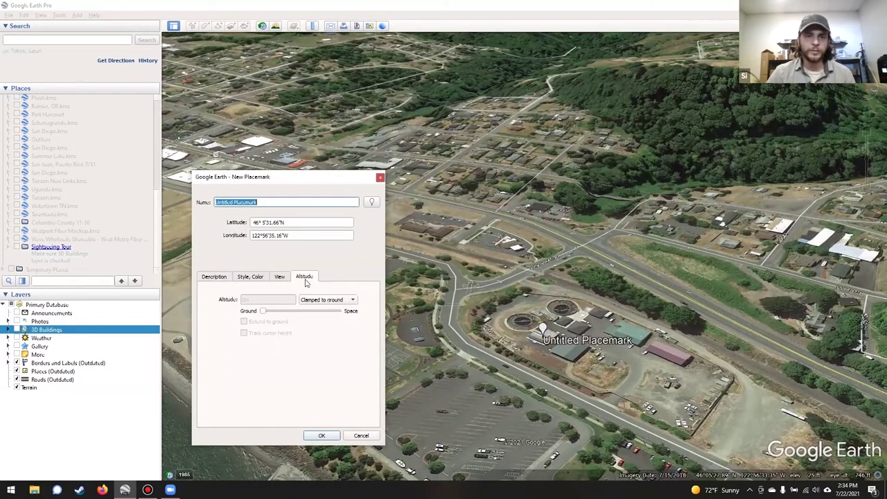
pyautogui.click(323, 299)
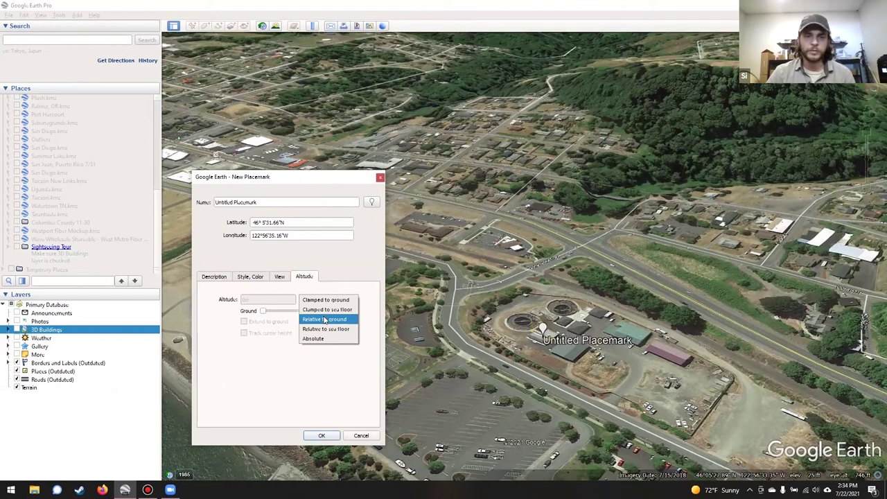
pyautogui.click(325, 319)
pyautogui.tripleClick(260, 201)
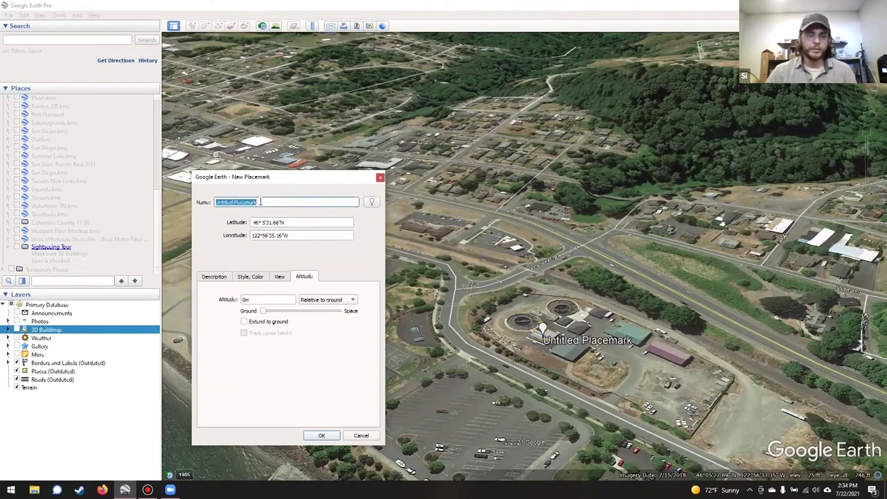
pyautogui.write('Wu')
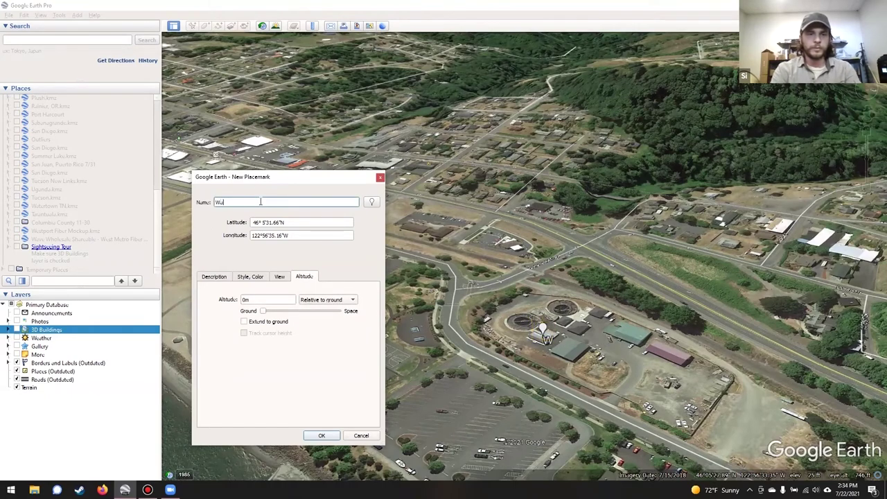
pyautogui.write('ter Treatment Re')
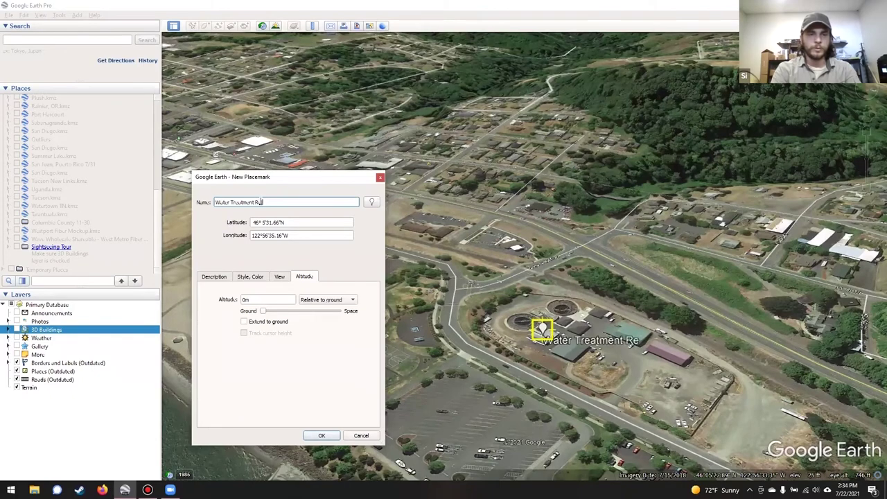
pyautogui.write('lay')
# - Set the Water Treatment Relay placemark's altitude to 10 m, extend it to the ground and save it
pyautogui.doubleClick(289, 299)
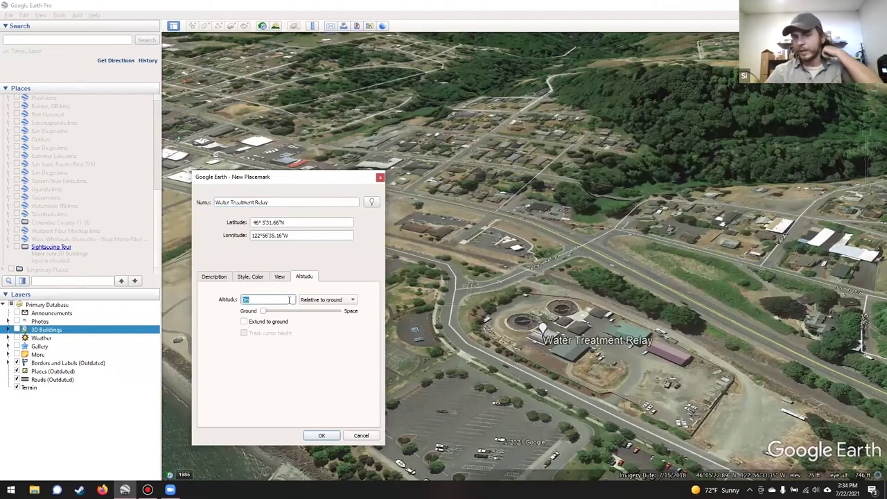
pyautogui.write('10')
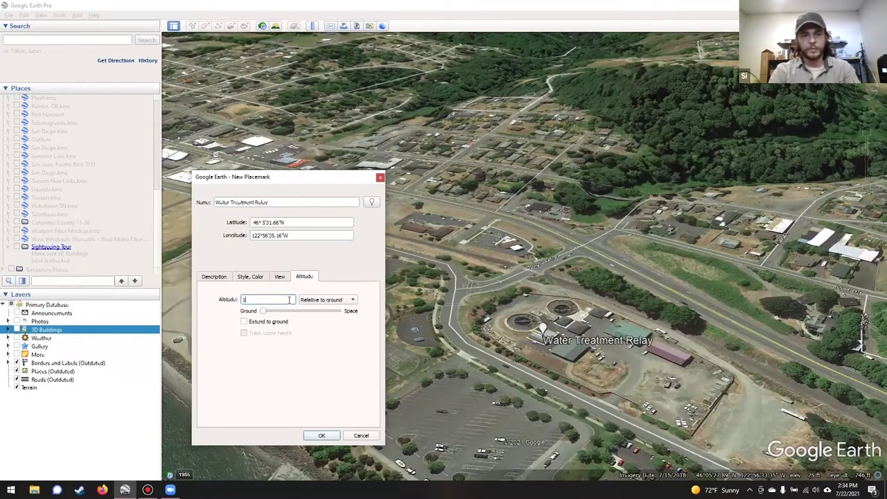
pyautogui.click(267, 325)
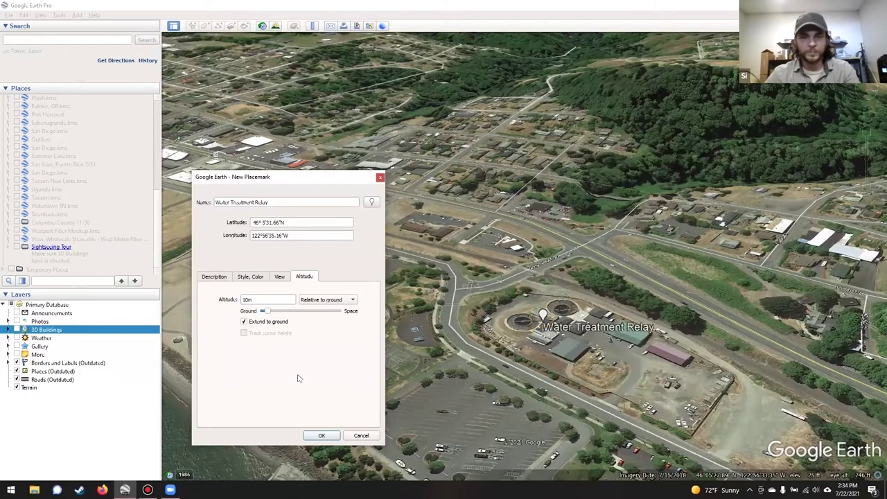
pyautogui.click(321, 436)
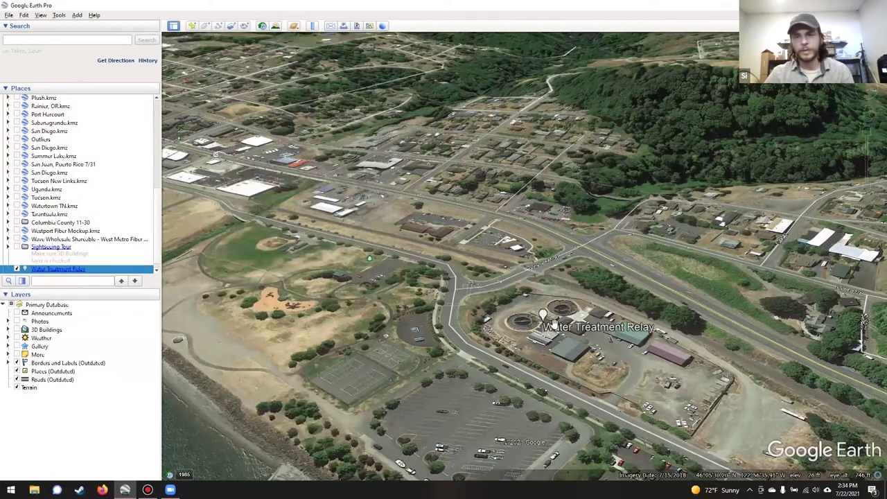
# - Show the viewshed from the Water Treatment Relay placemark over Rainier
pyautogui.rightClick(544, 320)
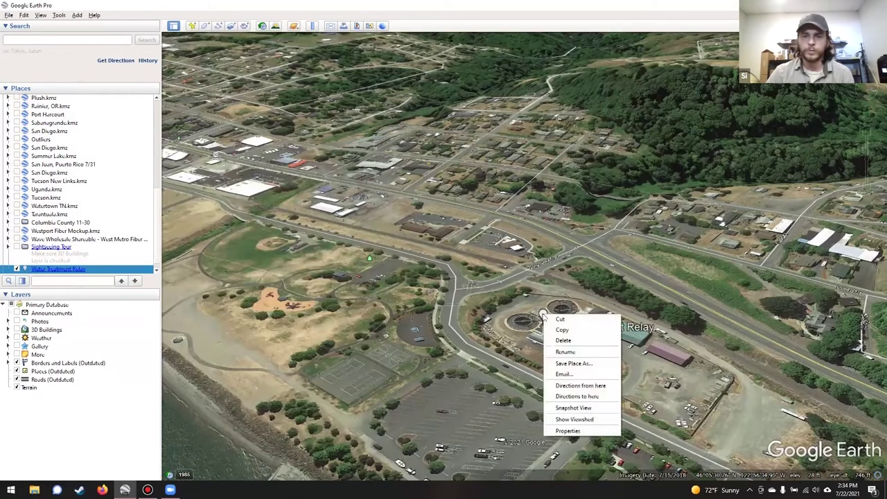
pyautogui.click(575, 419)
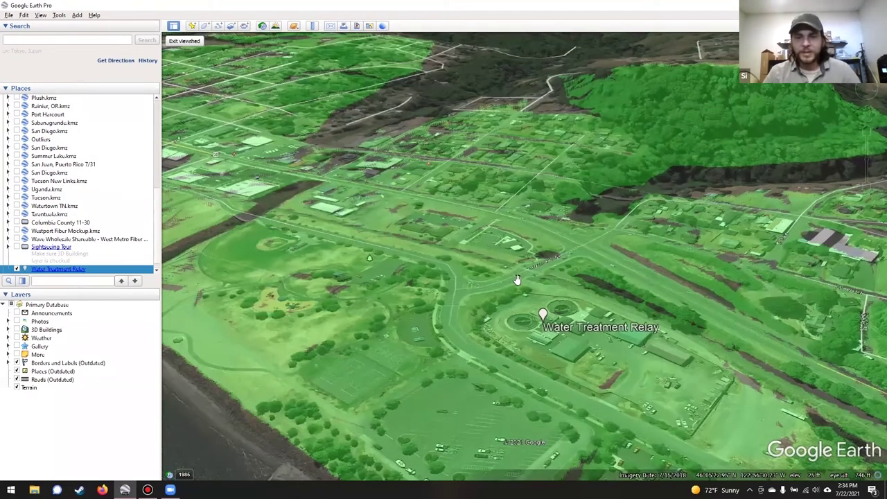
pyautogui.scroll(-2, 518, 282)
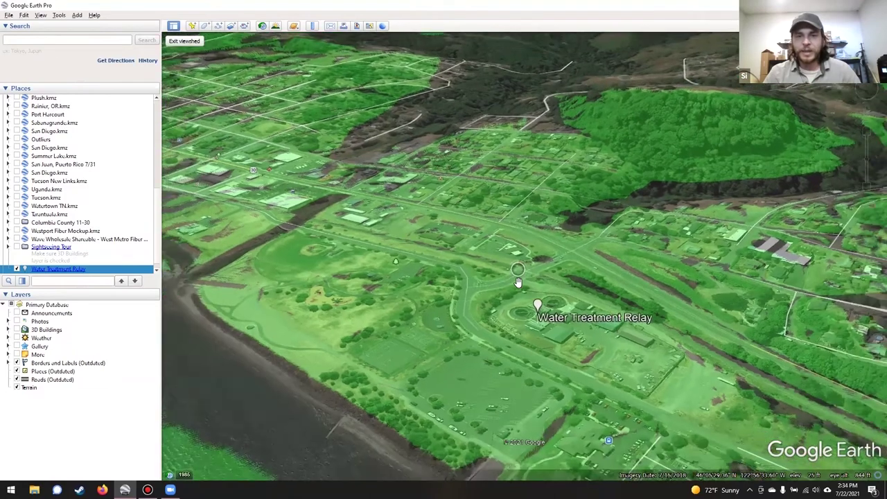
# - Examine the Water Treatment Relay viewshed across downtown Rainier, the riverfront and the surrounding hillsides
pyautogui.scroll(-3, 517, 282)
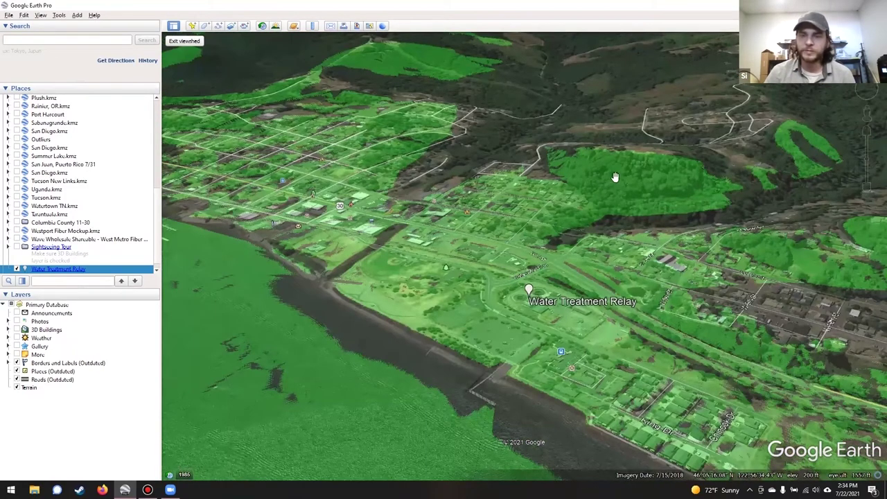
pyautogui.moveTo(615, 177); pyautogui.dragTo(524, 196)
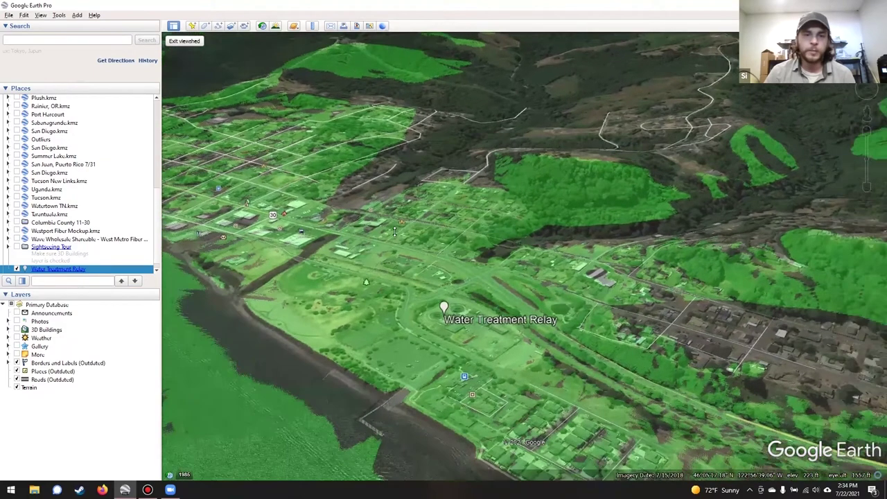
pyautogui.moveTo(394, 232); pyautogui.dragTo(397, 289, button='middle')
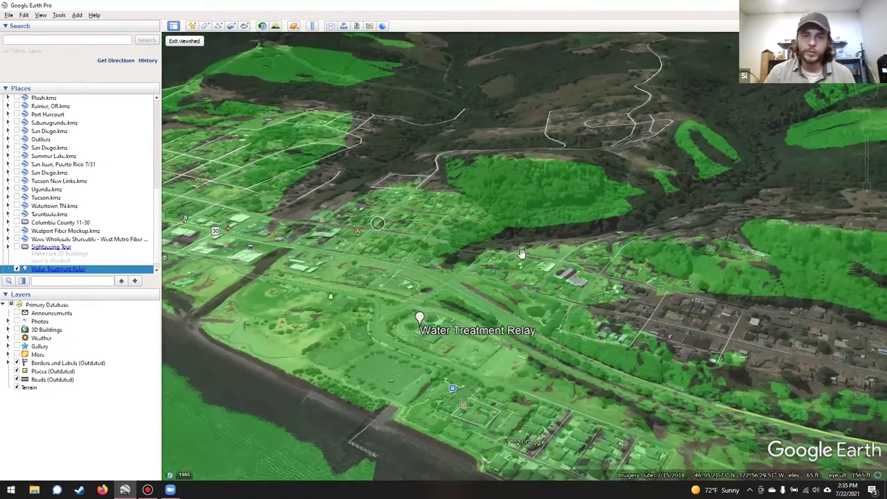
pyautogui.moveTo(522, 253); pyautogui.dragTo(524, 344, button='middle')
pyautogui.moveTo(335, 262); pyautogui.dragTo(417, 343)
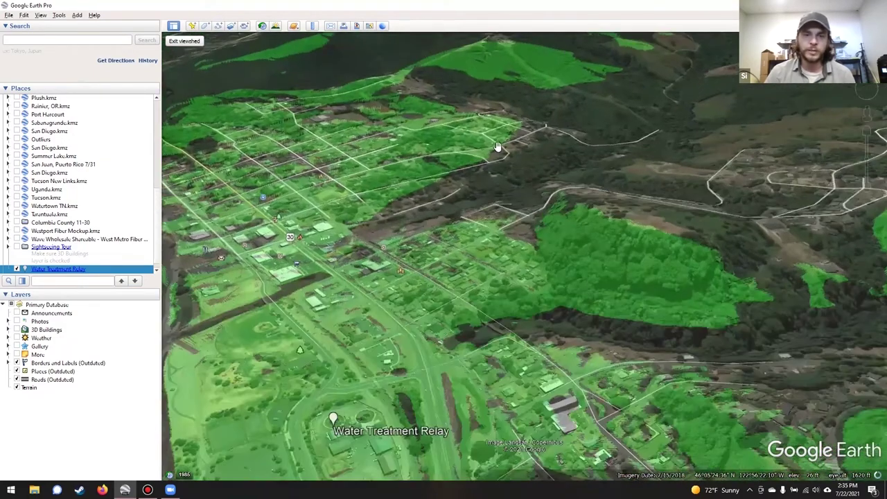
pyautogui.moveTo(315, 288); pyautogui.dragTo(371, 353)
pyautogui.moveTo(338, 291); pyautogui.dragTo(391, 337)
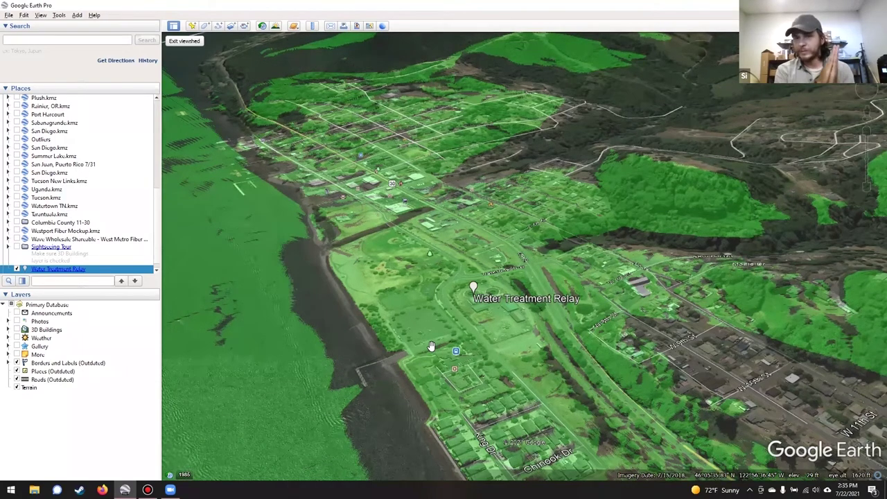
# - Recompute the Water Treatment Relay viewshed with the 3D Buildings layer turned on
pyautogui.click(185, 41)
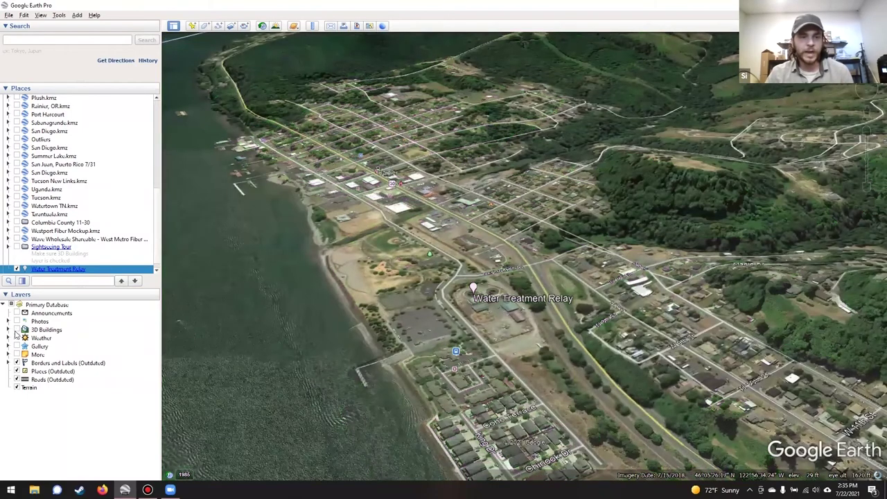
pyautogui.click(17, 330)
pyautogui.scroll(5, 465, 294)
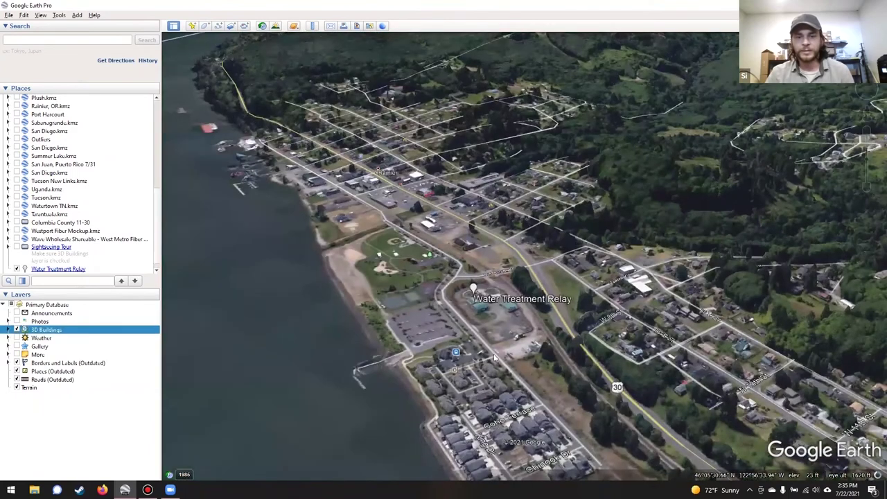
pyautogui.rightClick(474, 287)
pyautogui.click(510, 395)
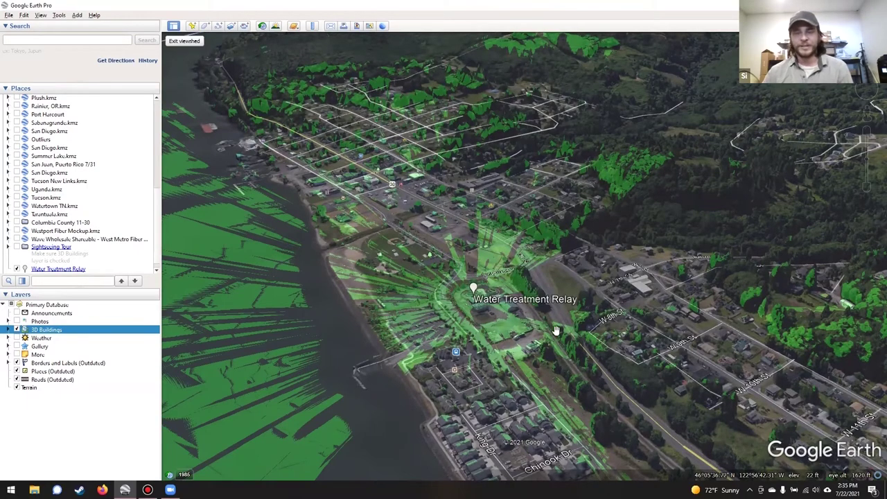
# - Examine how trees and buildings shape the relay's viewshed, from the treatment plant up to the downtown blocks
pyautogui.moveTo(569, 301); pyautogui.dragTo(602, 281)
pyautogui.moveTo(527, 305); pyautogui.dragTo(500, 282)
pyautogui.scroll(3, 448, 279)
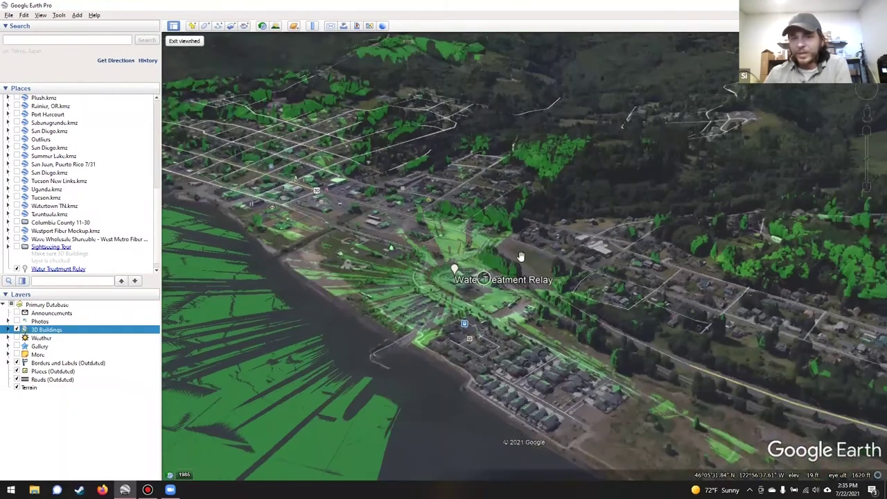
pyautogui.scroll(2, 438, 244)
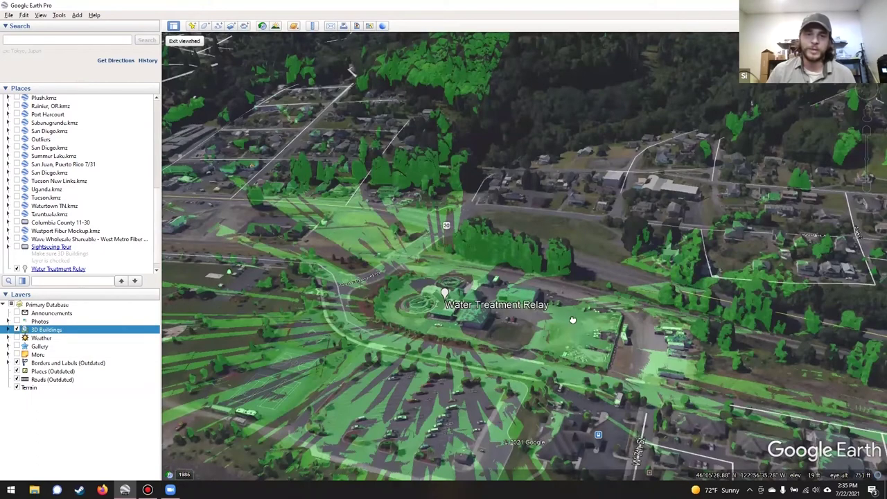
pyautogui.moveTo(347, 211)
pyautogui.mouseDown()
pyautogui.moveTo(523, 302)
pyautogui.moveTo(542, 294)
pyautogui.mouseUp()
pyautogui.moveTo(541, 294)
pyautogui.mouseDown(button='middle')
pyautogui.moveTo(414, 339)
pyautogui.moveTo(407, 308)
pyautogui.mouseUp(button='middle')
pyautogui.moveTo(391, 216); pyautogui.dragTo(467, 360, button='middle')
pyautogui.moveTo(466, 243); pyautogui.dragTo(466, 290, button='right')
pyautogui.scroll(5, 465, 290)
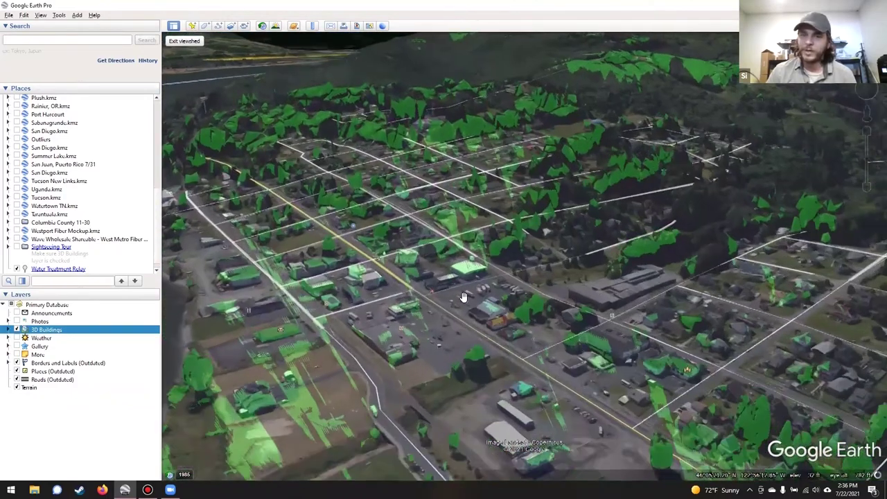
# - Compare the viewshed over the whole town with the coverage right around the treatment plant, and exit the viewshed
pyautogui.scroll(-3, 480, 315)
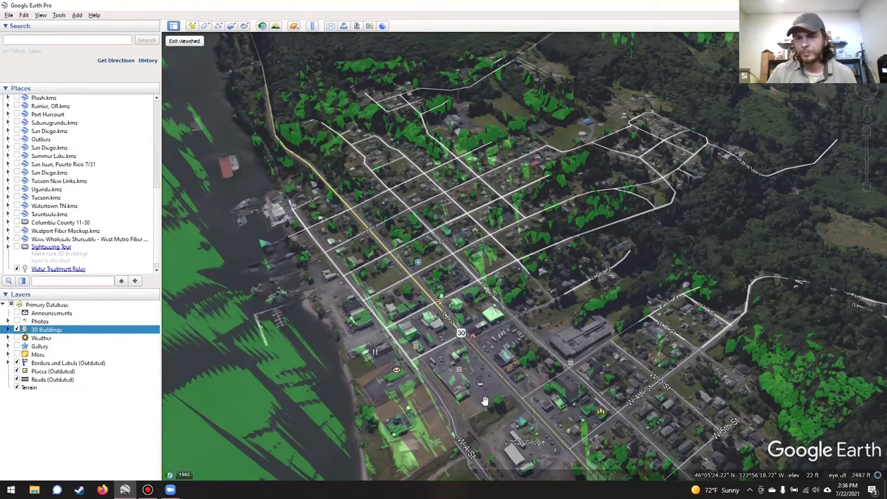
pyautogui.moveTo(493, 421); pyautogui.dragTo(445, 208)
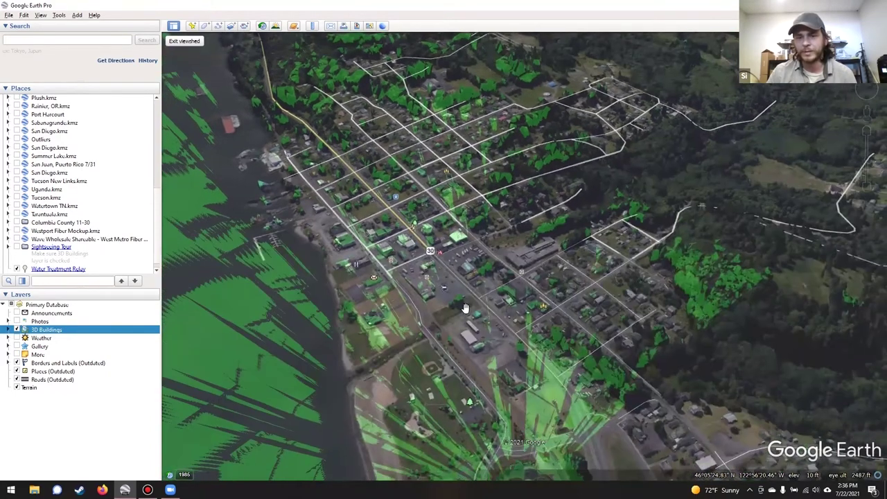
pyautogui.moveTo(489, 429); pyautogui.dragTo(494, 322)
pyautogui.scroll(2, 494, 320)
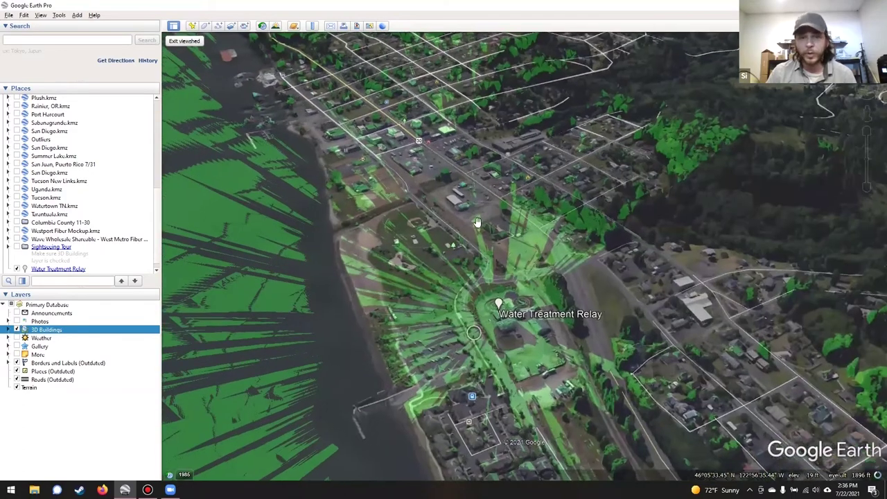
pyautogui.scroll(2, 444, 354)
pyautogui.scroll(2, 499, 135)
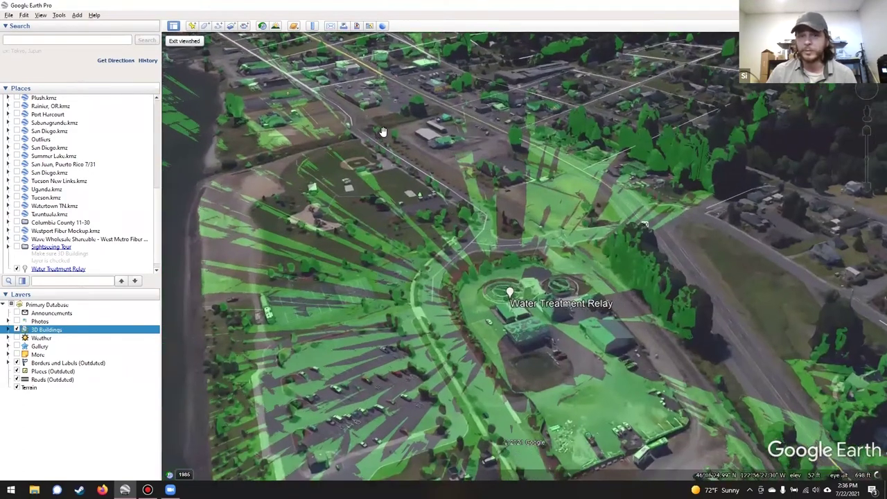
pyautogui.moveTo(386, 77); pyautogui.dragTo(408, 130)
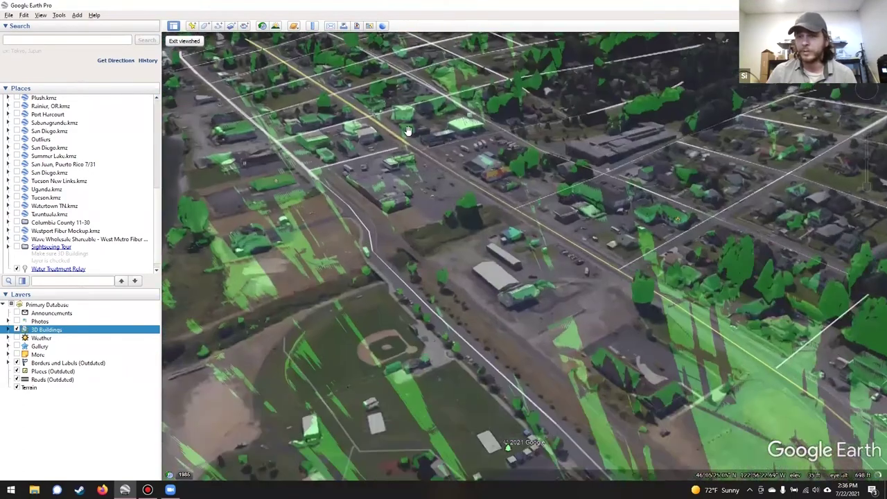
pyautogui.moveTo(537, 435)
pyautogui.mouseDown()
pyautogui.moveTo(440, 214)
pyautogui.moveTo(414, 190)
pyautogui.mouseUp()
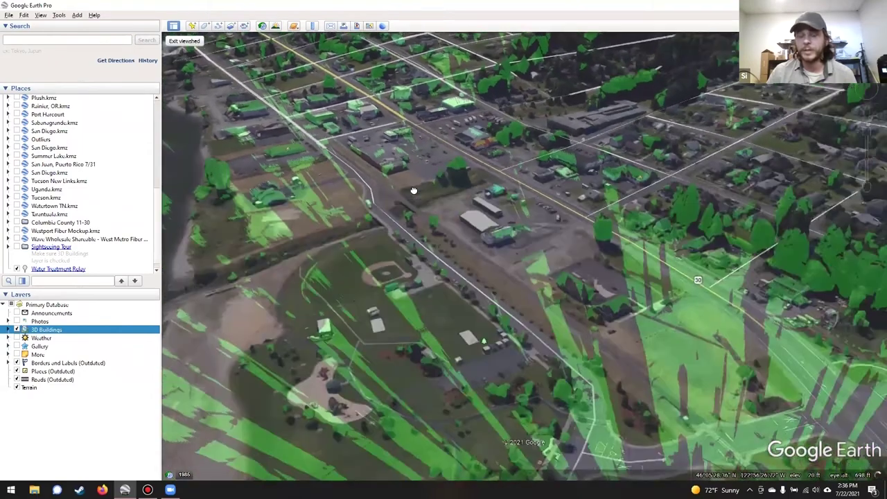
pyautogui.scroll(1, 476, 291)
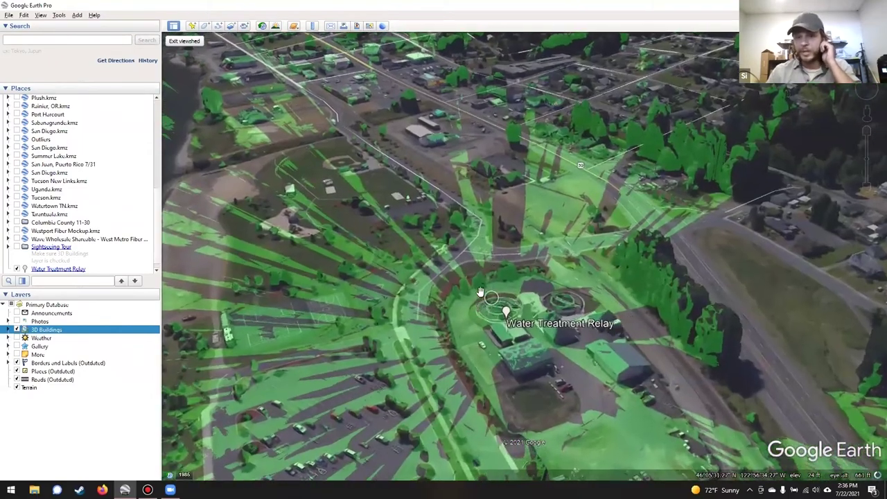
pyautogui.scroll(2, 463, 275)
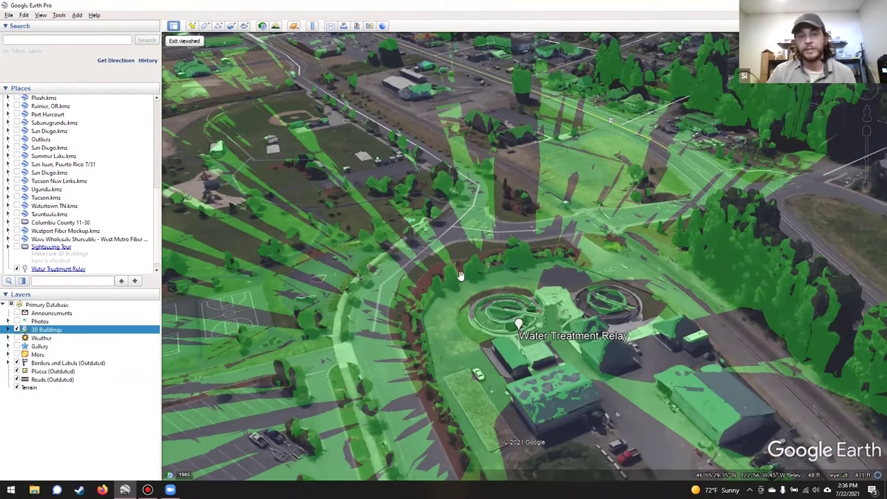
pyautogui.scroll(-1, 486, 308)
pyautogui.scroll(-1, 486, 308)
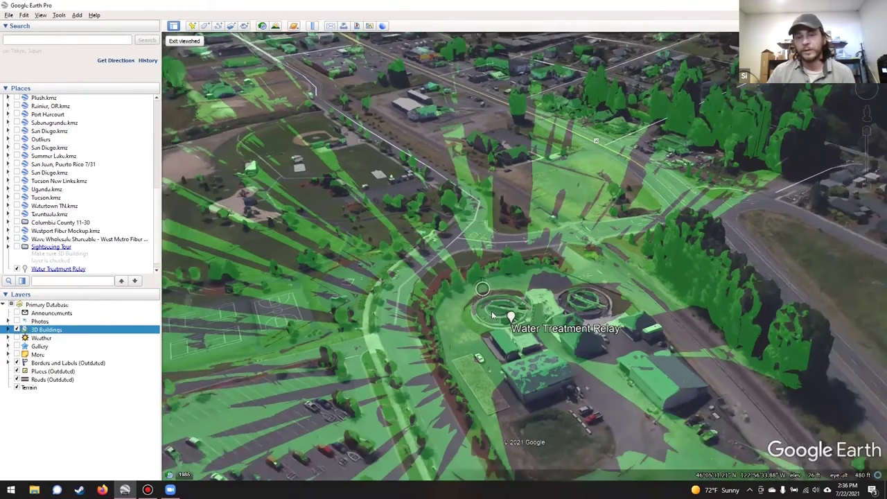
pyautogui.scroll(-2, 508, 264)
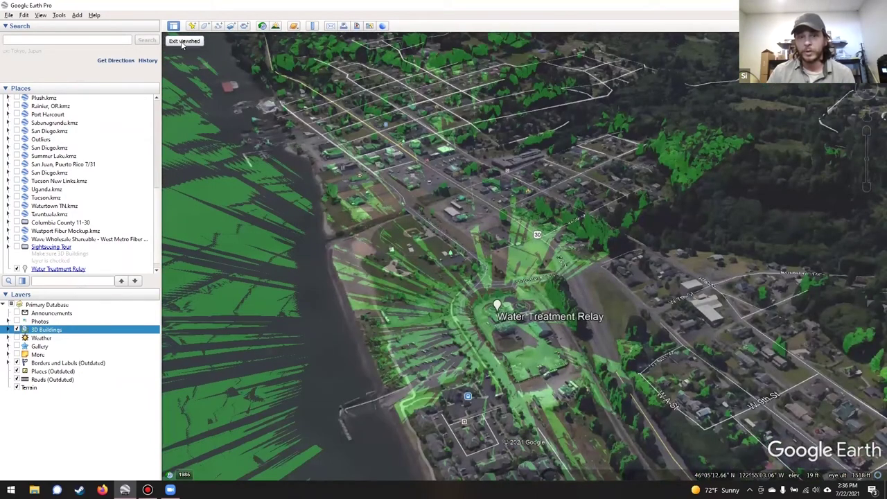
pyautogui.click(183, 41)
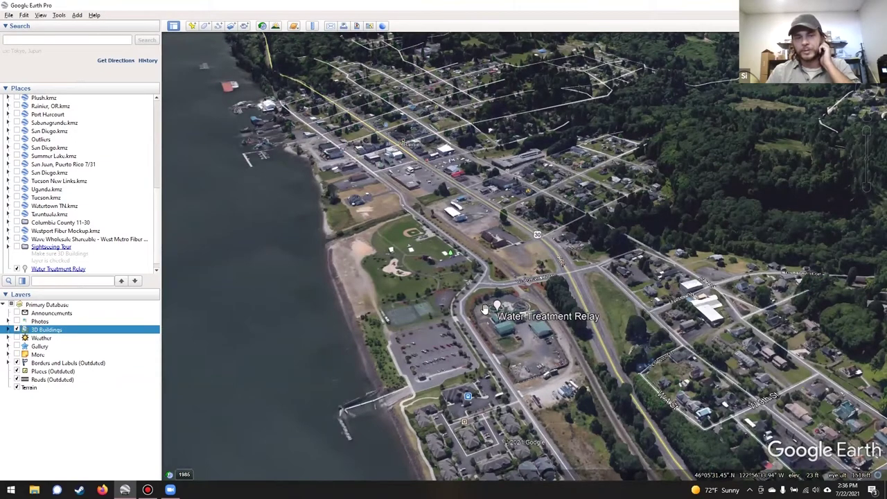
# - Show the placemarks of Example Subscriber List Newberg.csv and view the subscriber in the housing block by Columbia Dr up close
pyautogui.scroll(-1, 484, 305)
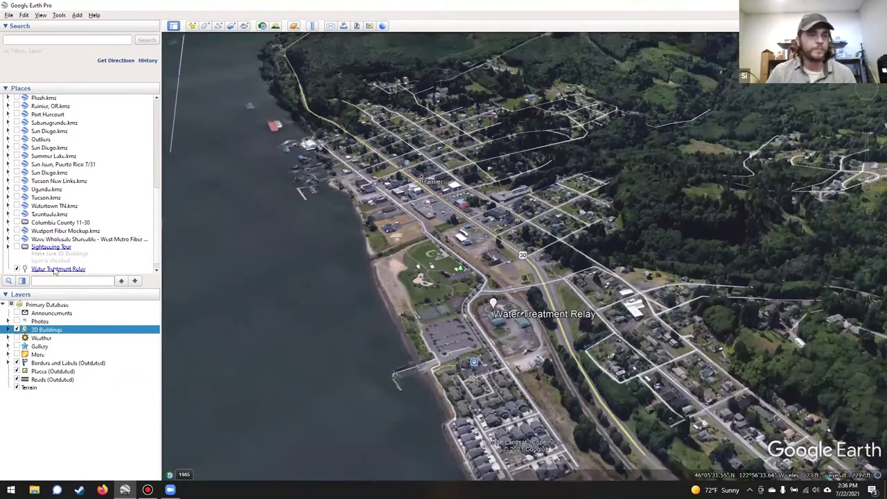
pyautogui.scroll(-1, 25, 258)
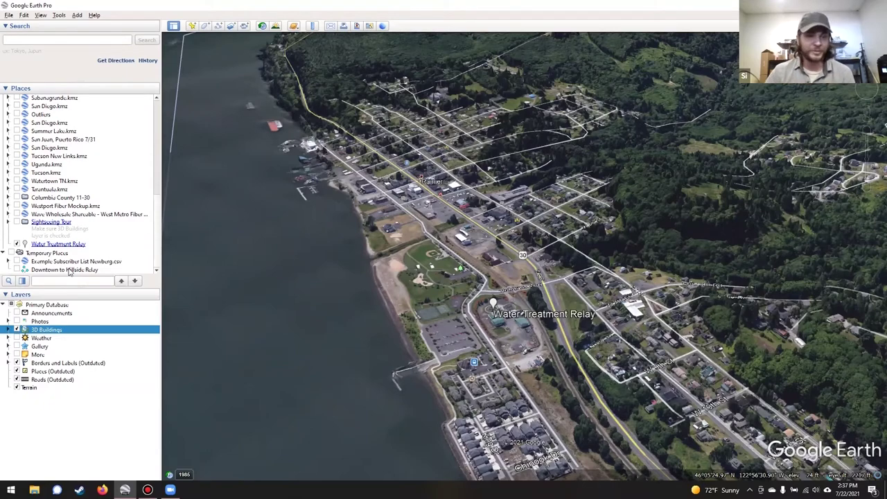
pyautogui.doubleClick(69, 269)
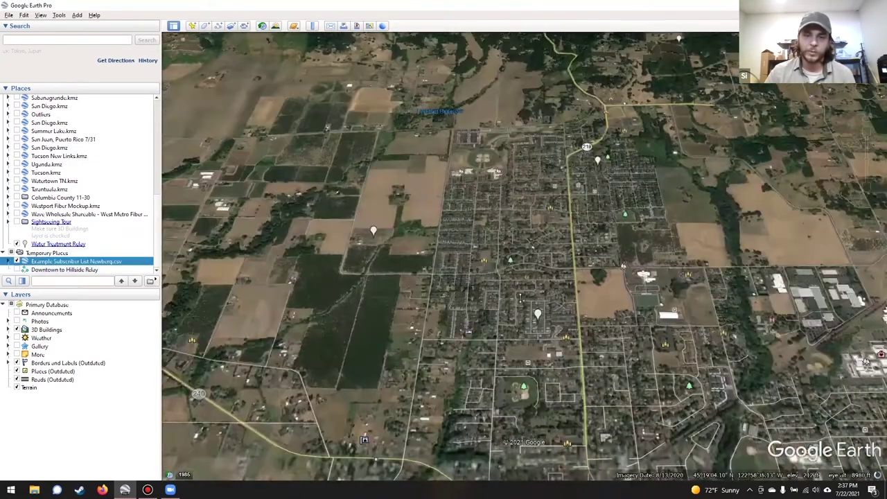
pyautogui.scroll(3, 538, 310)
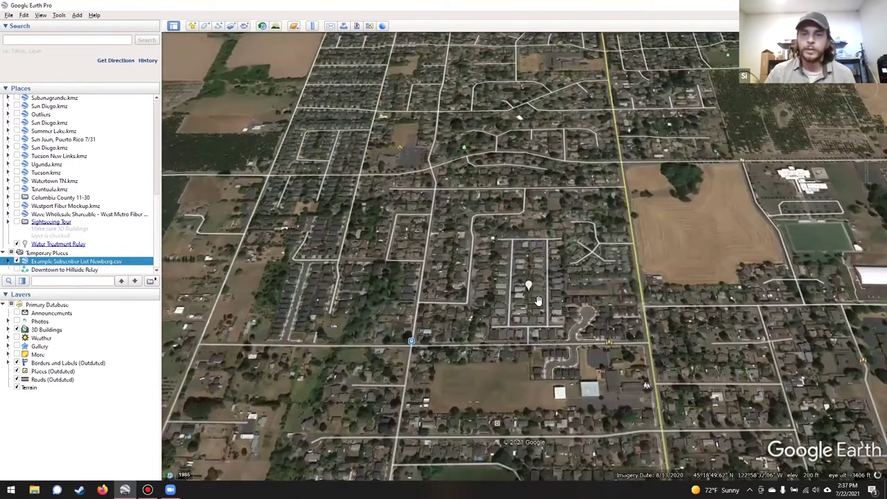
pyautogui.scroll(2, 535, 304)
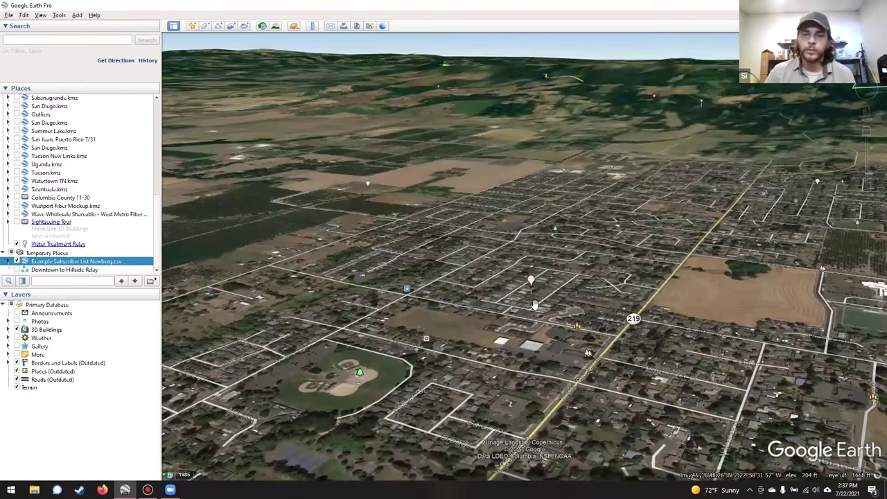
pyautogui.scroll(2, 534, 305)
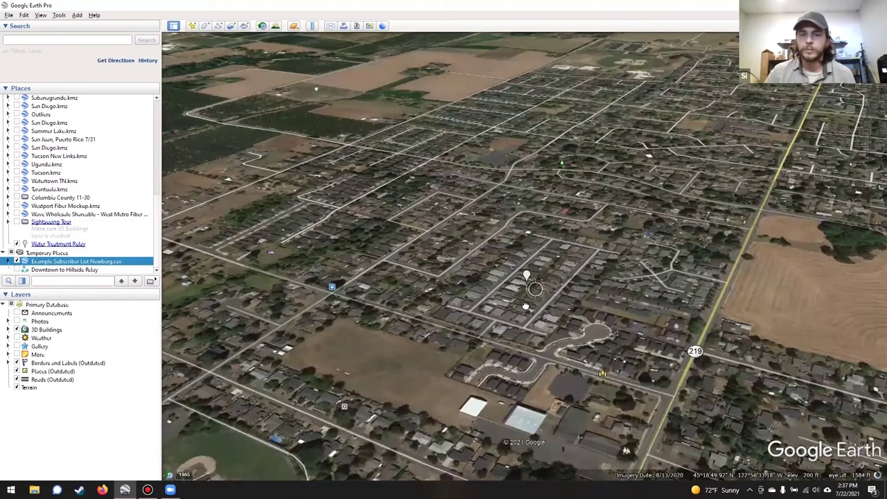
pyautogui.scroll(3, 526, 306)
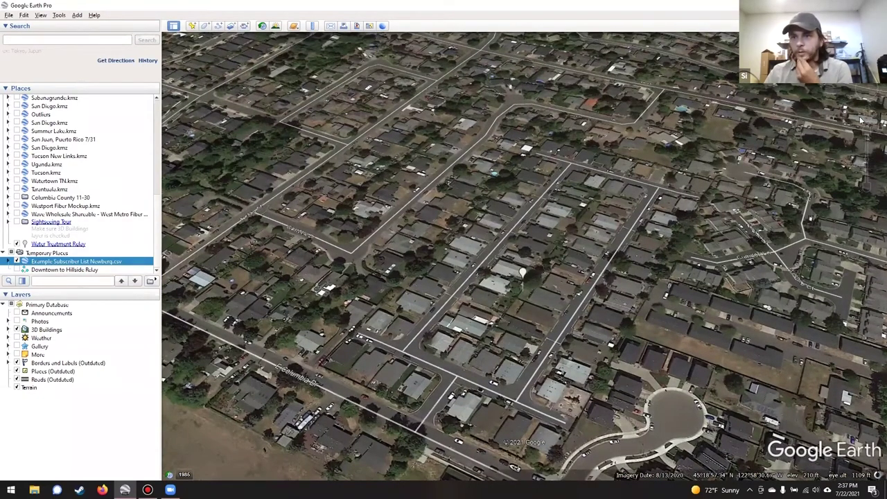
# - Enter Street View on Columbia Dr near the subscriber placemark
pyautogui.moveTo(617, 229); pyautogui.dragTo(425, 188)
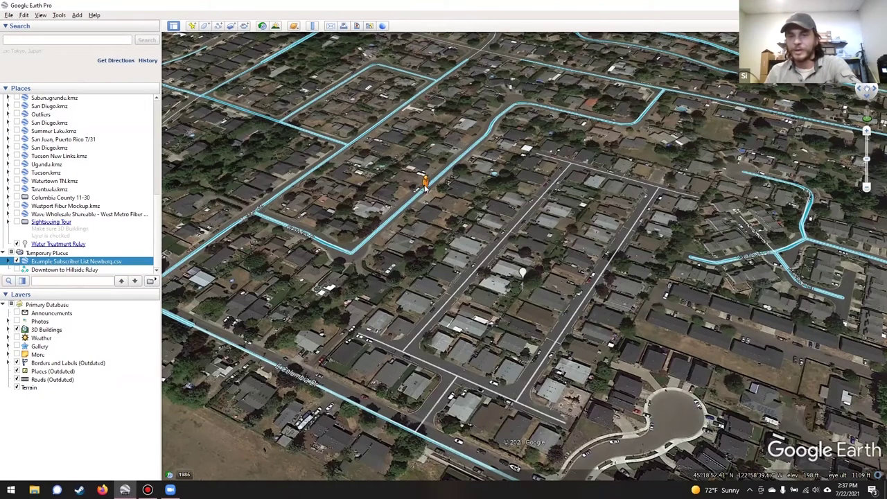
pyautogui.moveTo(425, 189); pyautogui.dragTo(419, 189)
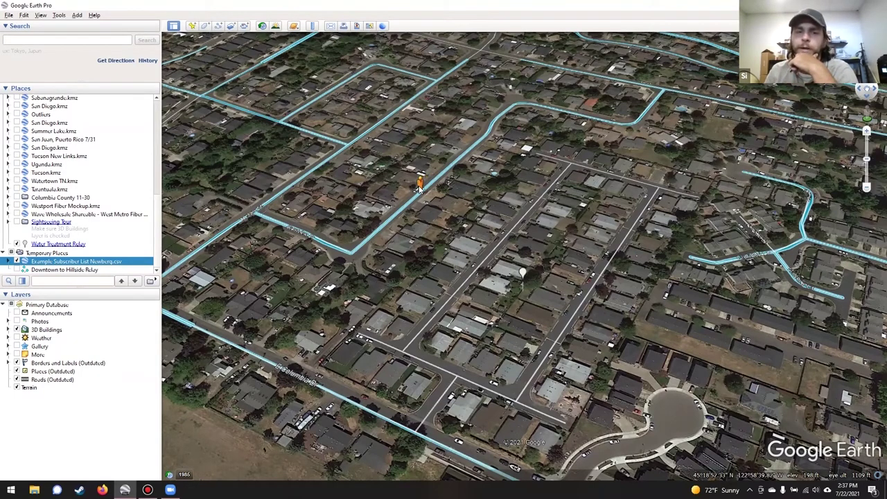
pyautogui.moveTo(419, 186); pyautogui.dragTo(411, 428)
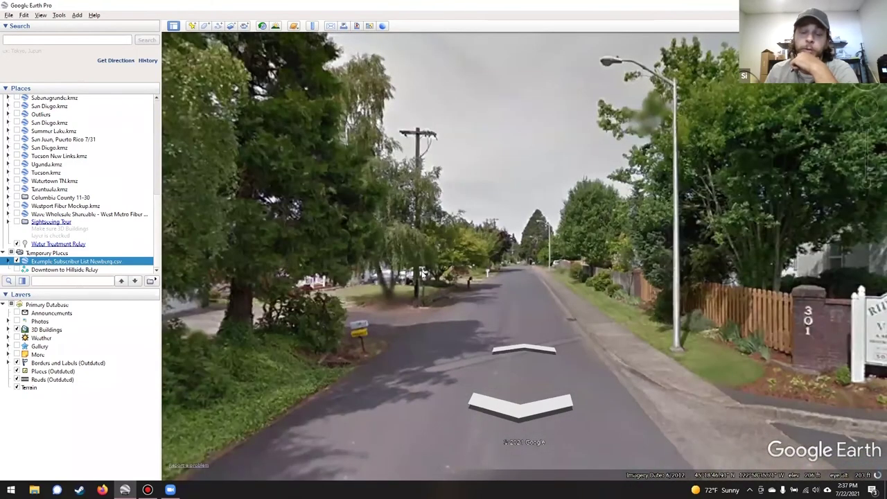
# - Look around the Ridgeview Village entrance in Street View, checking the trees, poles and homes near the subscriber
pyautogui.moveTo(541, 264); pyautogui.dragTo(255, 195)
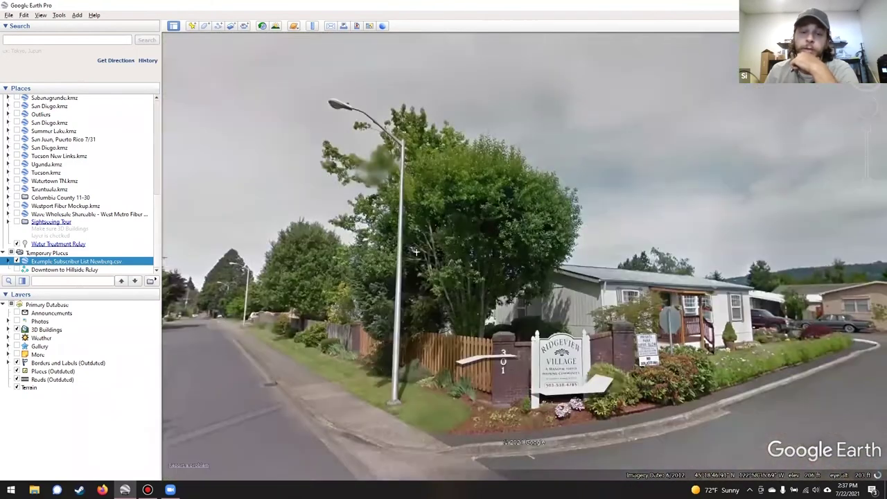
pyautogui.moveTo(593, 233); pyautogui.dragTo(406, 278)
pyautogui.moveTo(517, 314); pyautogui.dragTo(732, 302)
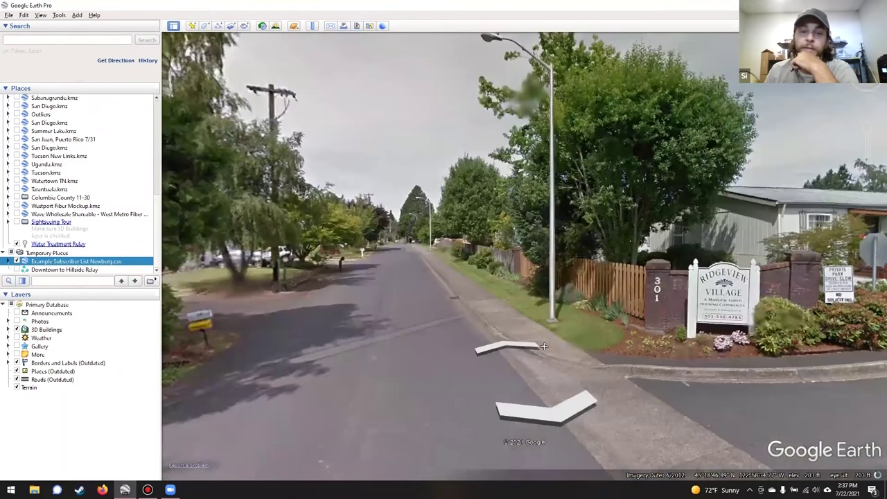
pyautogui.moveTo(481, 294); pyautogui.dragTo(772, 391)
pyautogui.moveTo(419, 280); pyautogui.dragTo(456, 290)
pyautogui.moveTo(721, 346); pyautogui.dragTo(454, 275)
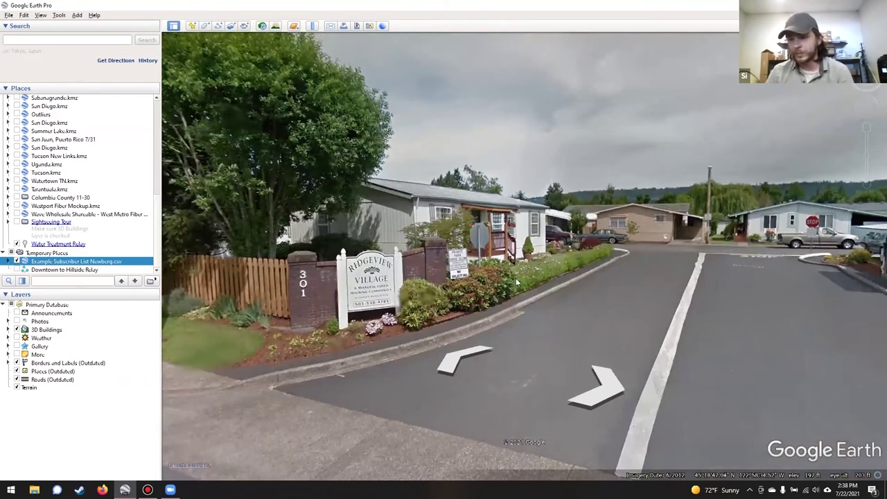
# - Inspect both sides of the Ridgeview Village entrance road in Street View, from the sign to the 301 wall and fence
pyautogui.moveTo(508, 257); pyautogui.dragTo(424, 256)
pyautogui.moveTo(667, 197); pyautogui.dragTo(573, 184)
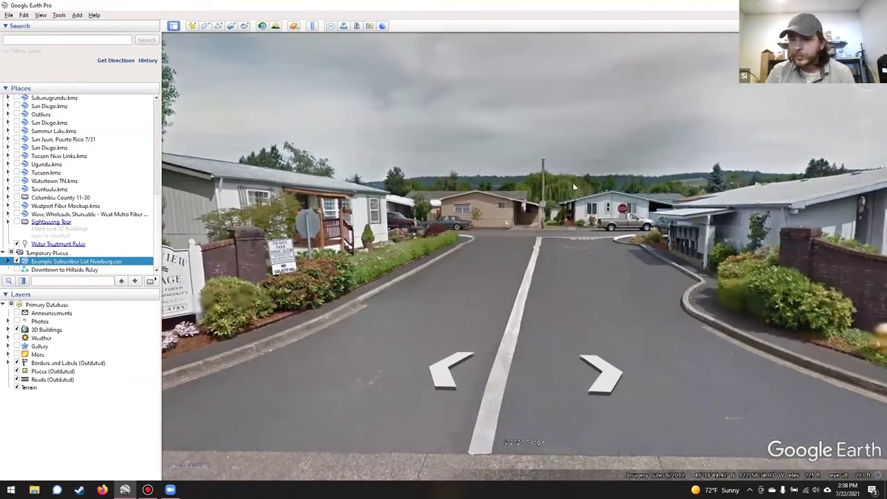
pyautogui.click(599, 390)
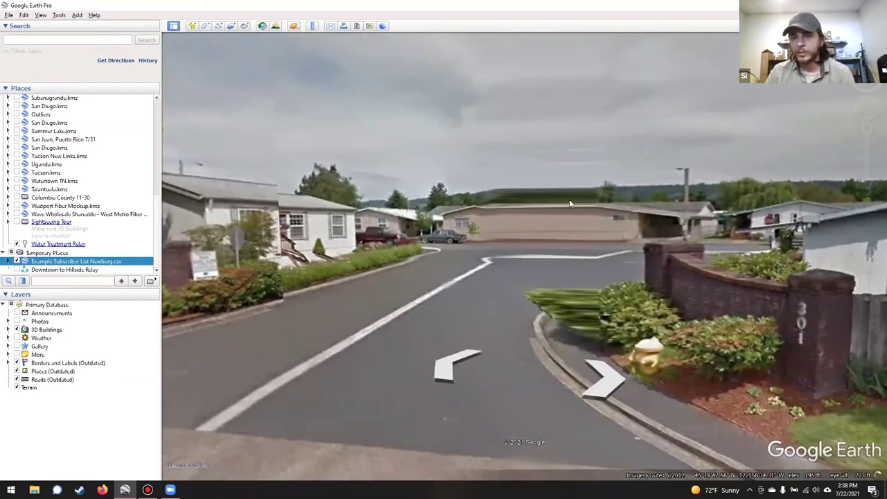
pyautogui.doubleClick(569, 199)
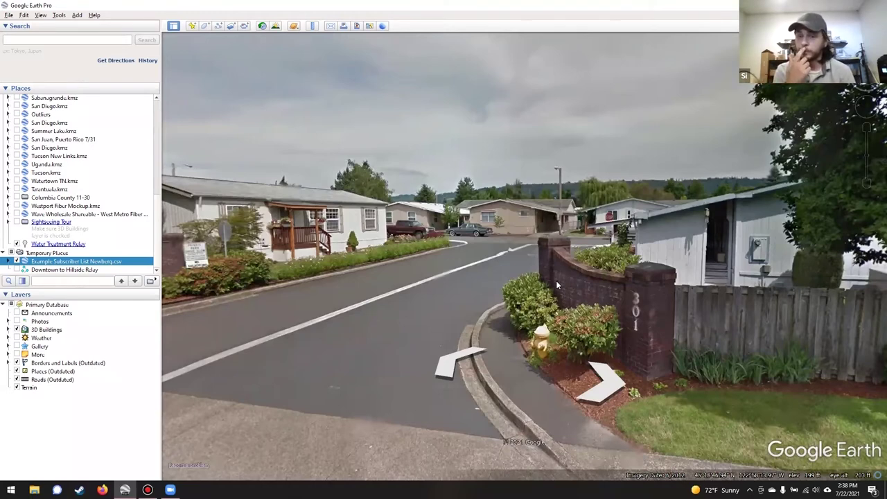
pyautogui.moveTo(556, 276); pyautogui.dragTo(474, 233)
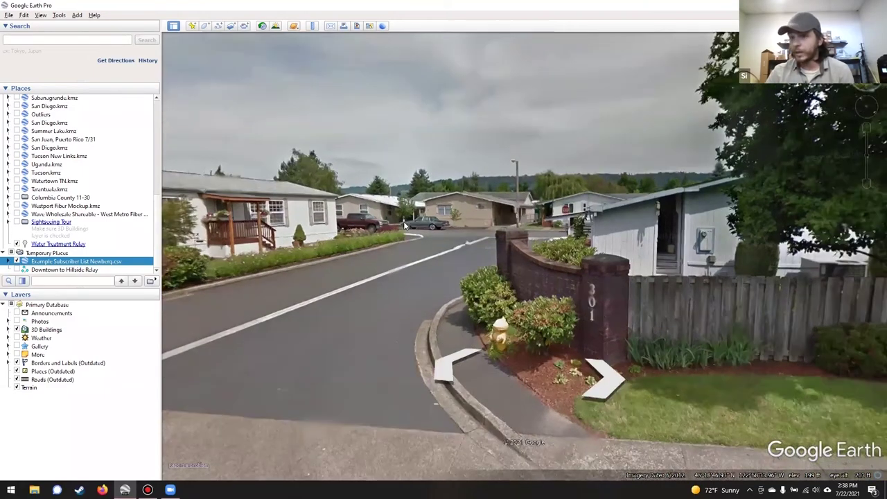
# - Move along Columbia Dr in Street View past the parked red car and check the homes behind the wooden fence
pyautogui.moveTo(495, 205); pyautogui.dragTo(278, 275)
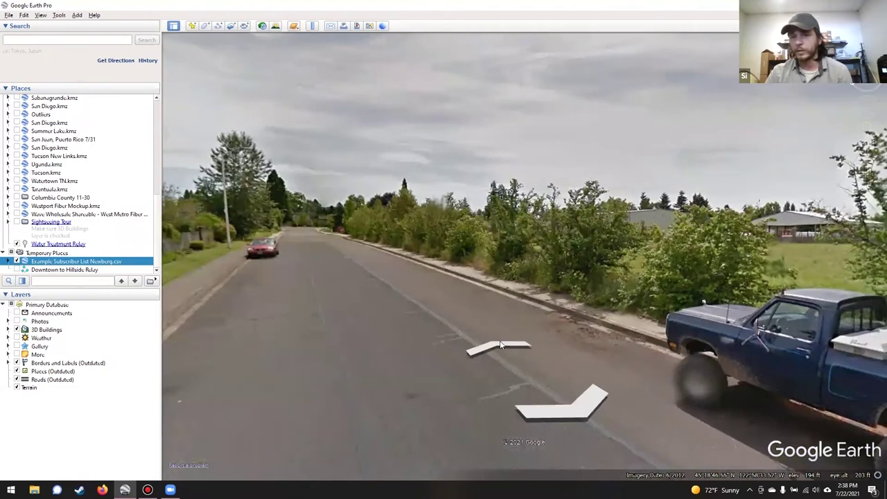
pyautogui.click(500, 345)
pyautogui.click(499, 346)
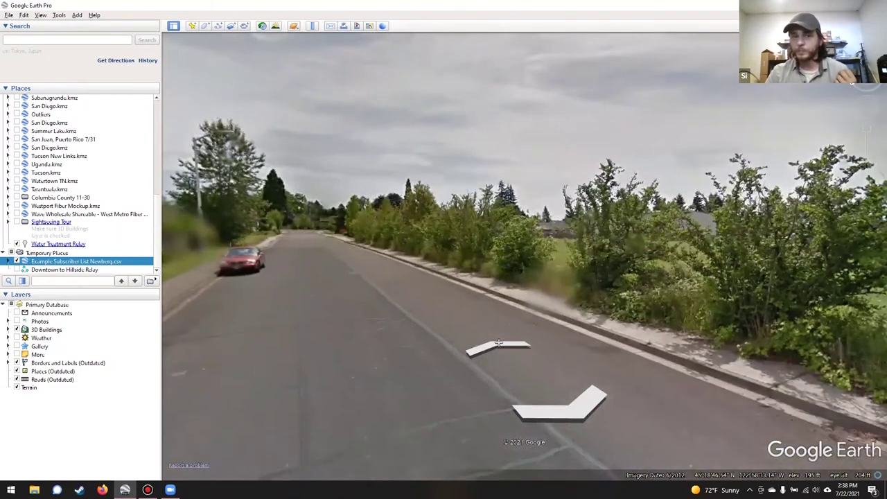
pyautogui.moveTo(303, 300); pyautogui.dragTo(510, 304)
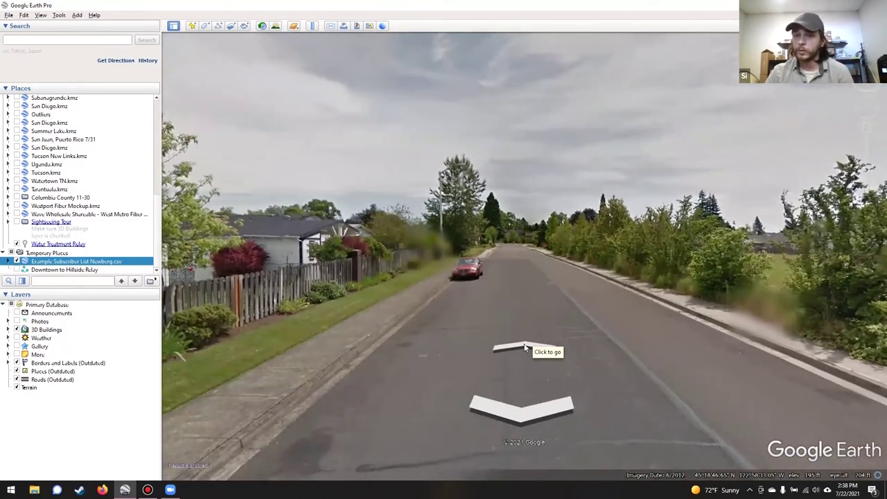
pyautogui.click(525, 348)
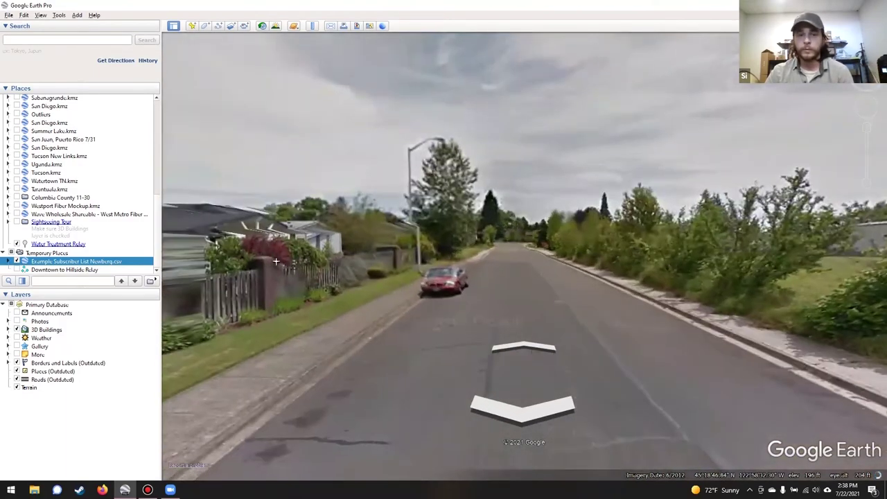
pyautogui.click(276, 260)
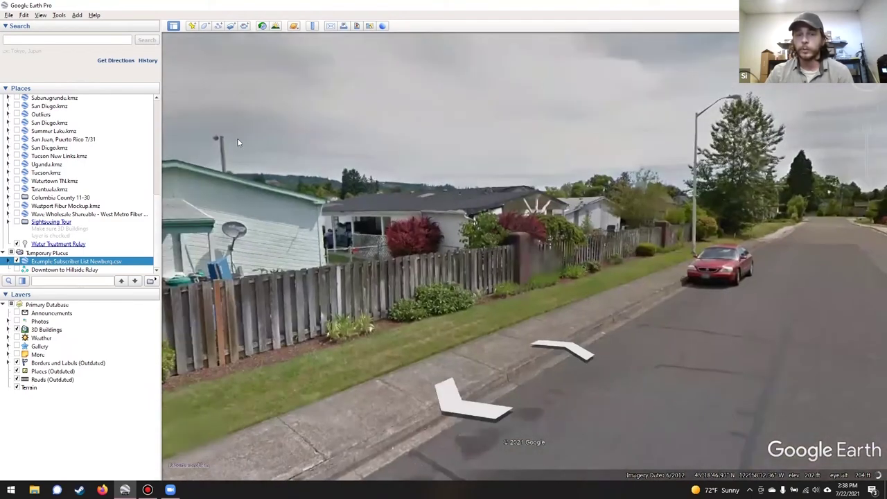
pyautogui.moveTo(238, 143); pyautogui.dragTo(294, 160)
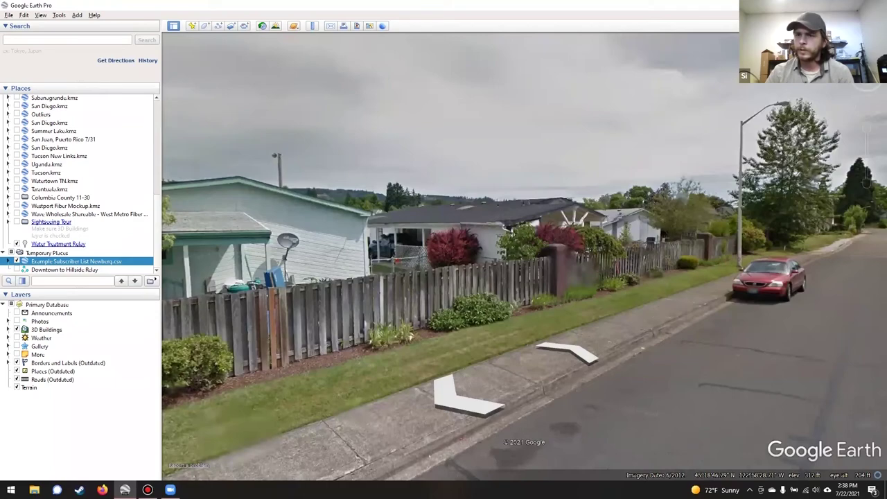
# - Exit Street View and view the subscriber placemarks across all of Newberg and its surroundings
pyautogui.click(855, 41)
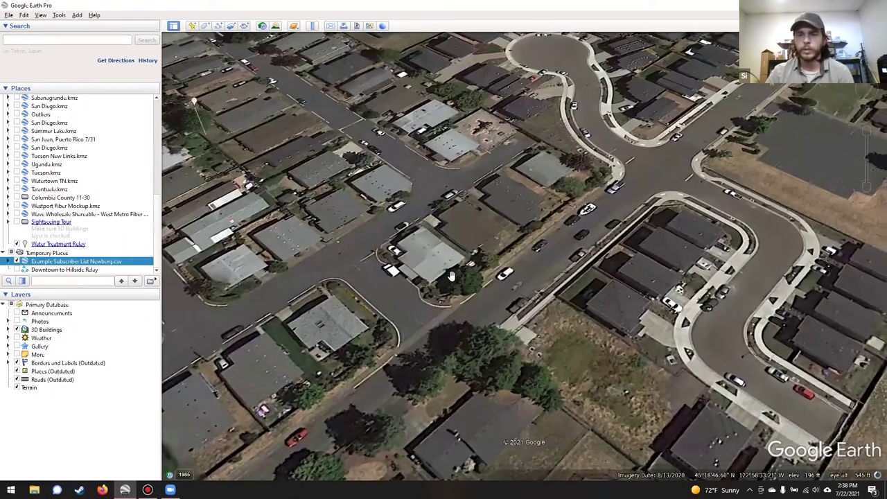
pyautogui.scroll(-2, 414, 272)
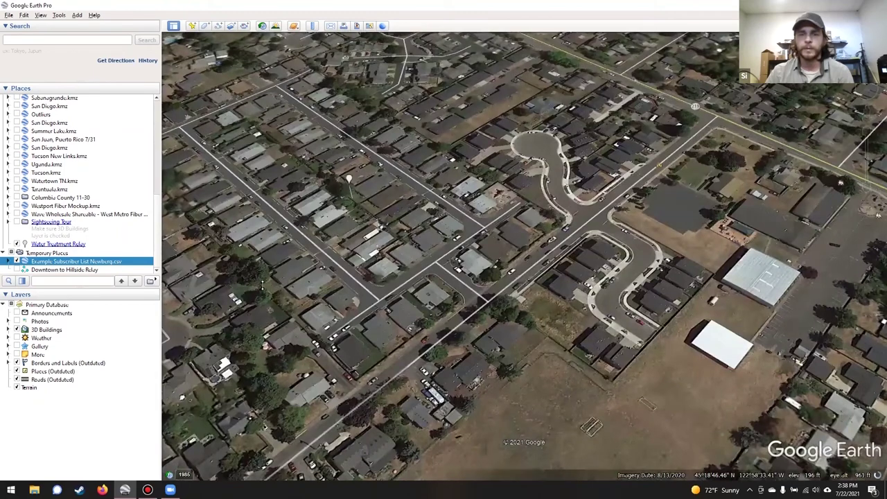
pyautogui.scroll(-2, 416, 267)
pyautogui.moveTo(458, 172); pyautogui.dragTo(457, 211, button='middle')
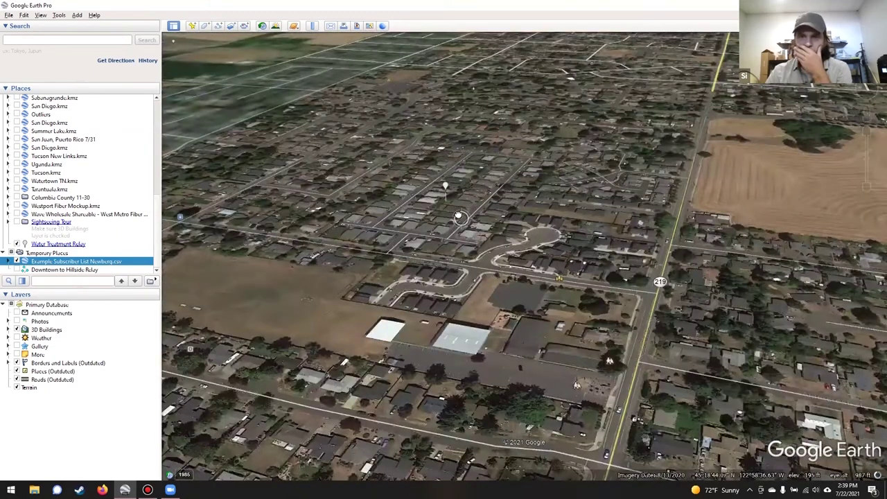
pyautogui.scroll(-2, 458, 216)
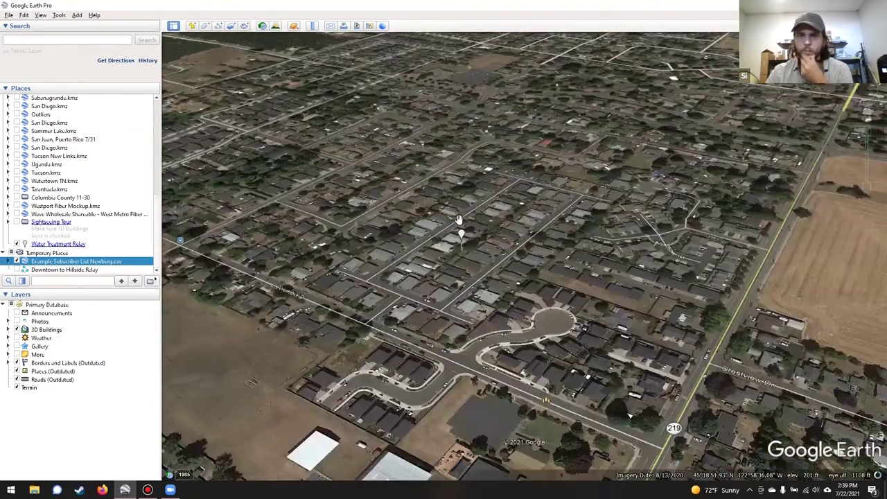
pyautogui.scroll(-3, 458, 219)
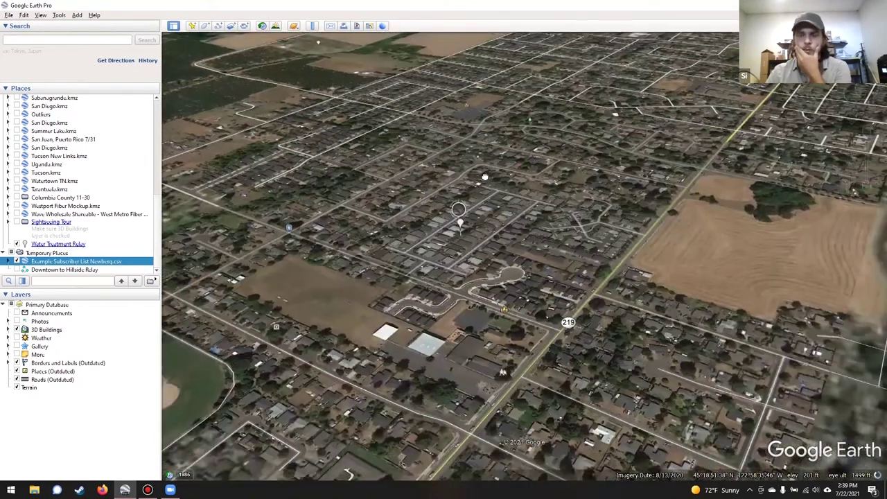
pyautogui.scroll(-3, 484, 211)
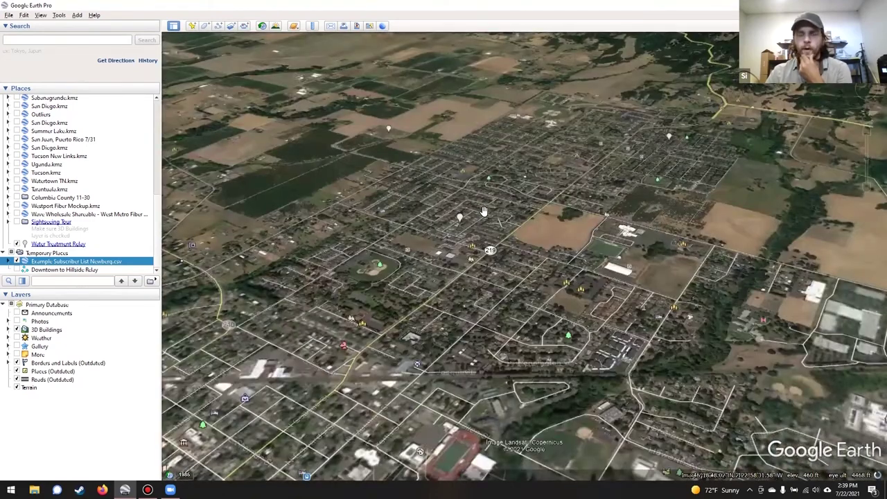
pyautogui.scroll(-3, 480, 216)
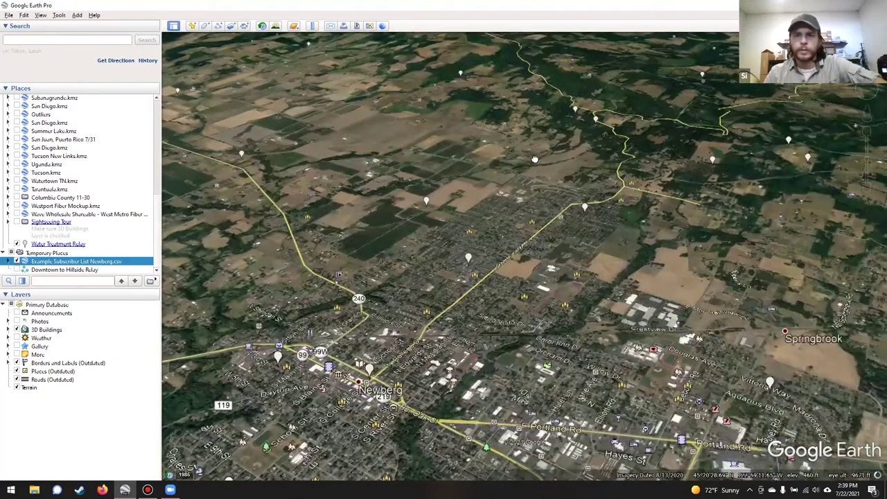
# - Show the Downtown to Hillside Relay path and view its hillside end near Highway 219 up close
pyautogui.moveTo(538, 157); pyautogui.dragTo(534, 159)
pyautogui.moveTo(527, 219); pyautogui.dragTo(522, 264)
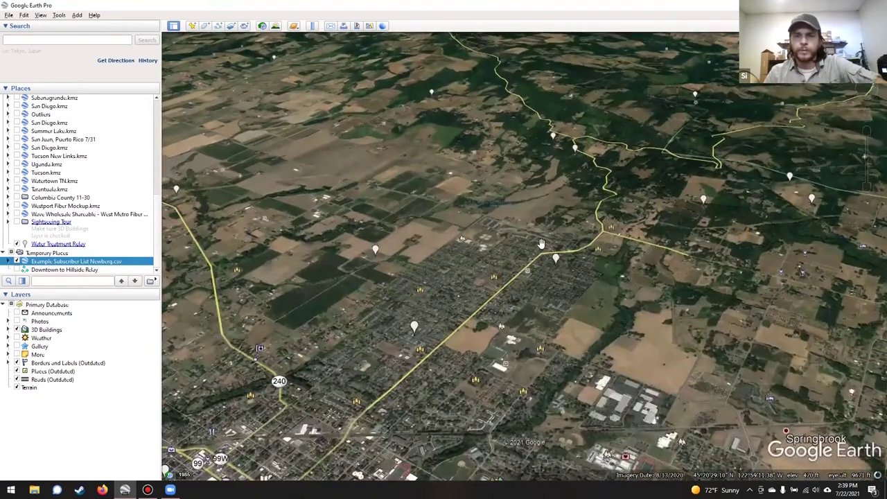
pyautogui.moveTo(550, 236); pyautogui.dragTo(505, 362)
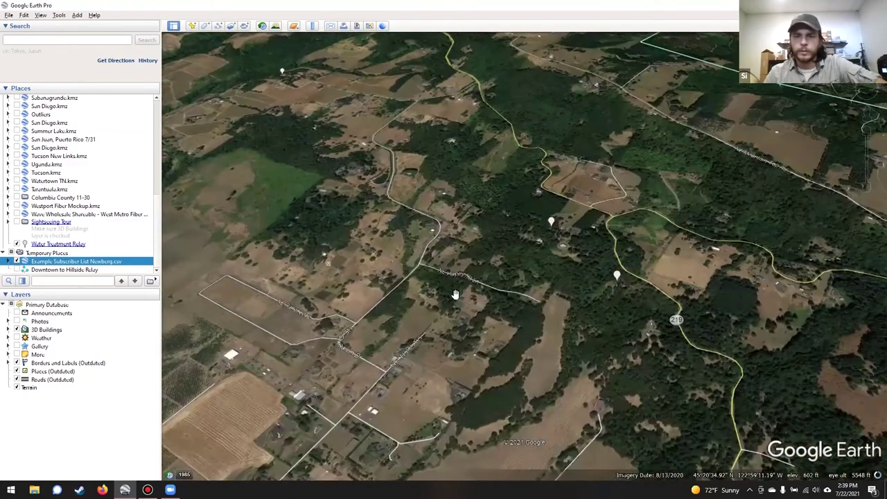
pyautogui.doubleClick(21, 270)
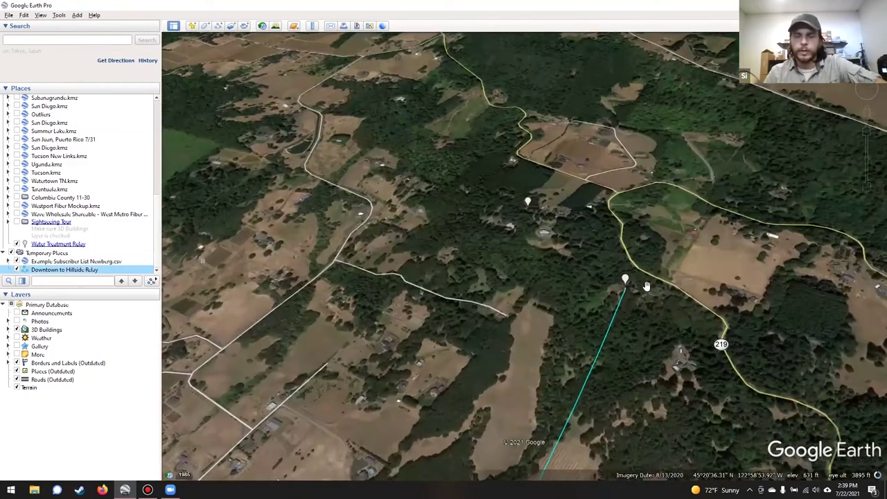
pyautogui.moveTo(624, 275); pyautogui.dragTo(585, 296, button='right')
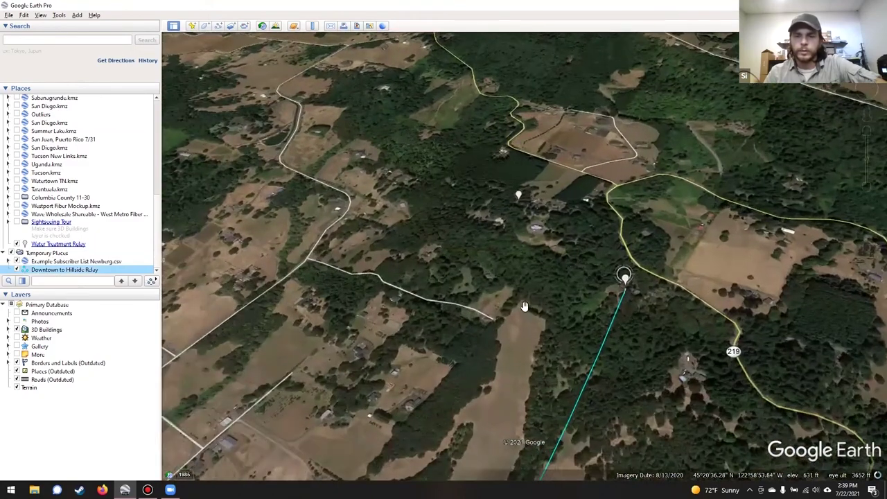
pyautogui.scroll(3, 524, 306)
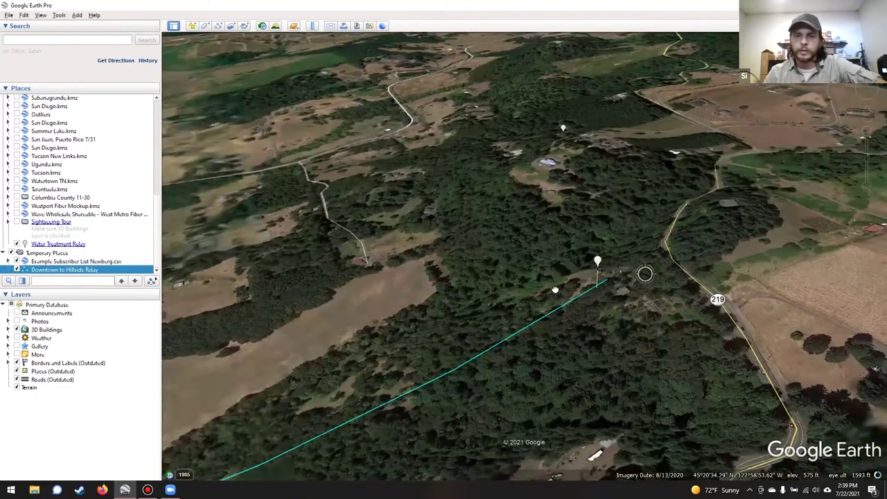
pyautogui.scroll(2, 531, 289)
pyautogui.moveTo(532, 288); pyautogui.dragTo(478, 333, button='middle')
# - Enter Street View on Highway 219 beside the hillside placemark and move along the road to check the roadside trees
pyautogui.moveTo(867, 113); pyautogui.dragTo(677, 269)
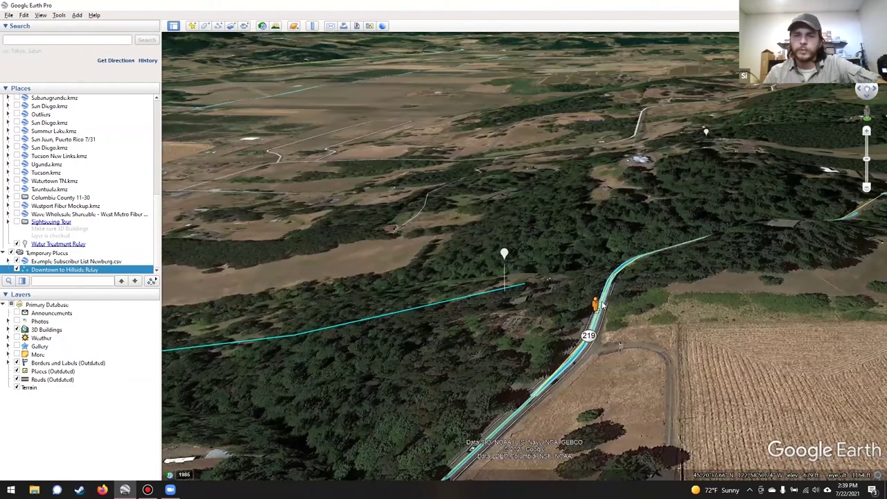
pyautogui.scroll(2, 604, 305)
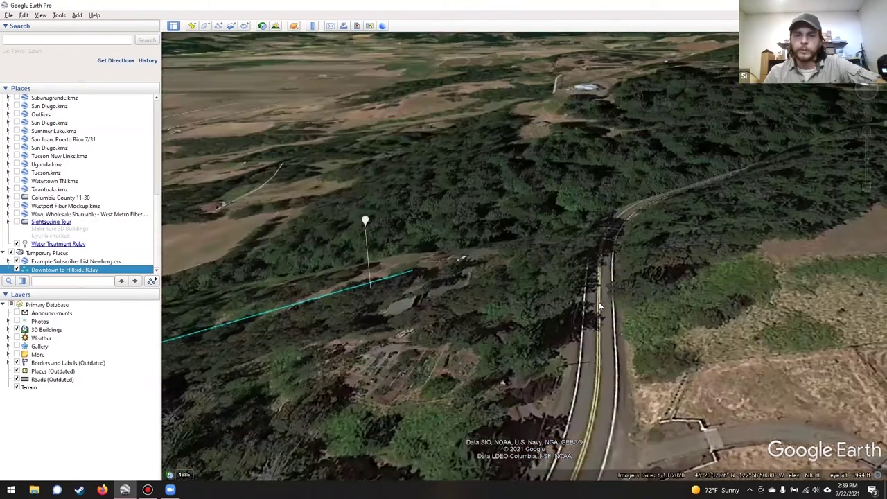
pyautogui.scroll(2, 527, 324)
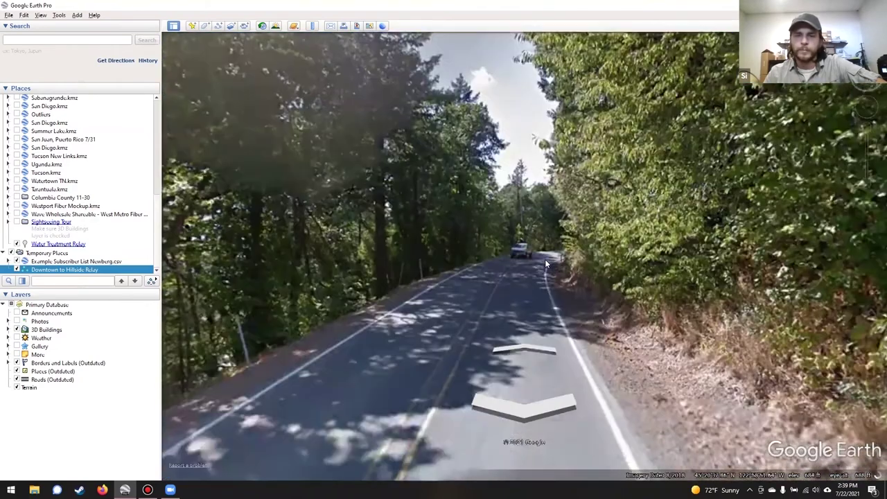
pyautogui.click(545, 260)
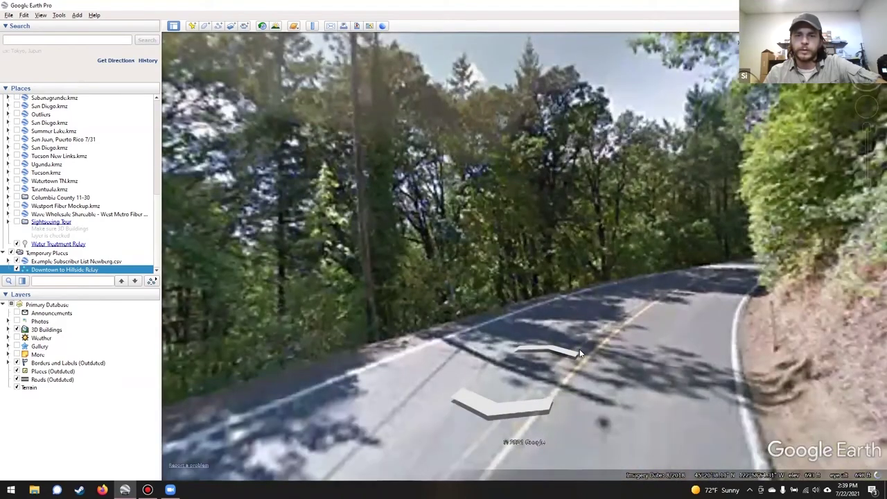
pyautogui.click(581, 353)
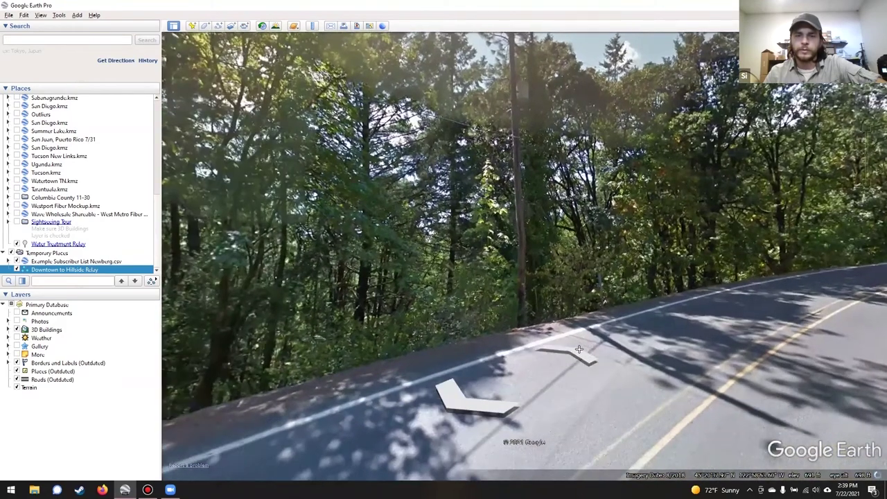
pyautogui.click(580, 352)
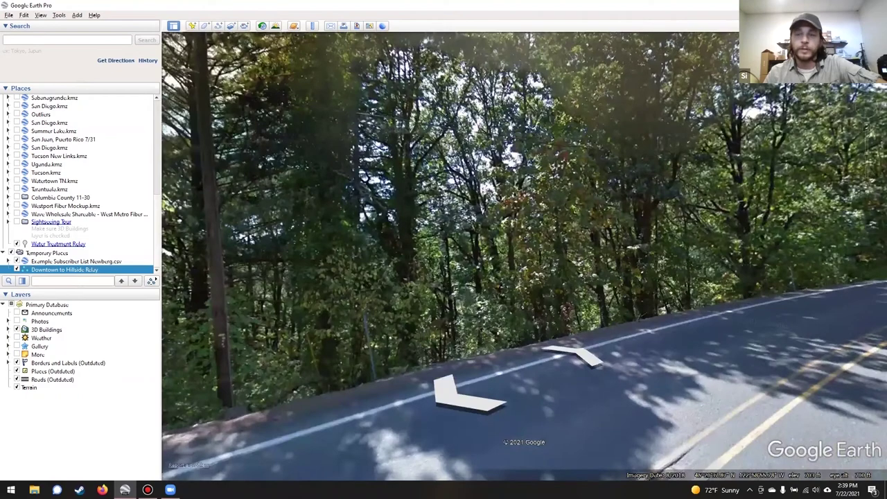
pyautogui.moveTo(384, 193); pyautogui.dragTo(201, 195)
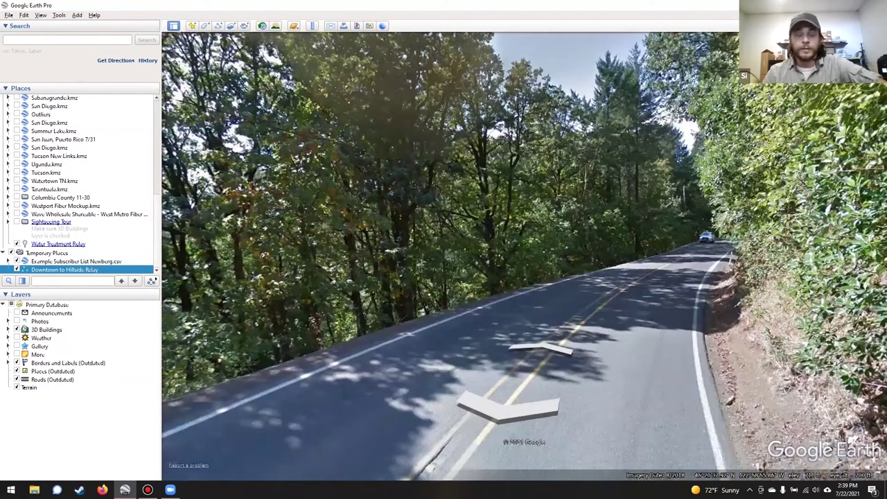
# - Exit Street View and view the tree cover around the path's hillside end from above
pyautogui.scroll(-3, 475, 288)
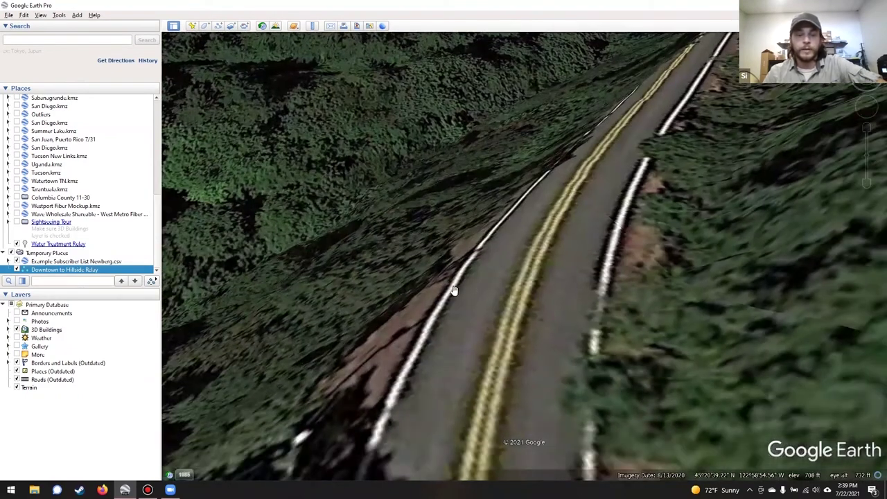
pyautogui.scroll(-2, 395, 305)
pyautogui.scroll(-2, 395, 305)
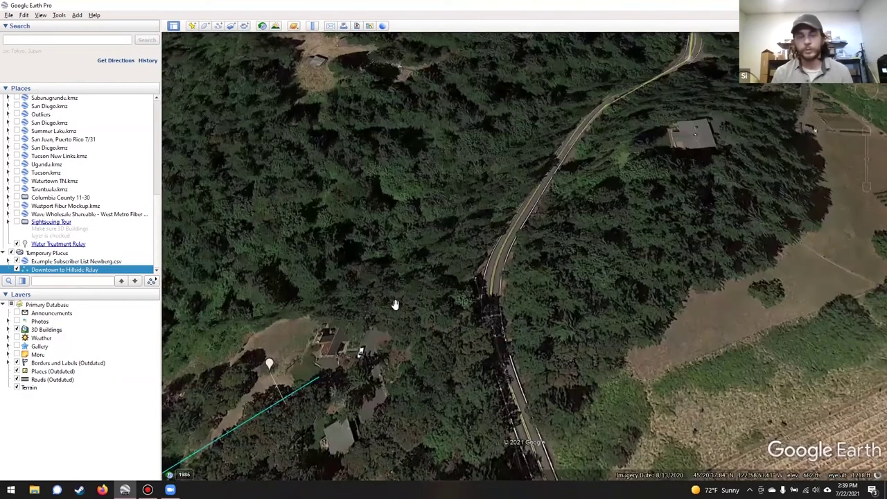
pyautogui.scroll(-2, 394, 305)
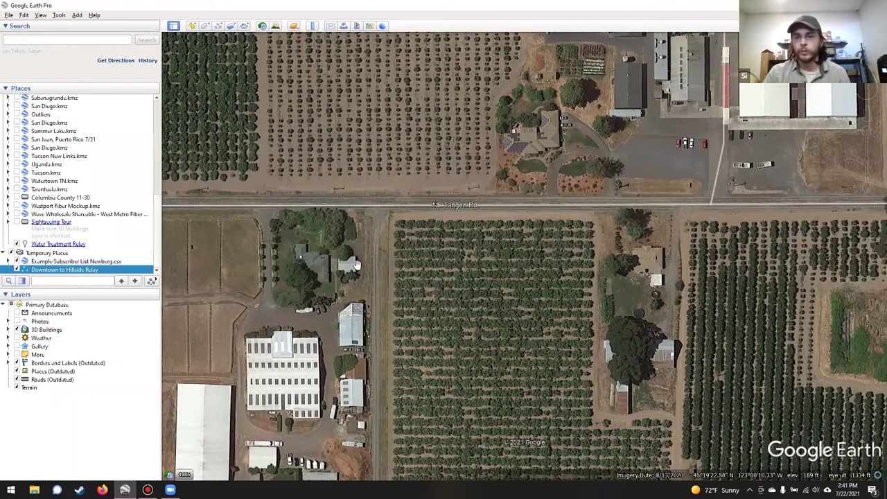
# - Enter Street View on NE Tangen Rd in front of the house with the landscaped driveway
pyautogui.moveTo(405, 245); pyautogui.dragTo(383, 284)
pyautogui.moveTo(511, 182); pyautogui.dragTo(502, 192)
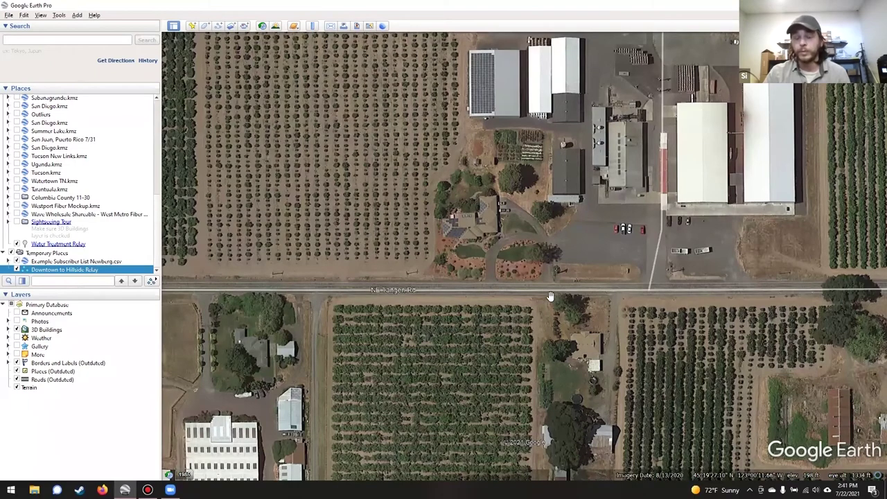
pyautogui.moveTo(480, 271); pyautogui.dragTo(457, 278)
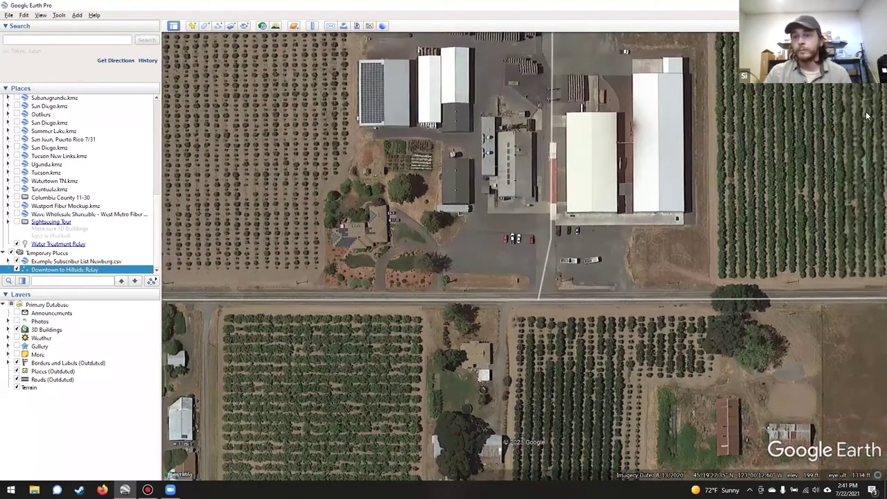
pyautogui.moveTo(867, 116); pyautogui.dragTo(411, 299)
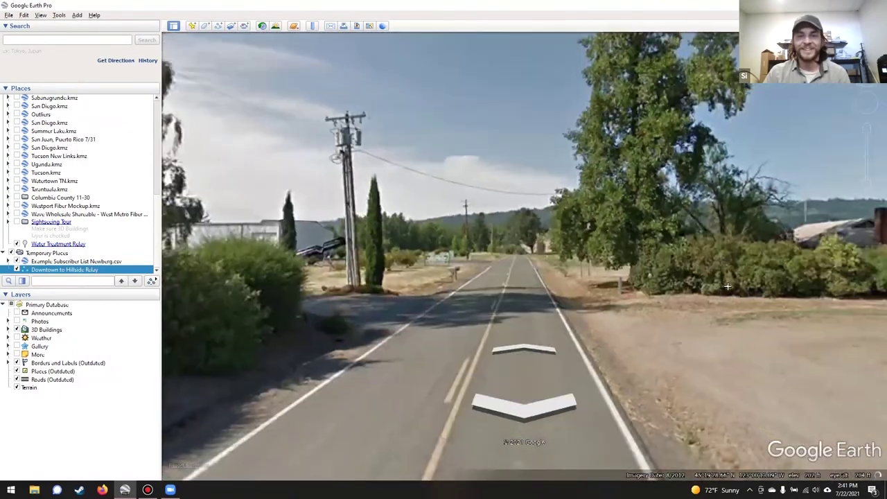
# - Look around in Street View from the road at the house, its driveway, the hedge and the tall trees on both roadsides
pyautogui.moveTo(201, 277); pyautogui.dragTo(610, 269)
pyautogui.moveTo(317, 267); pyautogui.dragTo(482, 278)
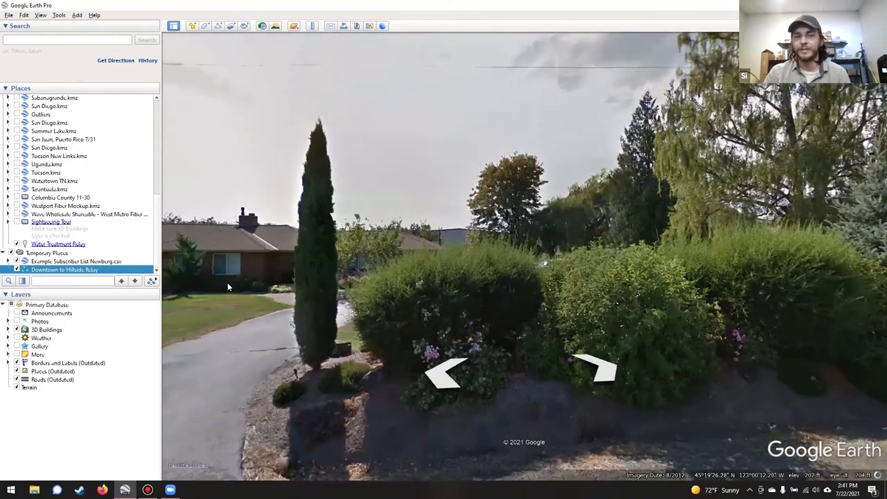
pyautogui.moveTo(228, 286); pyautogui.dragTo(491, 239)
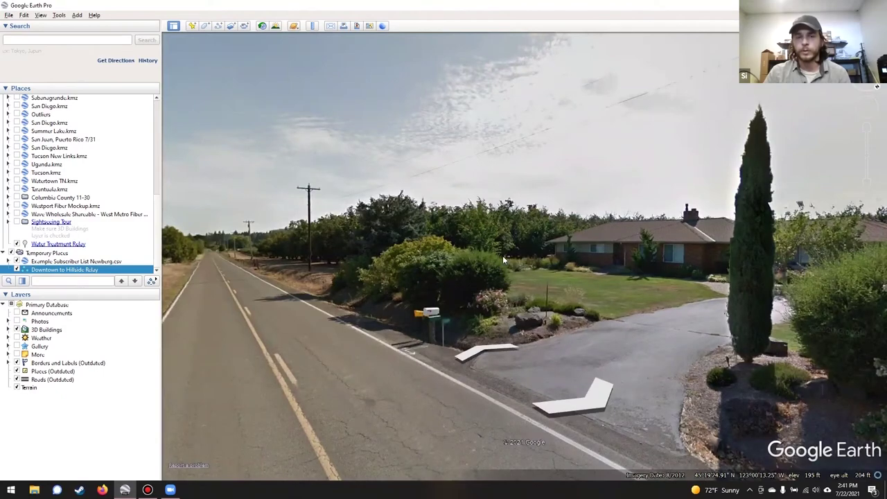
pyautogui.moveTo(525, 243); pyautogui.dragTo(266, 276)
pyautogui.moveTo(676, 199); pyautogui.dragTo(584, 183)
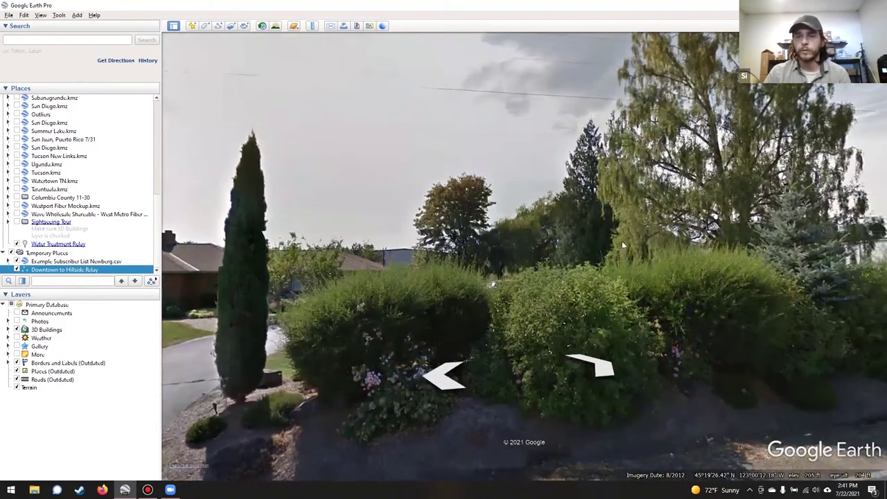
pyautogui.moveTo(549, 278); pyautogui.dragTo(431, 246)
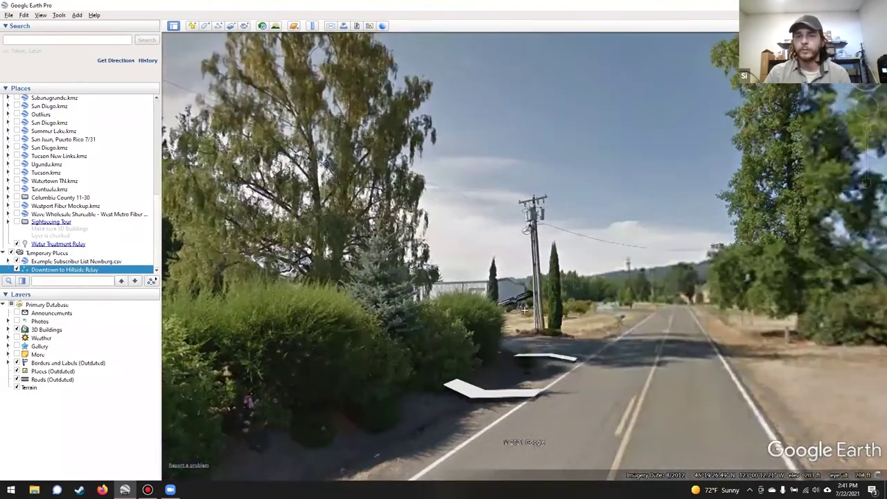
pyautogui.moveTo(524, 311); pyautogui.dragTo(431, 315)
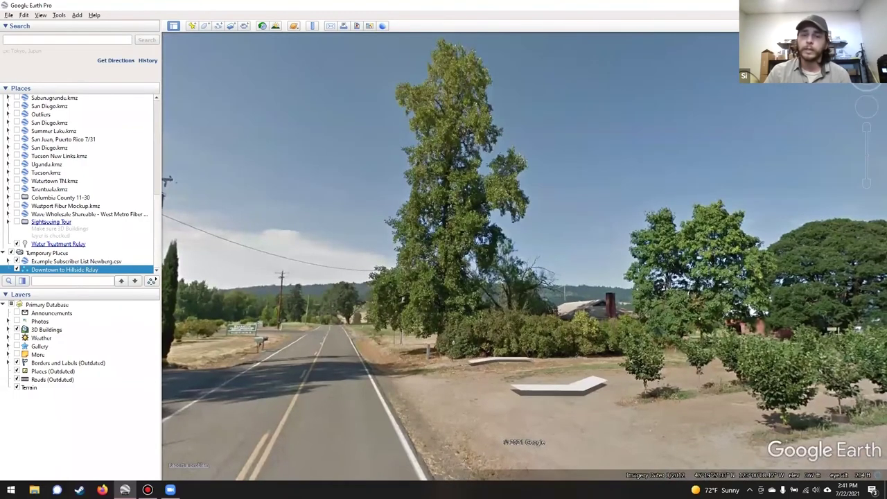
# - Exit Street View and examine the landscaped house, neighbouring farm buildings and surrounding orchards from above
pyautogui.click(847, 40)
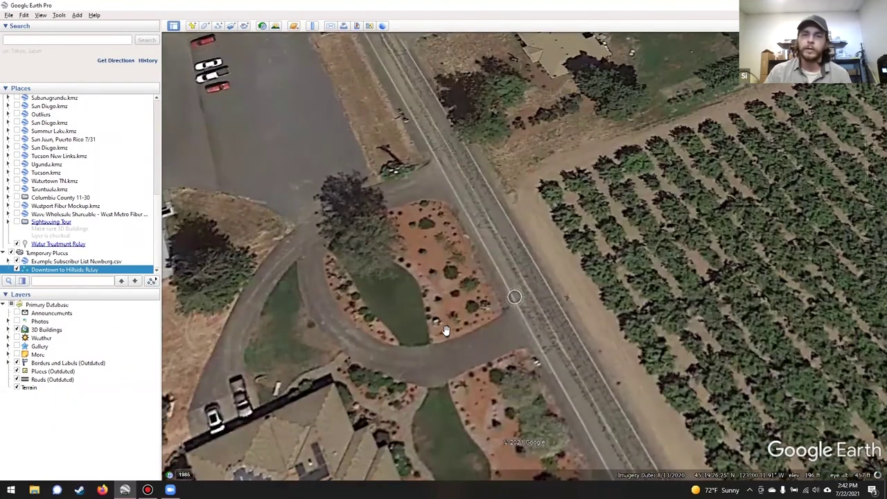
pyautogui.scroll(-2, 478, 277)
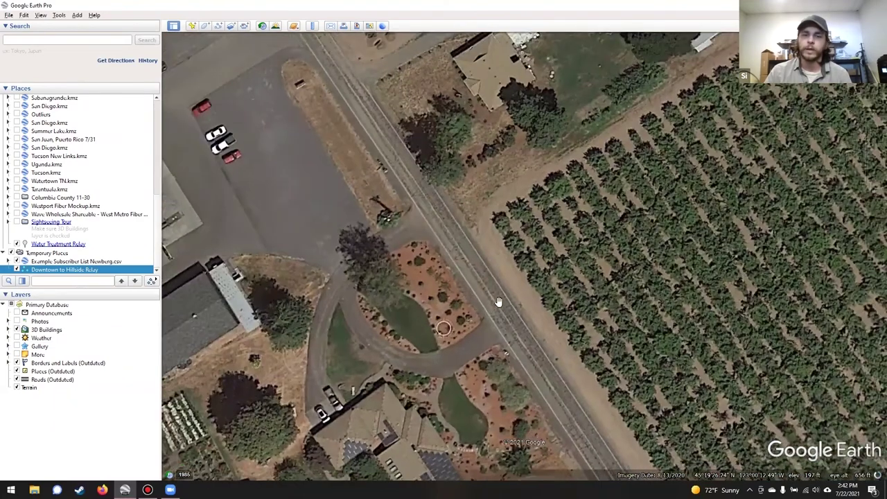
pyautogui.scroll(-2, 648, 134)
pyautogui.scroll(1, 451, 286)
pyautogui.moveTo(344, 269); pyautogui.dragTo(190, 263, button='middle')
pyautogui.moveTo(284, 335); pyautogui.dragTo(414, 318, button='middle')
pyautogui.moveTo(409, 280); pyautogui.dragTo(479, 290, button='middle')
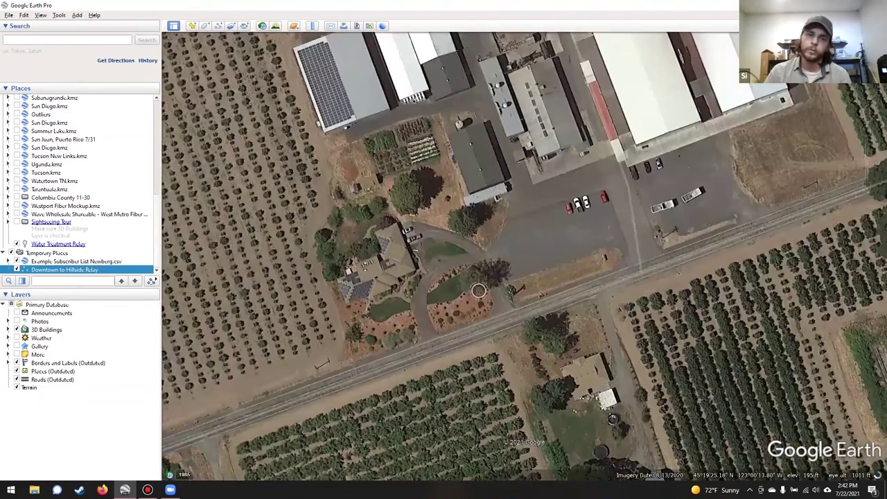
pyautogui.moveTo(390, 393); pyautogui.dragTo(390, 333)
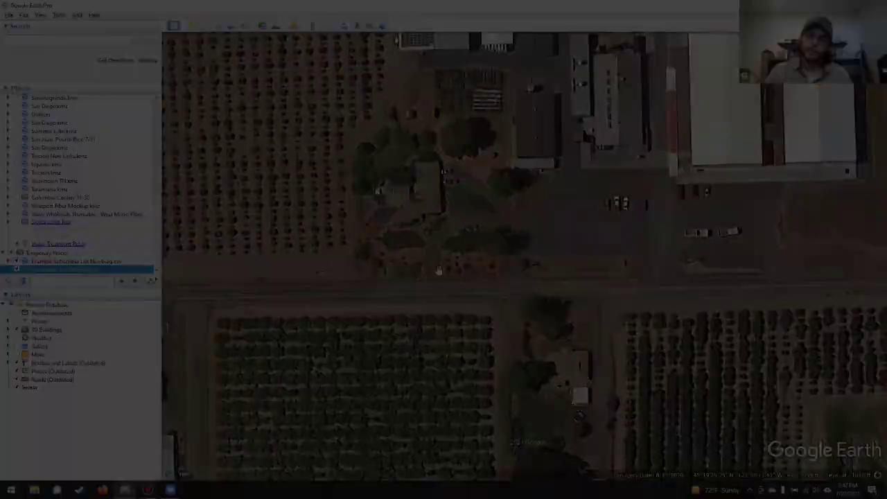